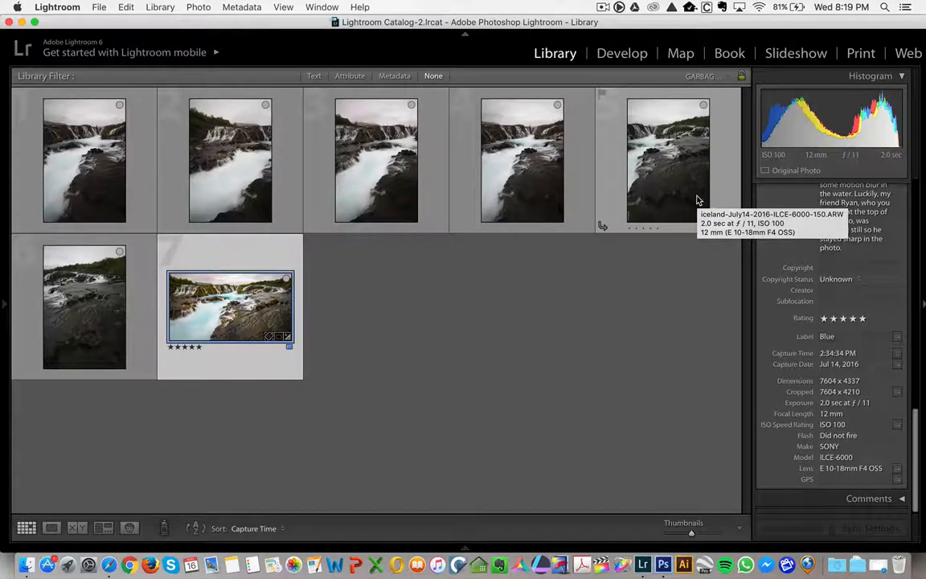
Step: Inspect the capture metadata of the four vertical waterfall photos, from the sixth back to the third, comparing exposure settings
click(113, 322)
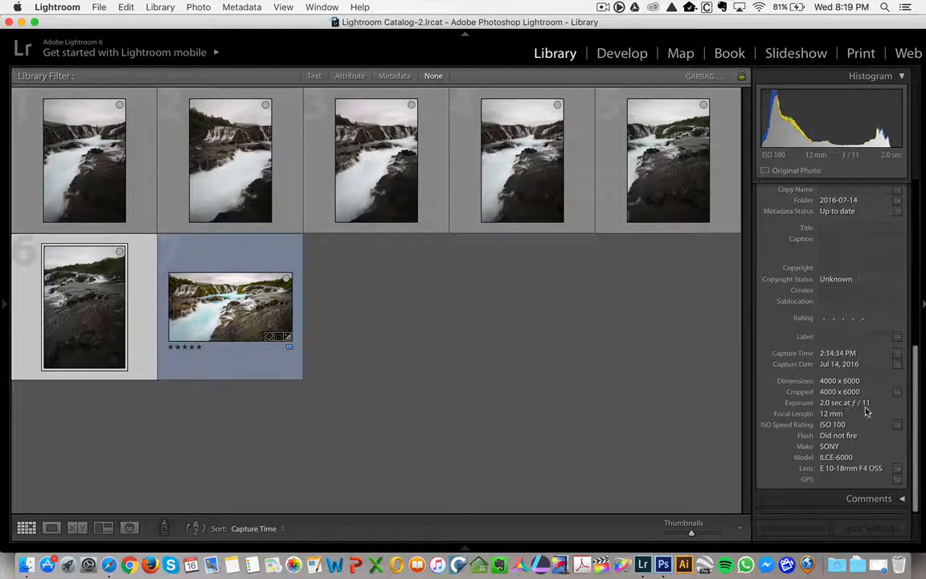
click(662, 166)
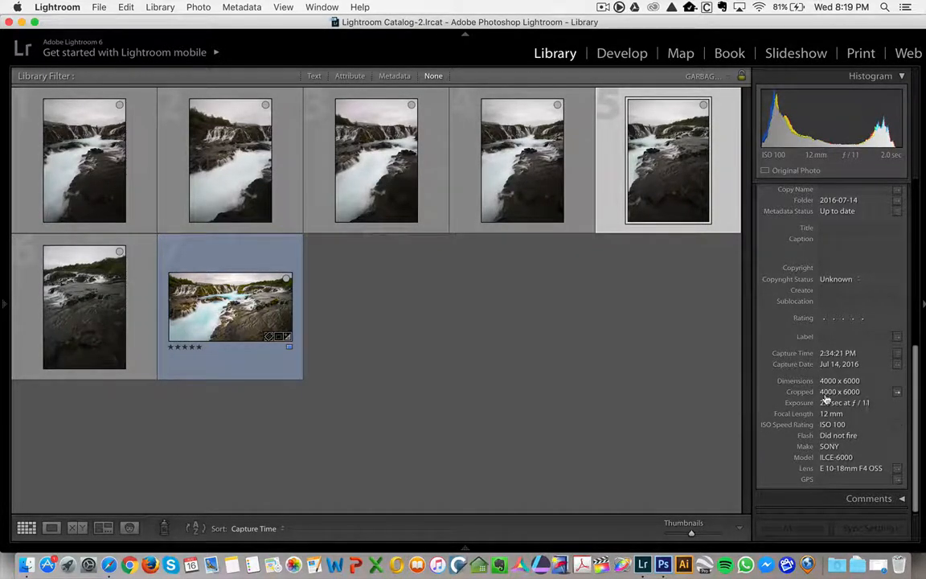
click(542, 186)
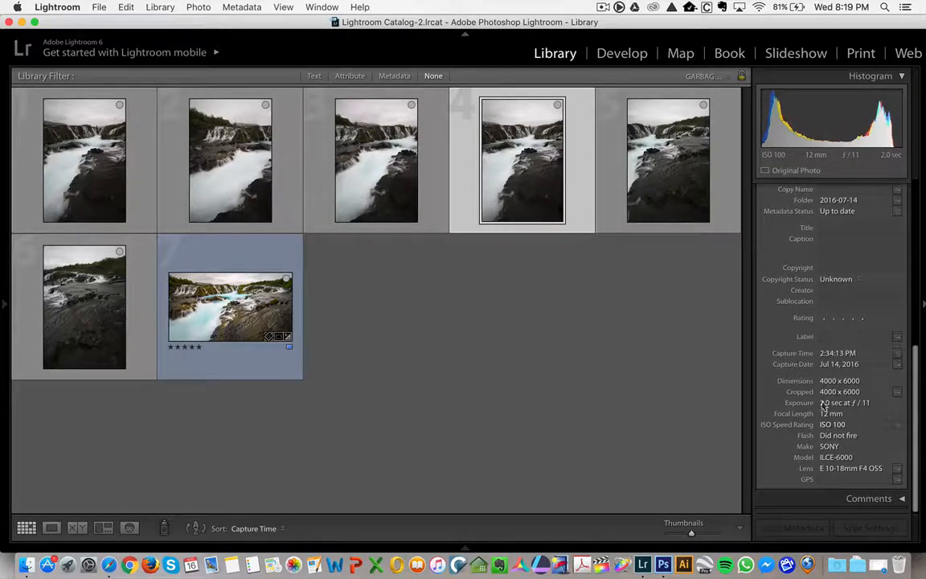
click(442, 156)
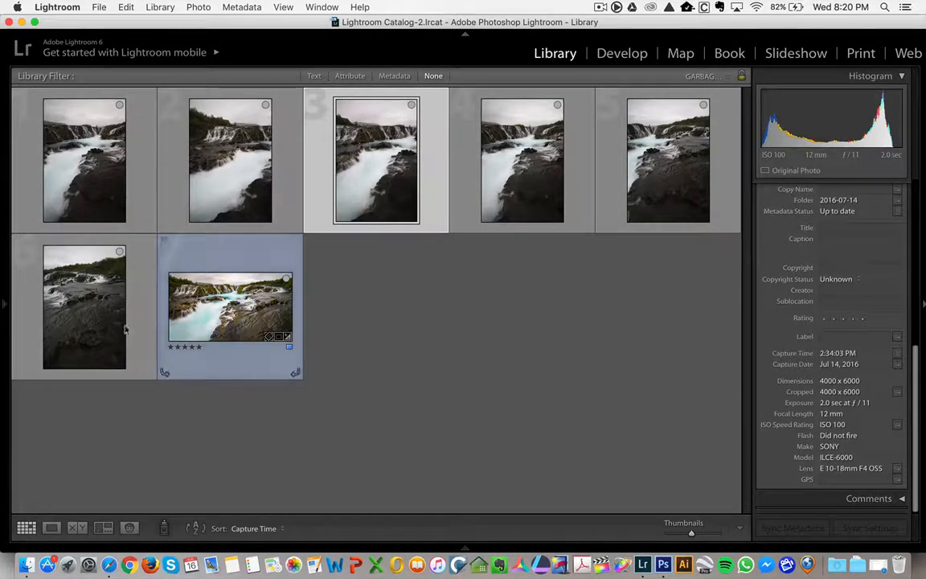
Step: Select all six vertical waterfall photos, leaving out the finished horizontal panorama
click(62, 314)
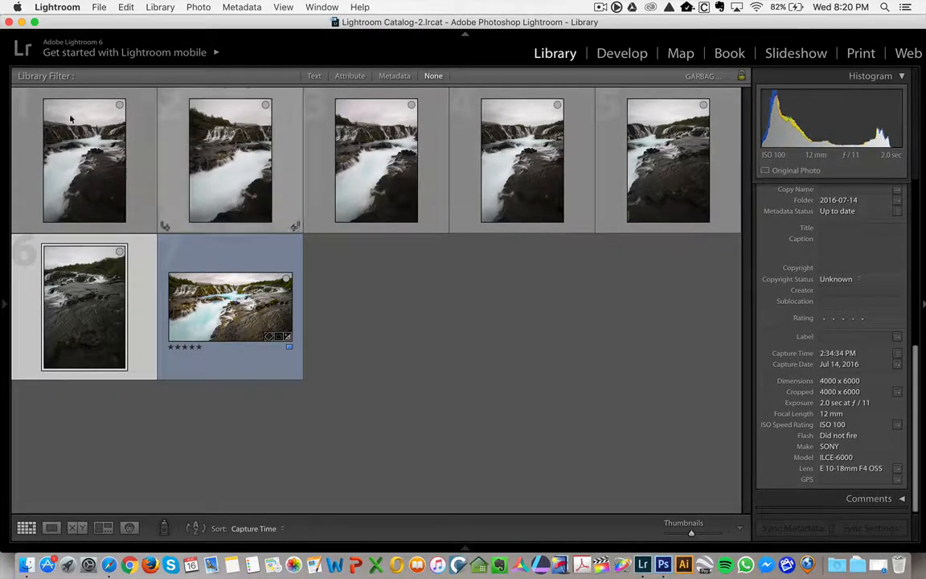
shift+click(120, 175)
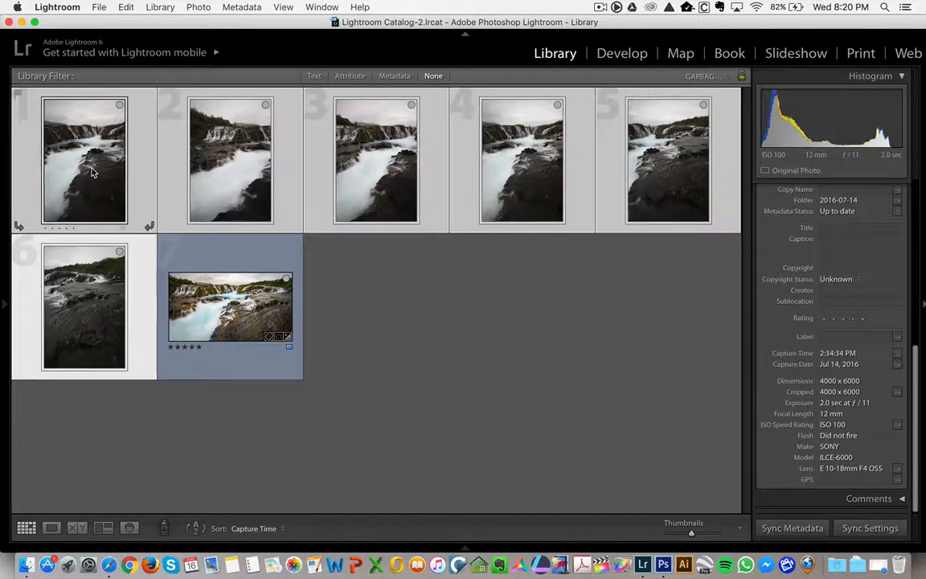
Step: Send the six selected photos to Merge to Panorama in Photoshop, opening them despite the Camera Raw compatibility notice
right_click(216, 168)
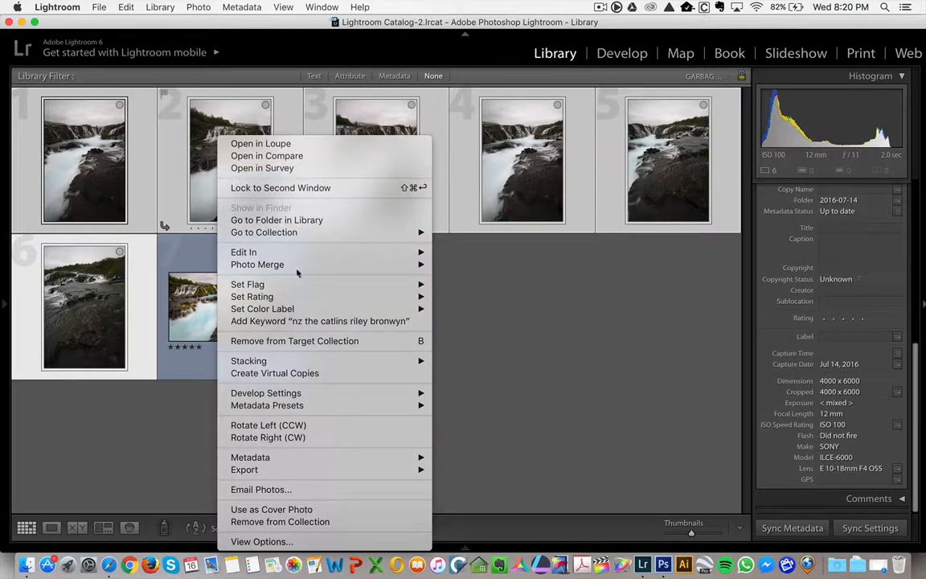
mouse_move(304, 259)
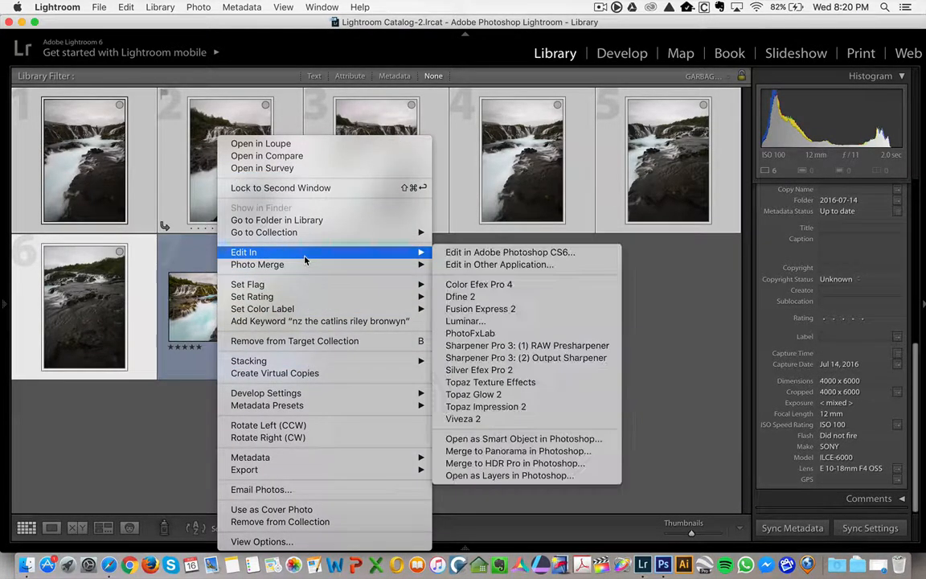
click(499, 454)
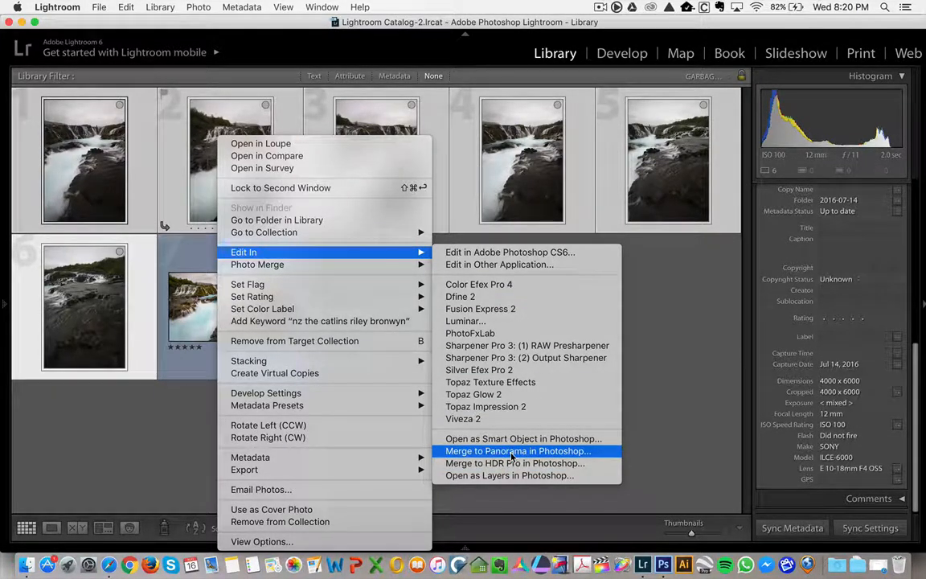
mouse_move(430, 267)
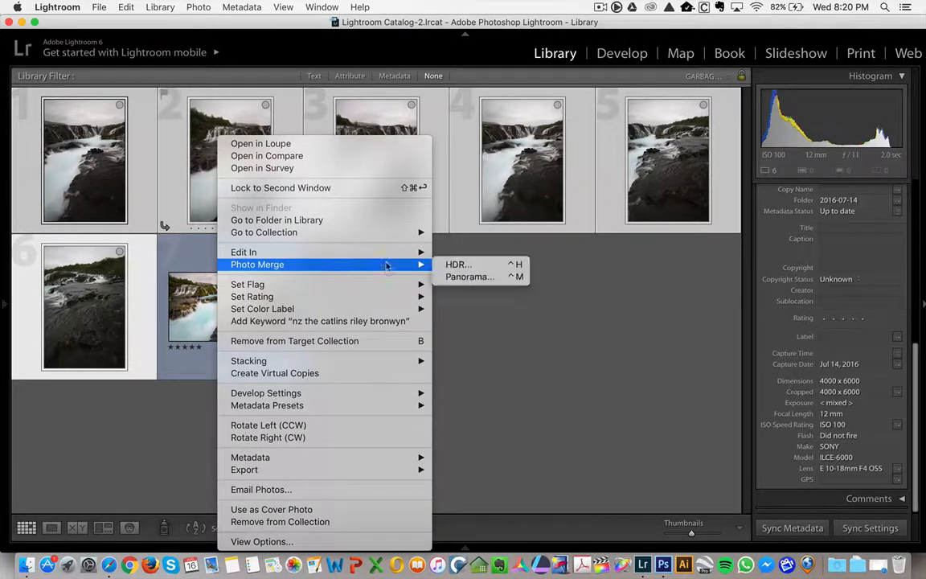
click(463, 278)
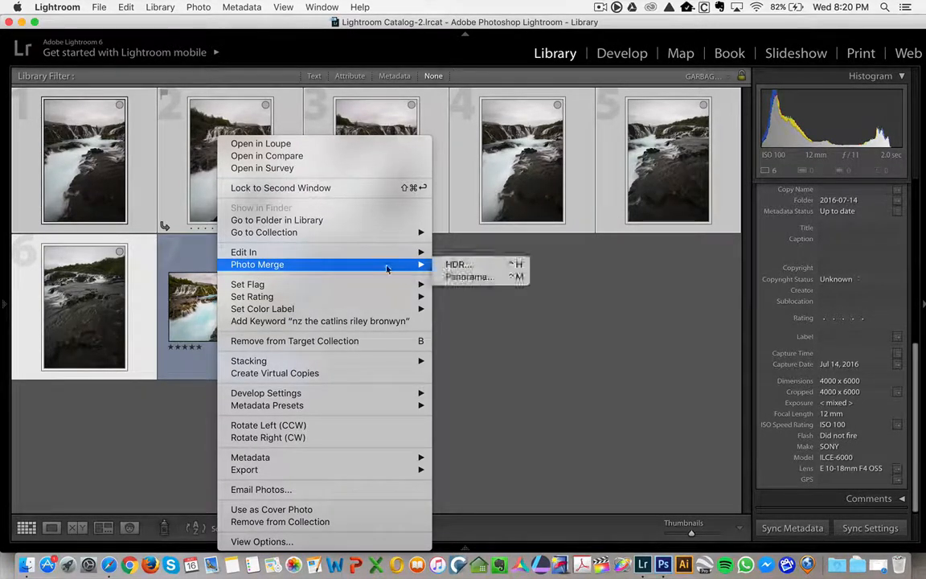
mouse_move(390, 257)
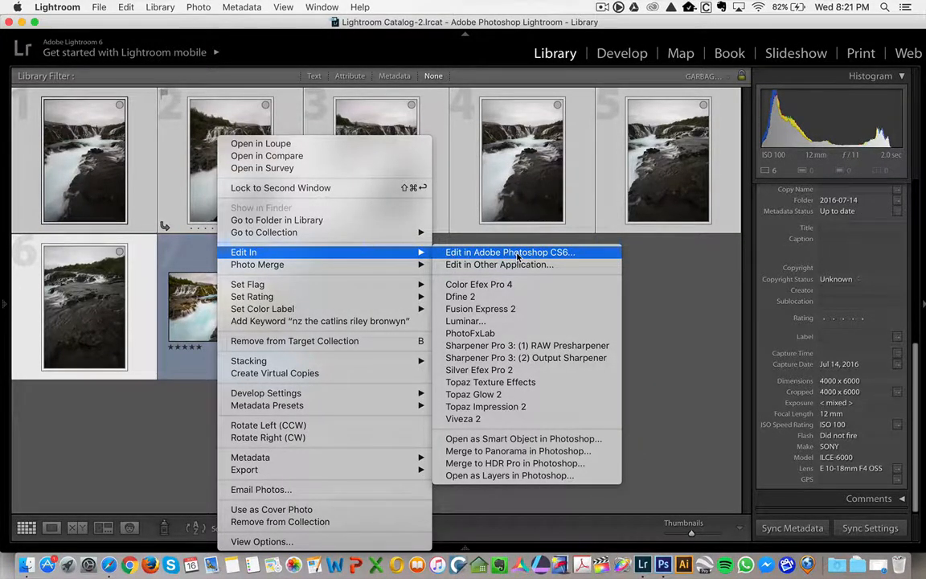
click(527, 452)
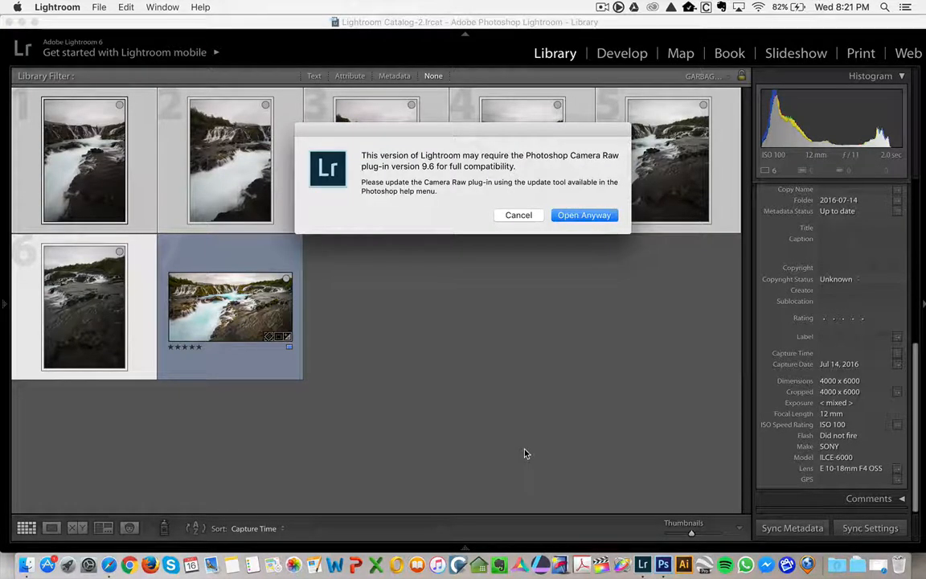
click(587, 217)
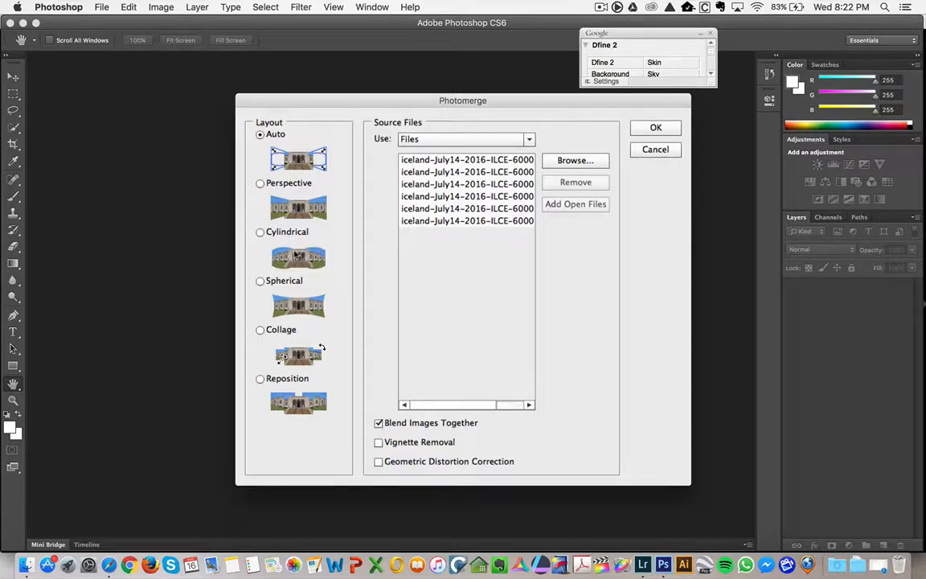
Step: Merge the photos with the Cylindrical layout and image blending turned off, and close the resulting panorama without saving
click(259, 233)
click(379, 423)
click(653, 130)
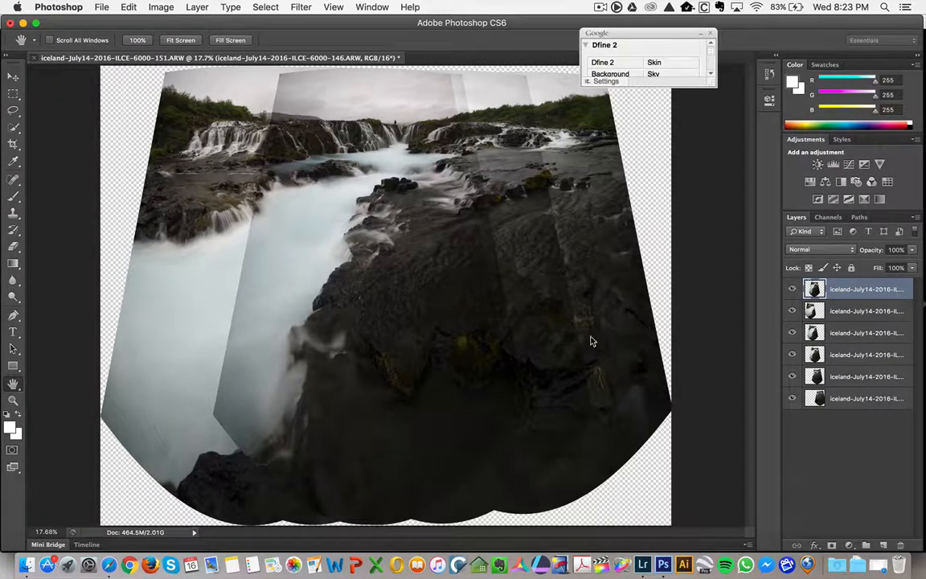
key(super+w)
click(422, 206)
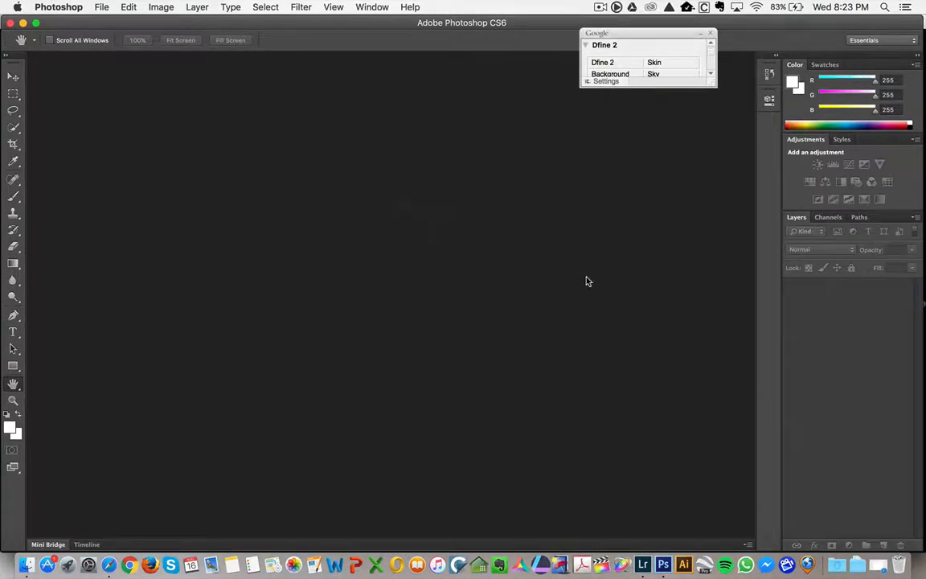
Step: Switch back to Lightroom and send the six selected photos to Merge to Panorama in Photoshop again, opening them anyway
key(ctrl+Up)
click(258, 231)
right_click(224, 188)
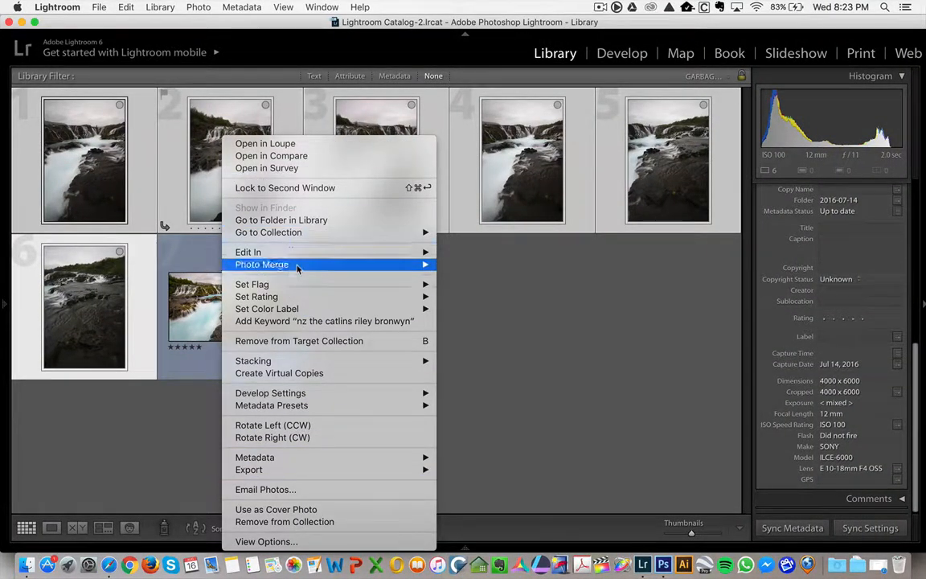
mouse_move(386, 252)
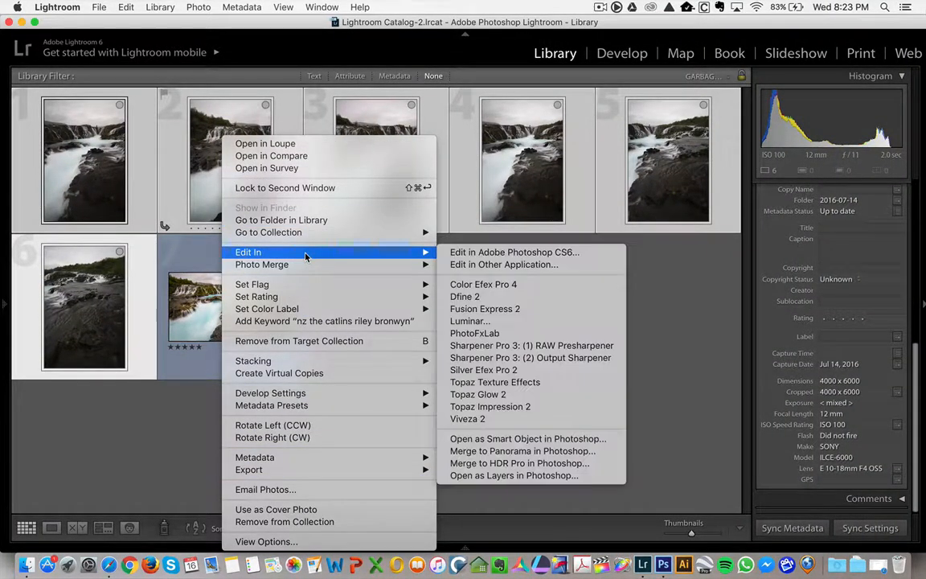
click(505, 454)
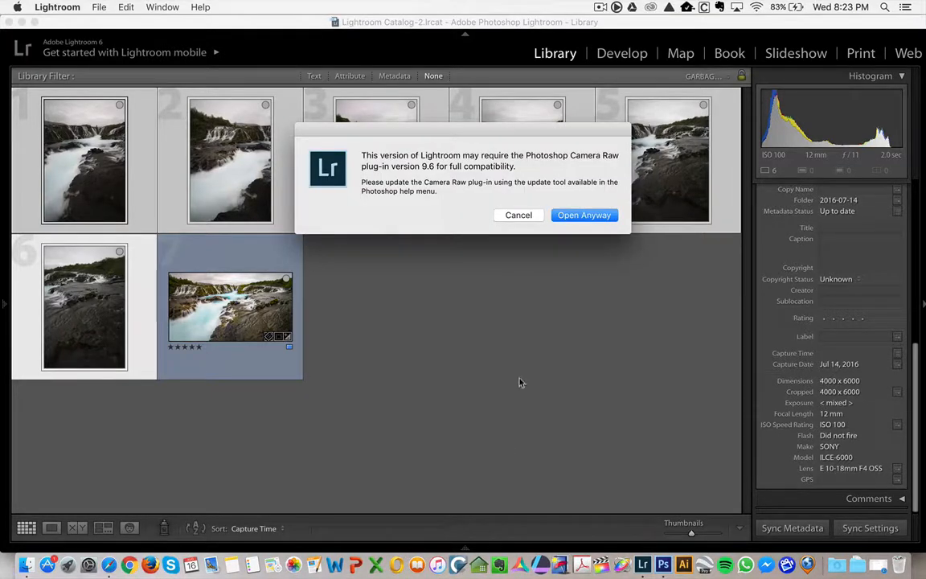
click(573, 216)
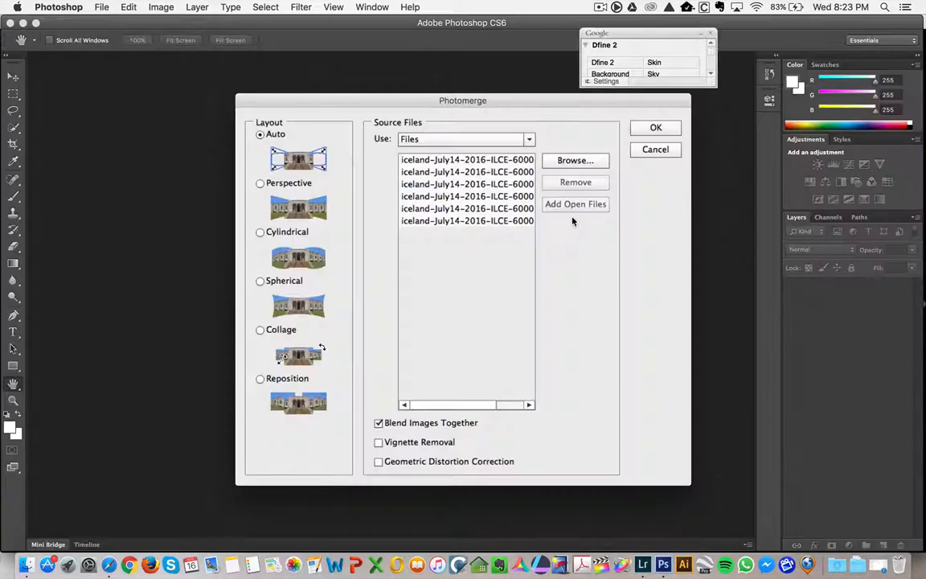
Step: Merge the photos with the Auto layout and Blend Images Together enabled, and flatten the panorama into a single layer
click(653, 129)
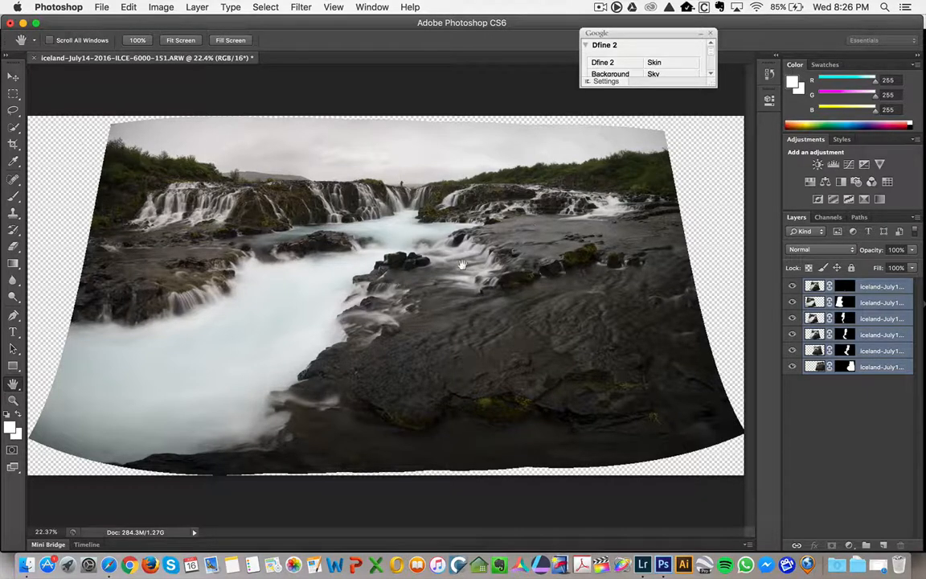
right_click(886, 296)
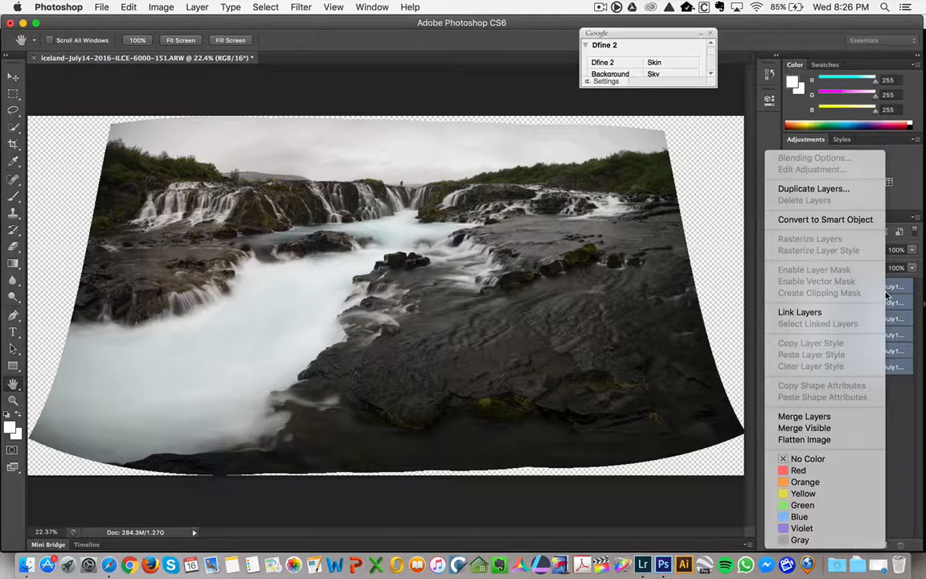
click(804, 440)
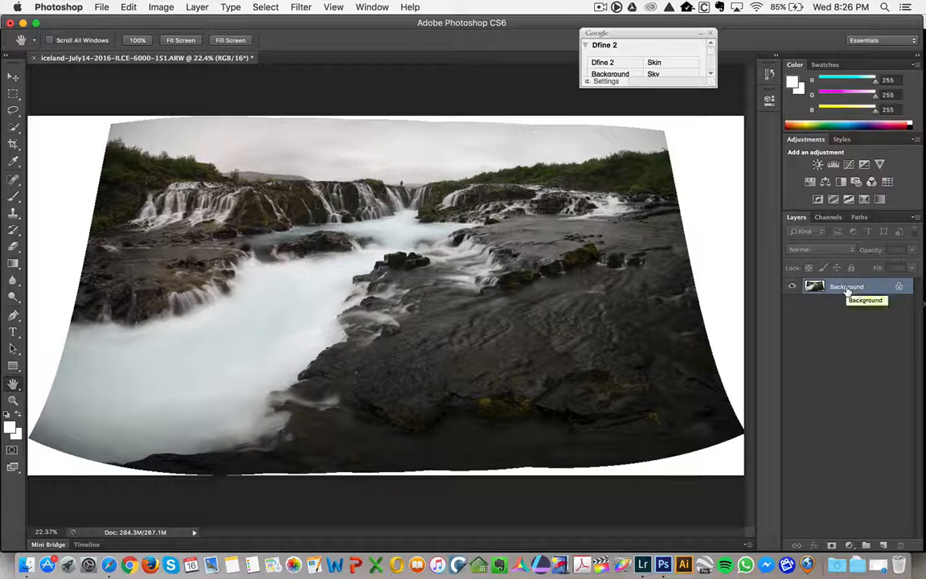
Step: Crop the panorama to a rectangle that trims the curved white borders, keeping only small white gaps at the upper sky corners
key(c)
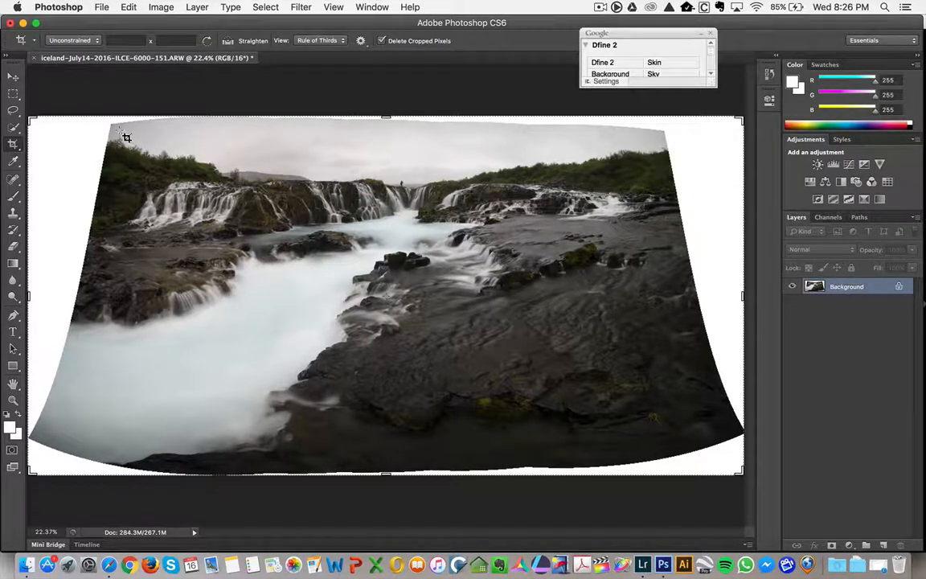
drag(117, 129, 664, 442)
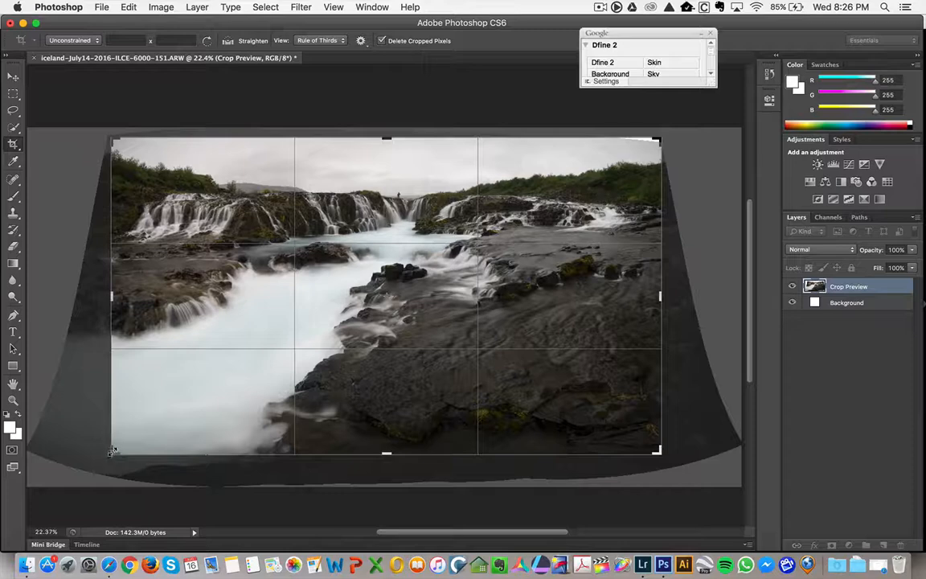
mouse_move(112, 452)
mouse_down()
mouse_move(83, 456)
mouse_move(106, 459)
mouse_up()
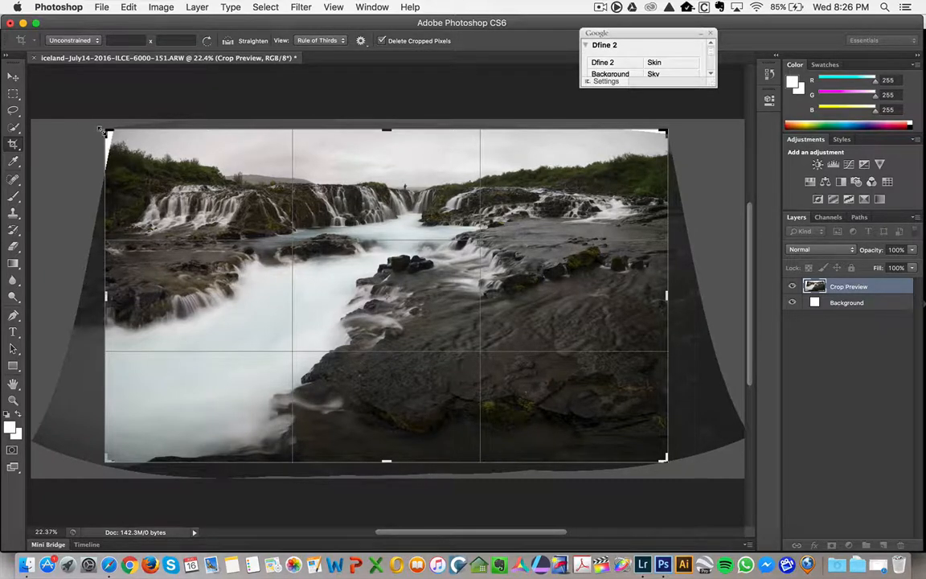
drag(109, 134, 111, 135)
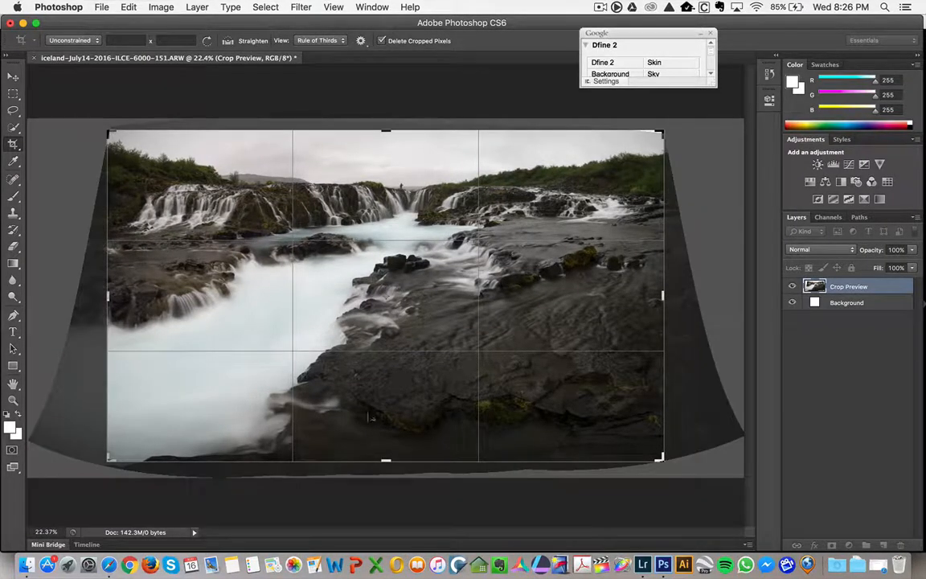
drag(388, 459, 388, 454)
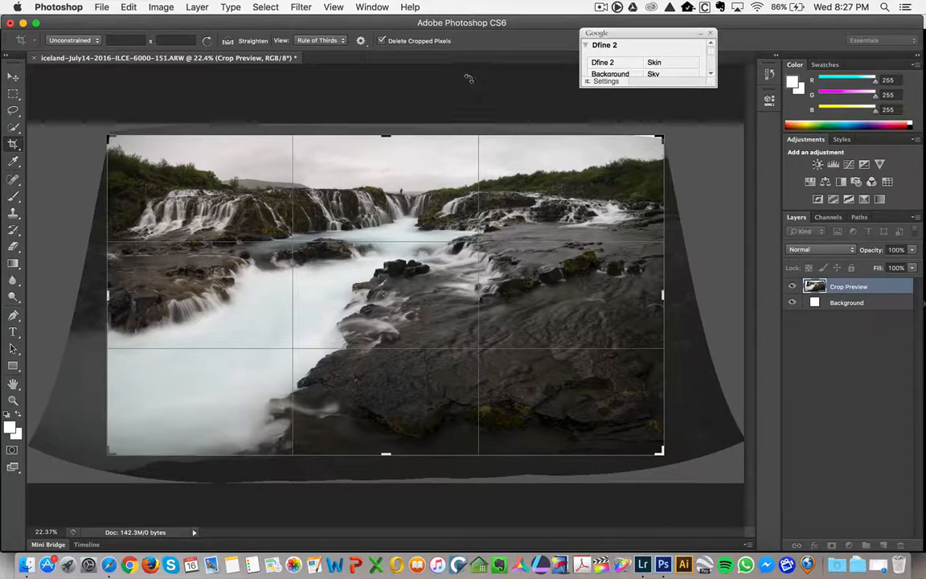
key(Return)
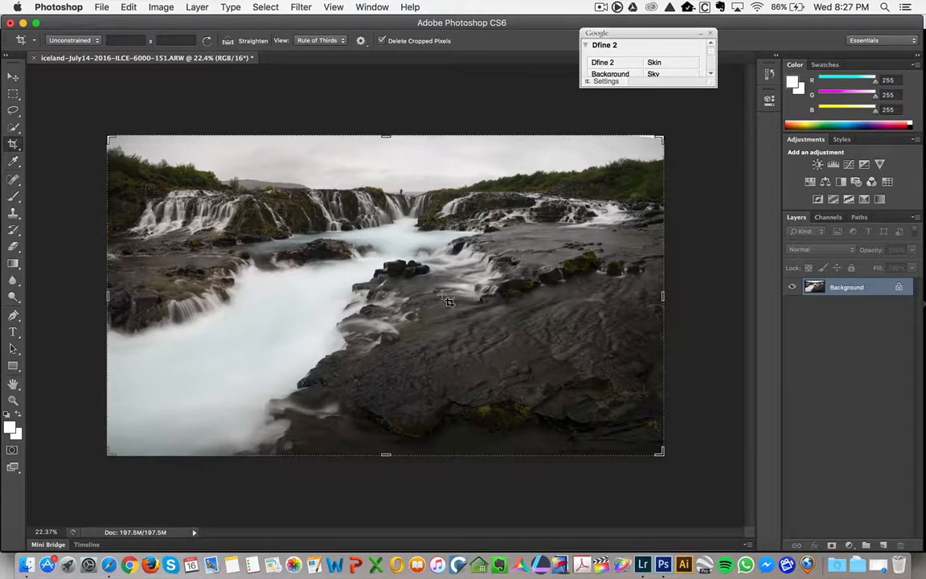
key(h)
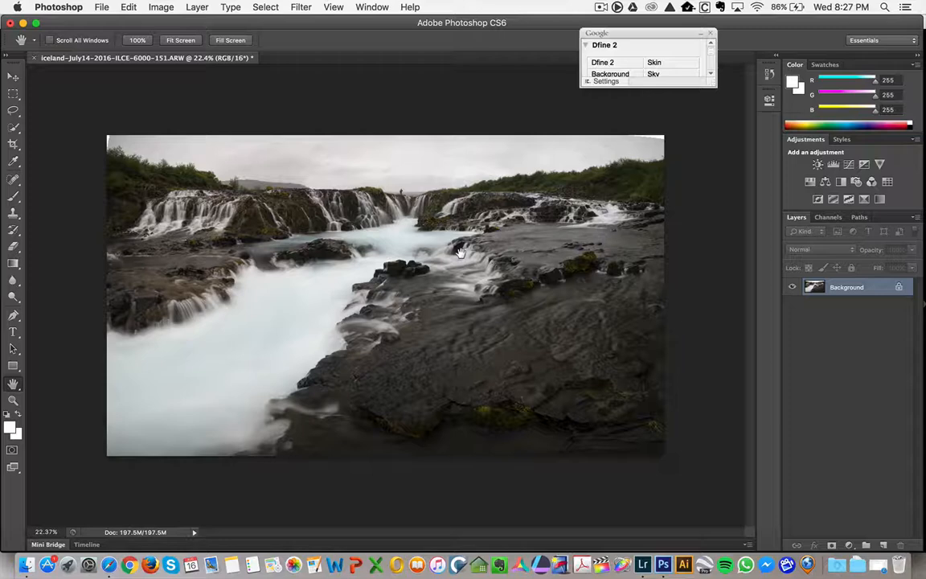
key(super+0)
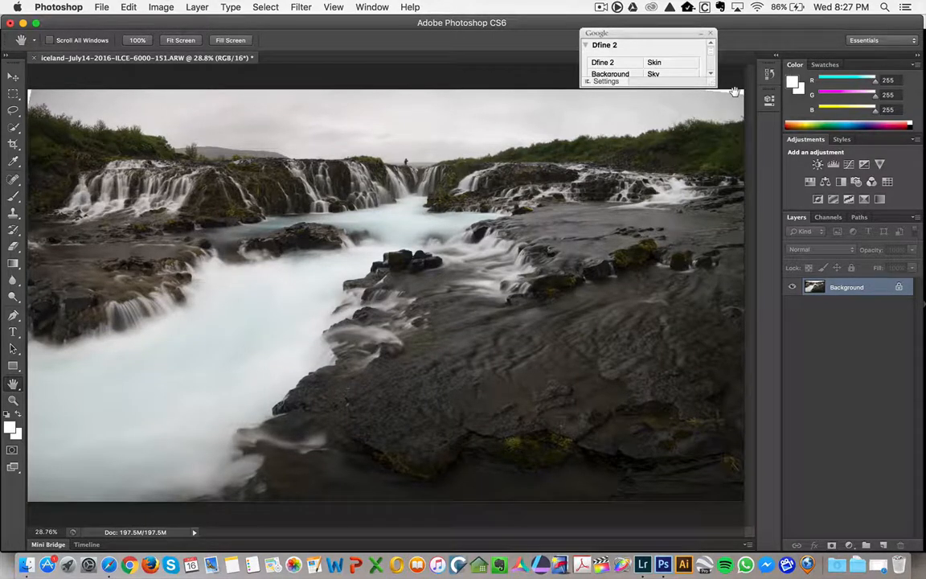
Step: Move the floating Google filter panel clear of the panorama's upper edge
key(c)
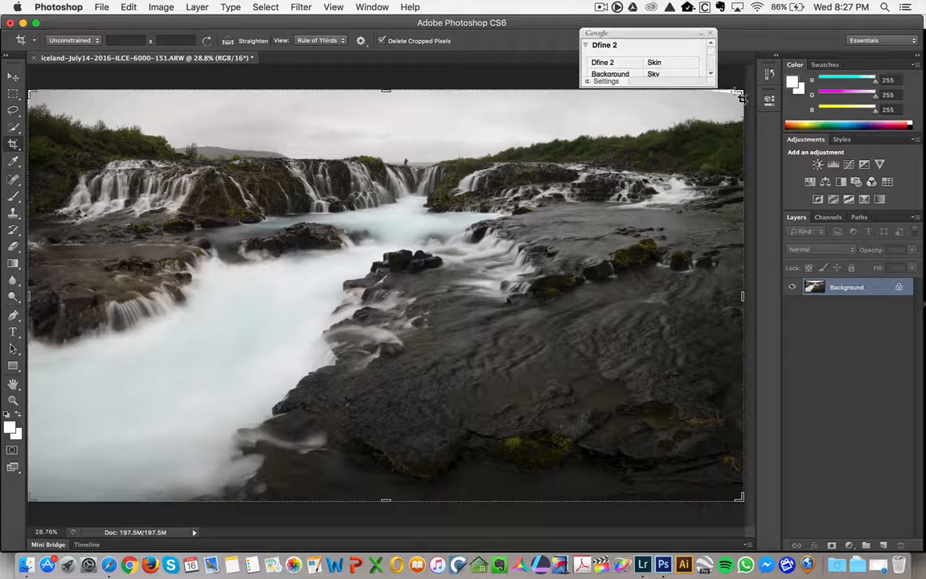
key(h)
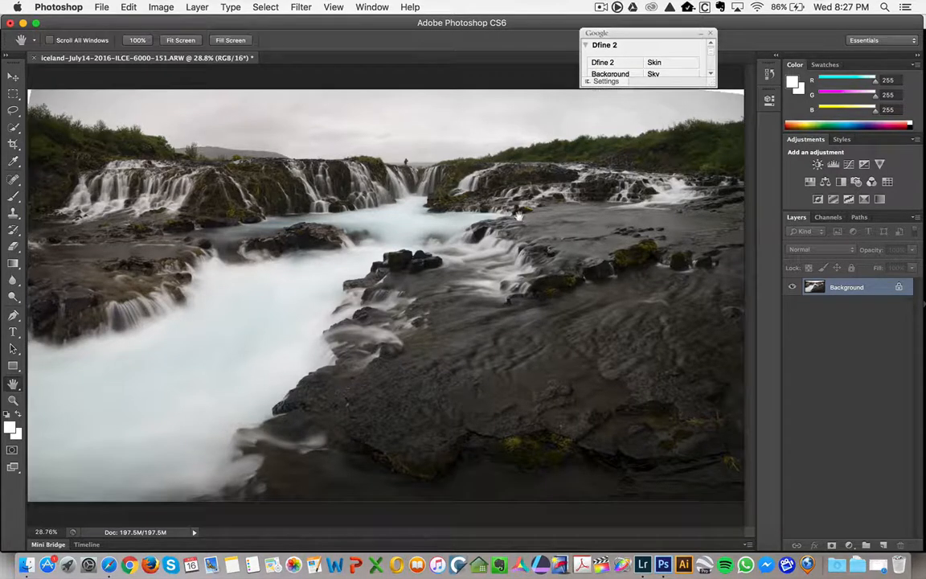
drag(669, 40, 641, 27)
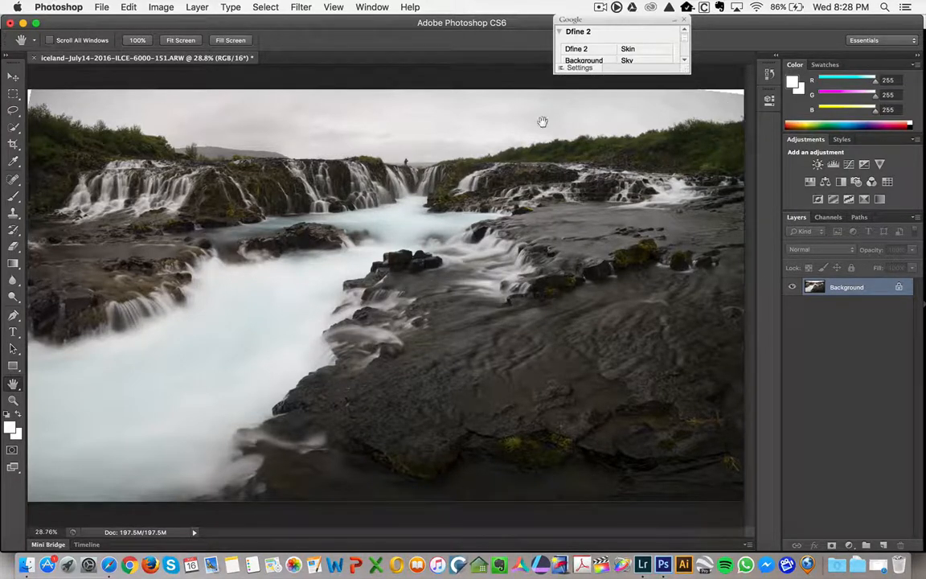
Step: Select the white gap in the upper-right sky corner with Quick Selection, subtracting the excess sky so only a thin strip remains around it
click(13, 129)
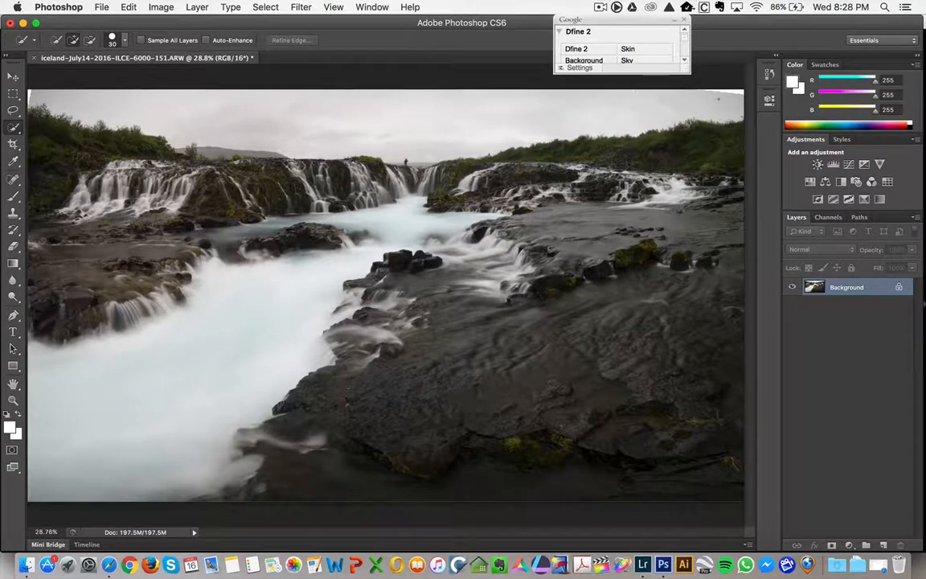
key(z)
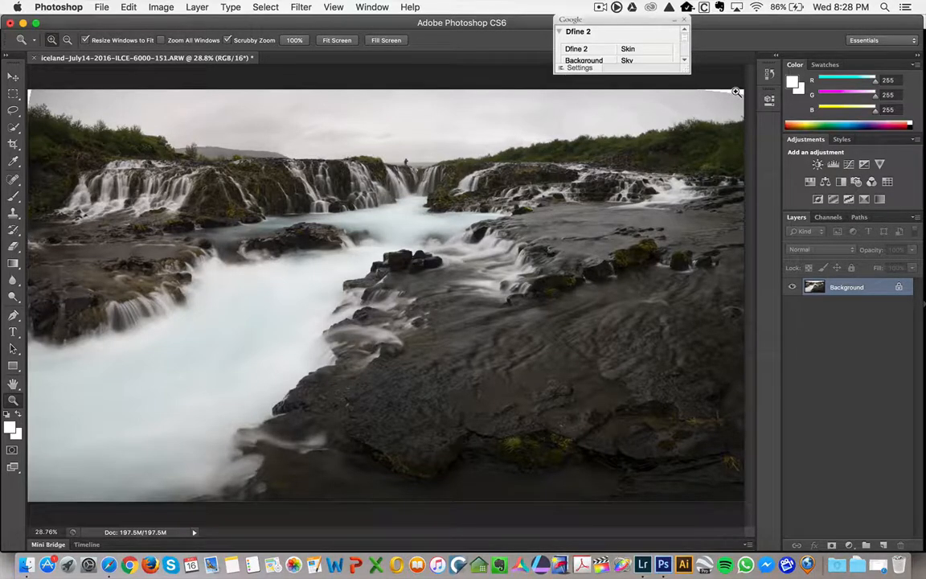
click(736, 92)
click(737, 92)
click(737, 92)
click(737, 92)
click(736, 91)
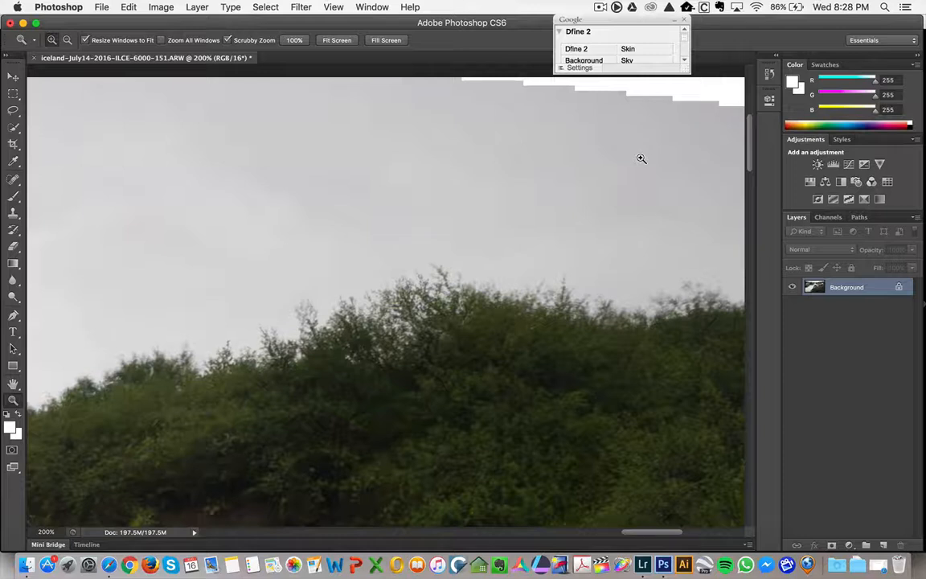
key(w)
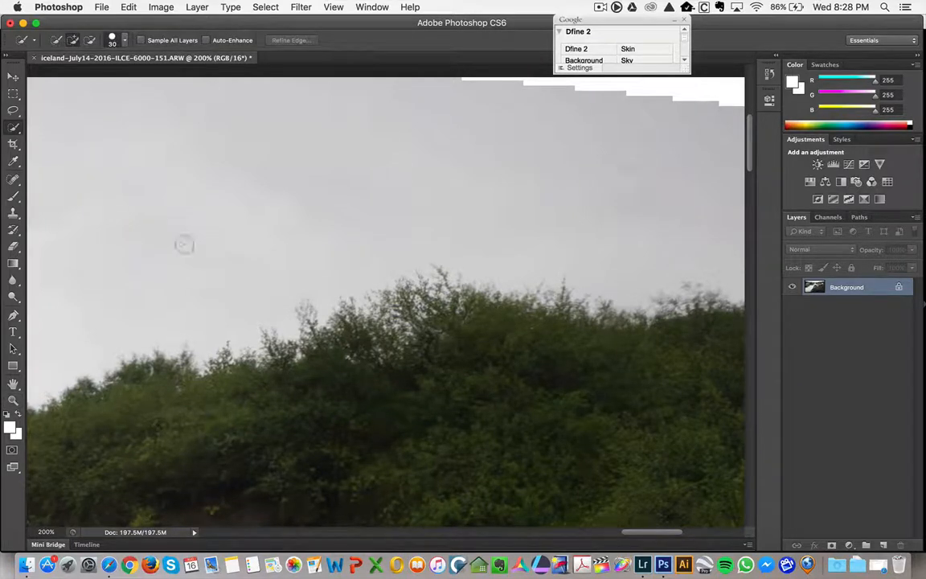
click(685, 91)
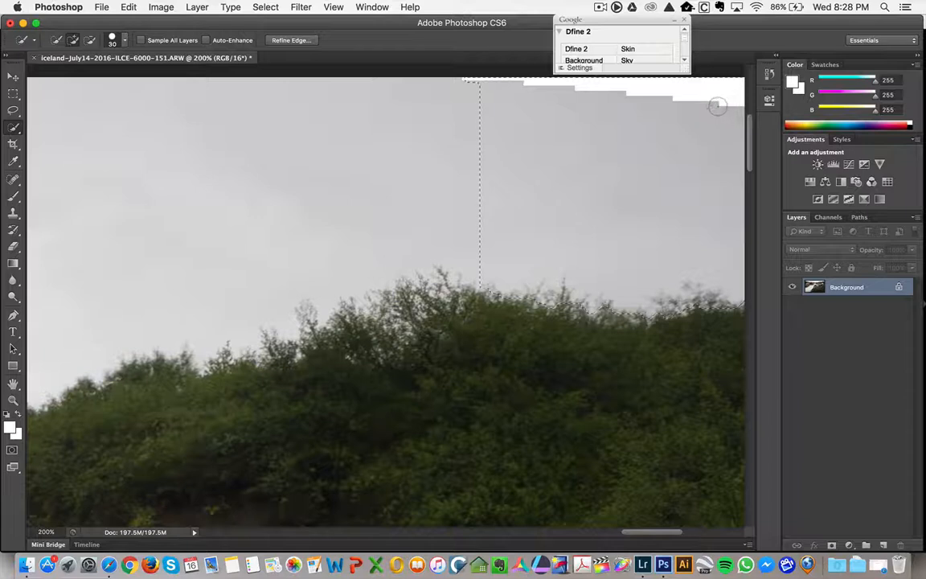
click(674, 106)
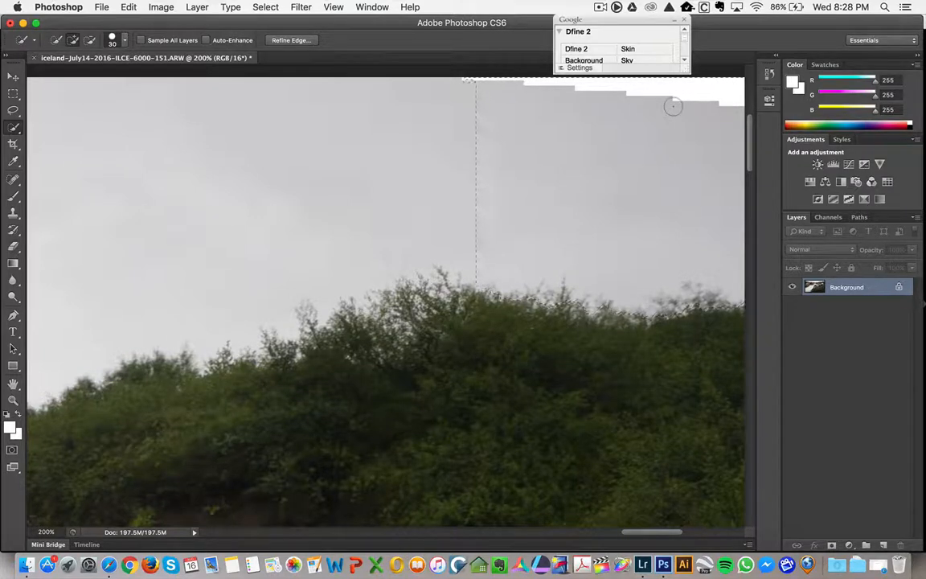
key(alt)
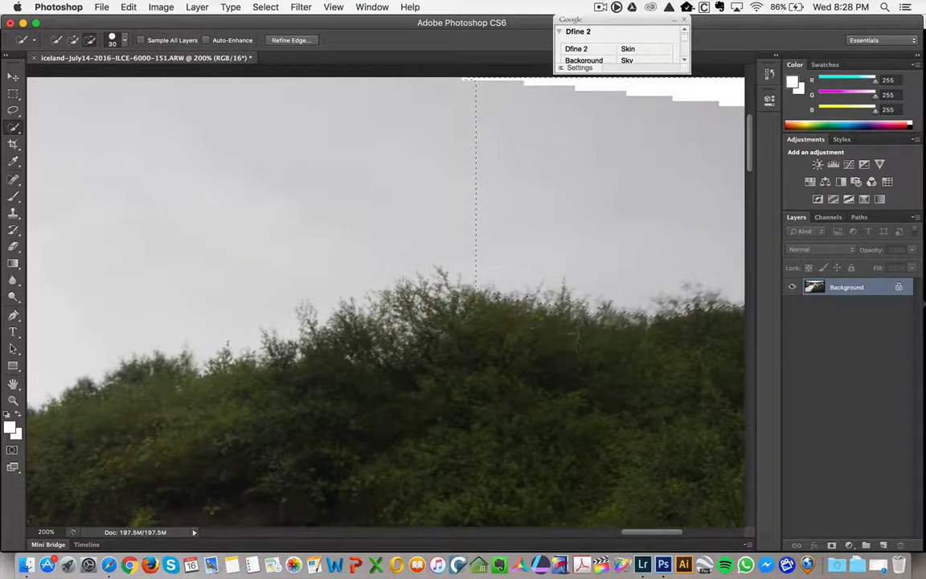
alt+click(579, 341)
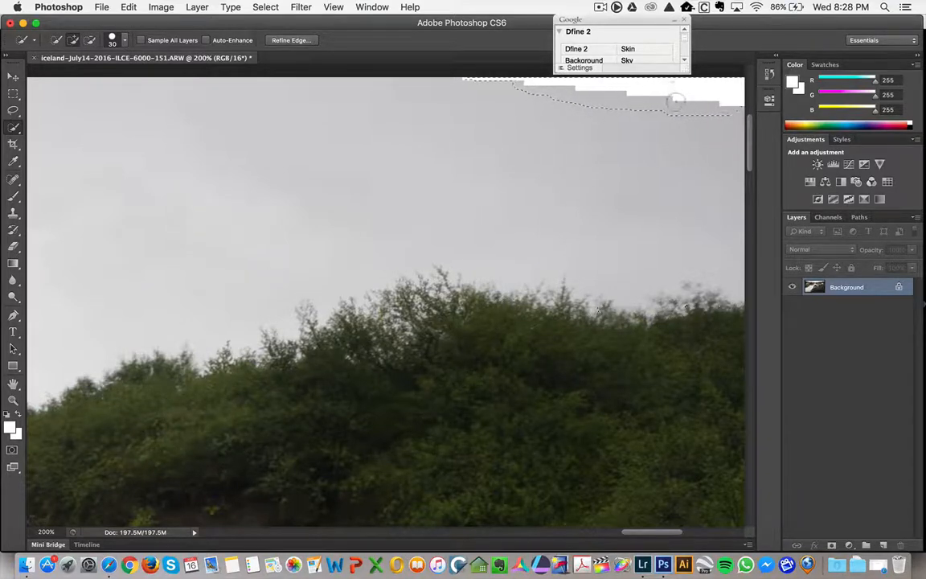
Step: Fill the selected upper-right gap with Content-Aware at Normal mode and 100% opacity, and deselect it
click(130, 7)
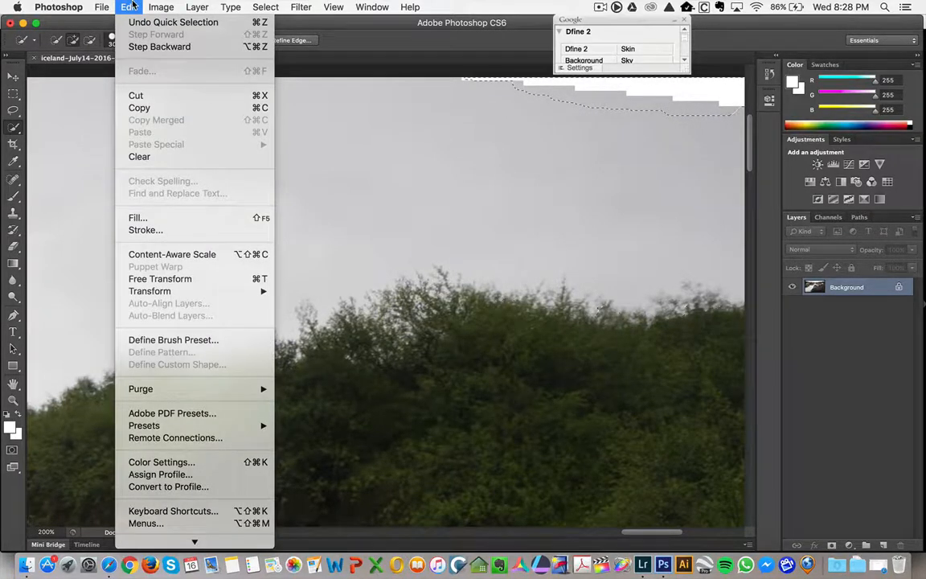
click(145, 217)
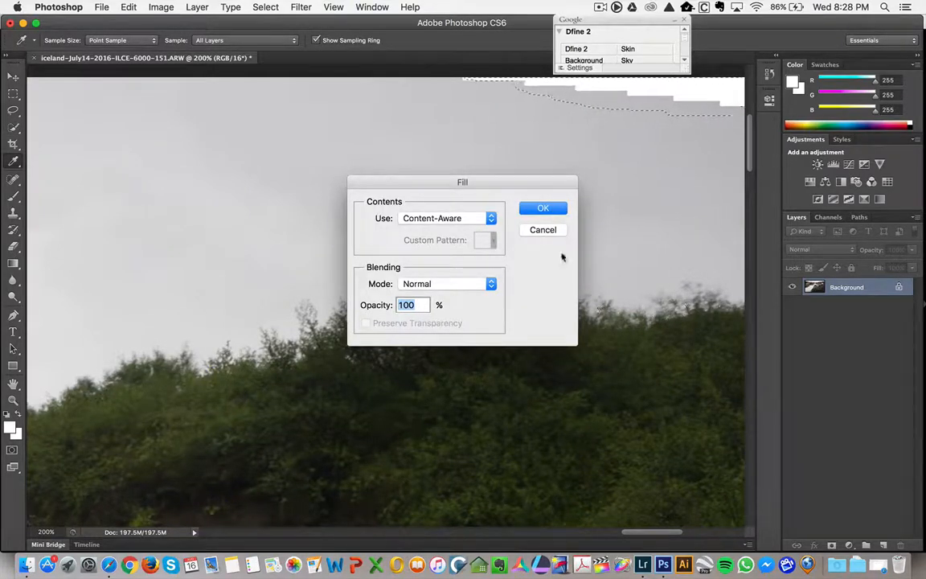
click(544, 209)
key(w)
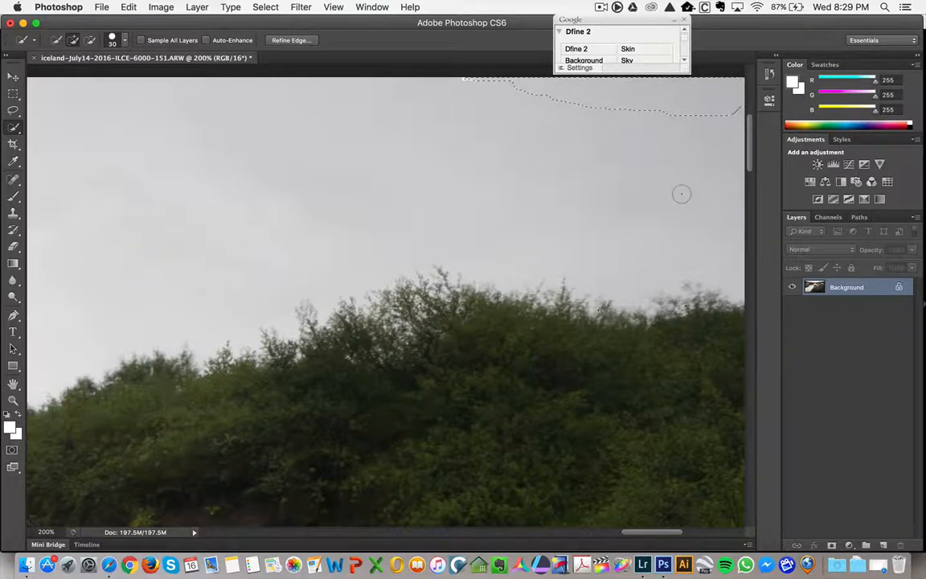
key(super+d)
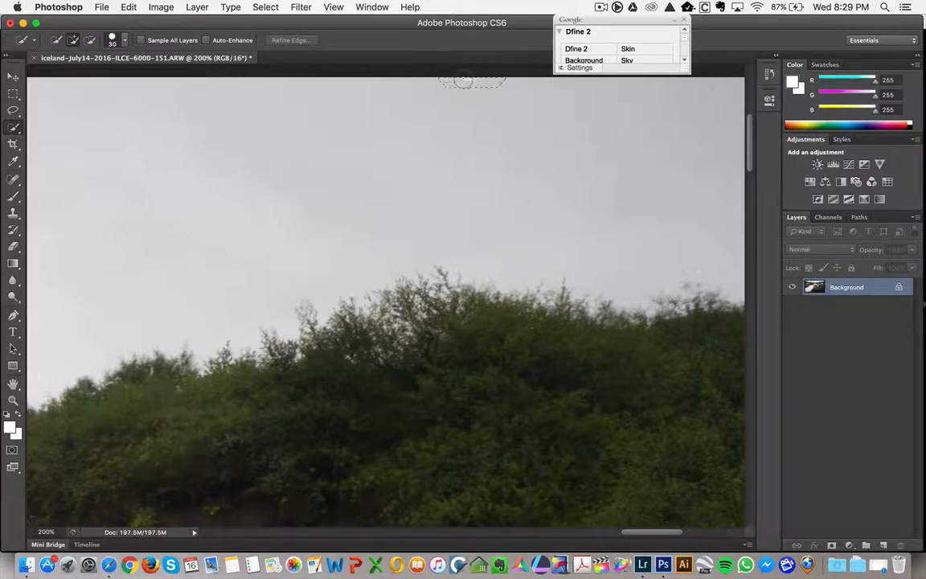
Step: Fill the leftover white speck at the sky's upper edge, near the right corner, with Content-Aware and clear the selection
click(190, 6)
mouse_move(128, 6)
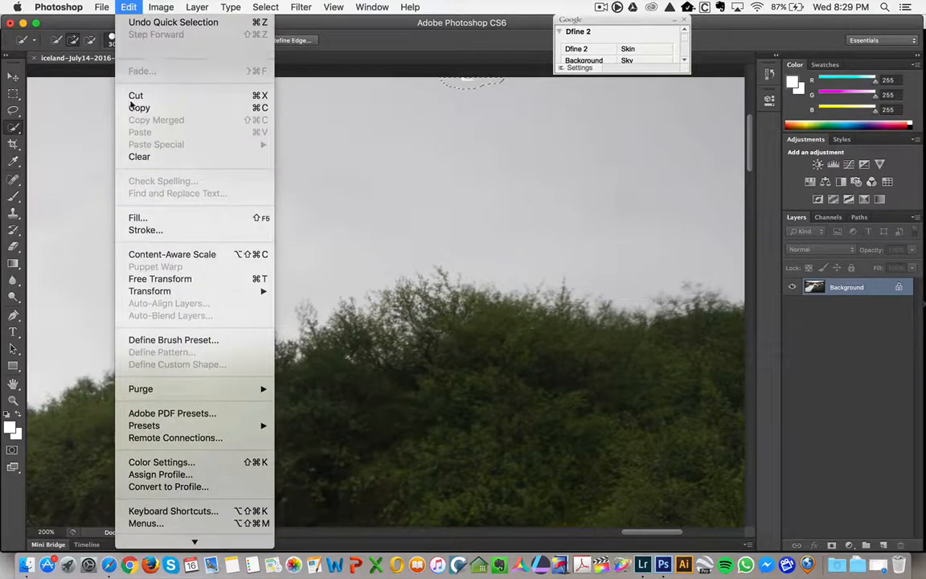
click(191, 217)
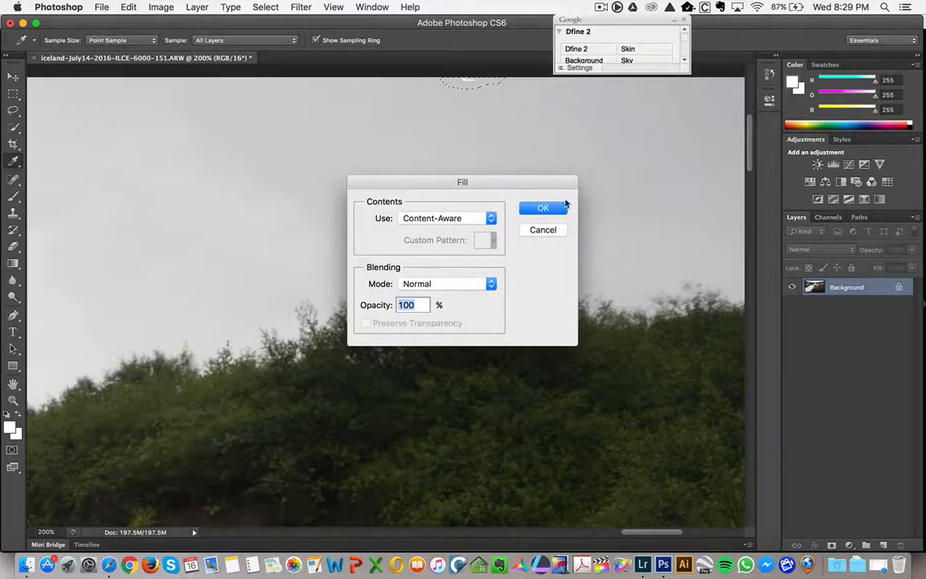
click(555, 207)
key(w)
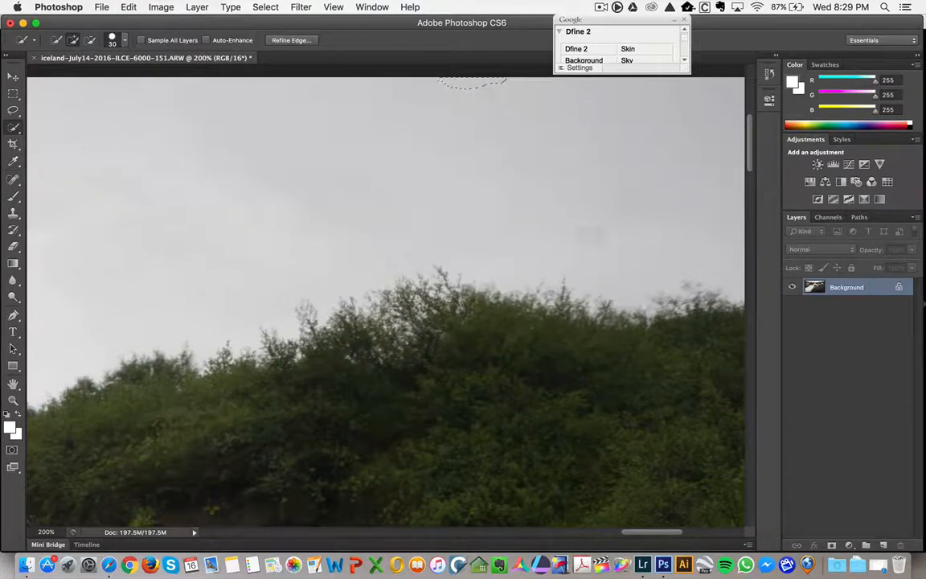
key(super+d)
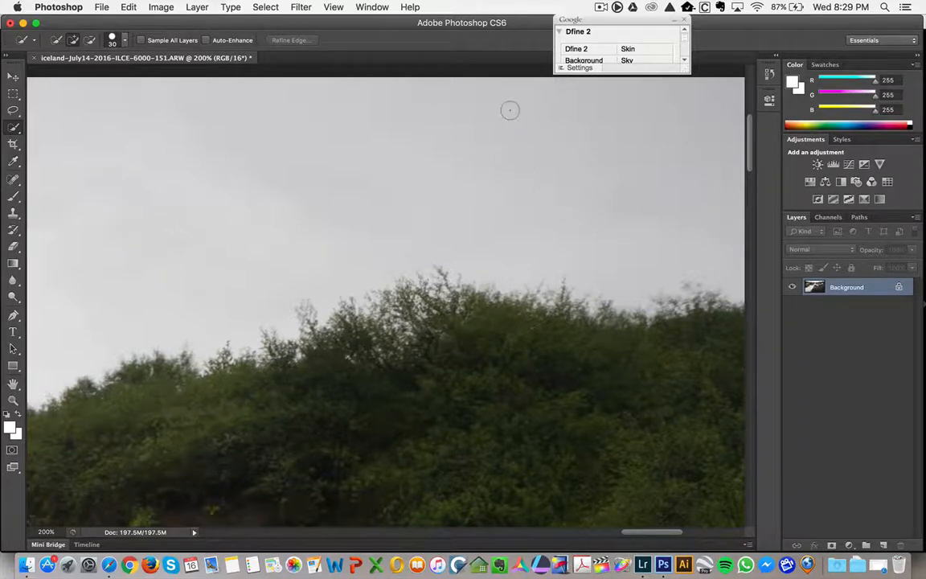
Step: Select the white gap in the upper-left sky corner with Quick Selection, trimming the selection back from the sky and trees
key(super+0)
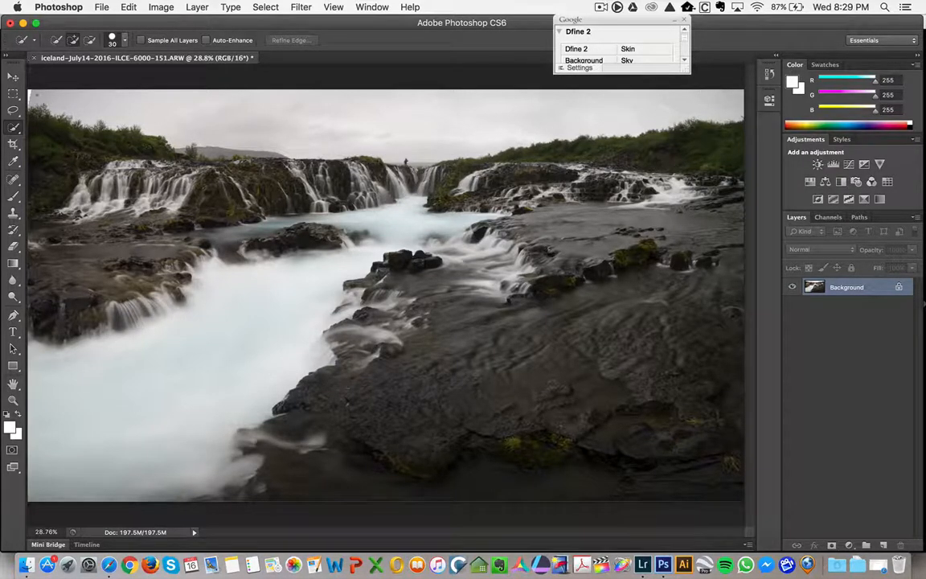
key(z)
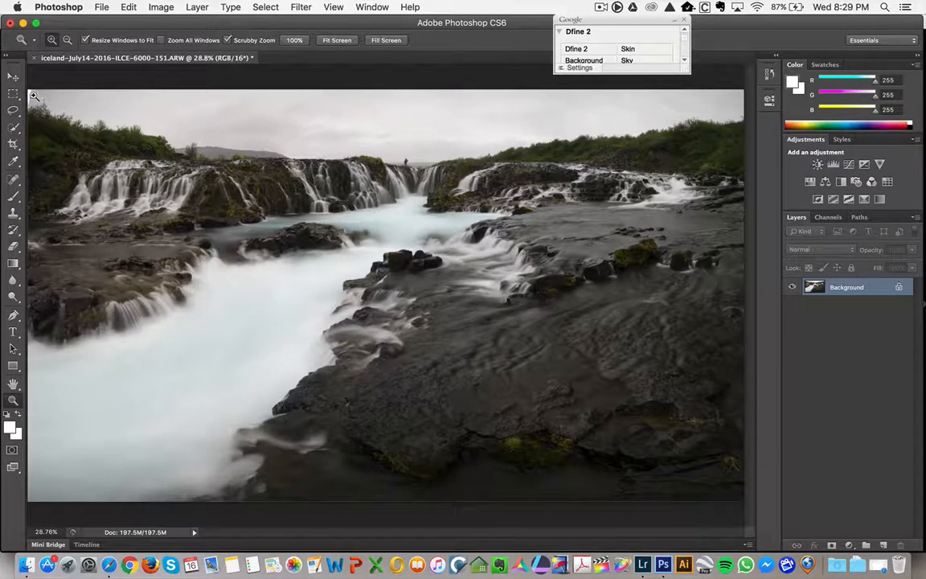
drag(33, 96, 33, 95)
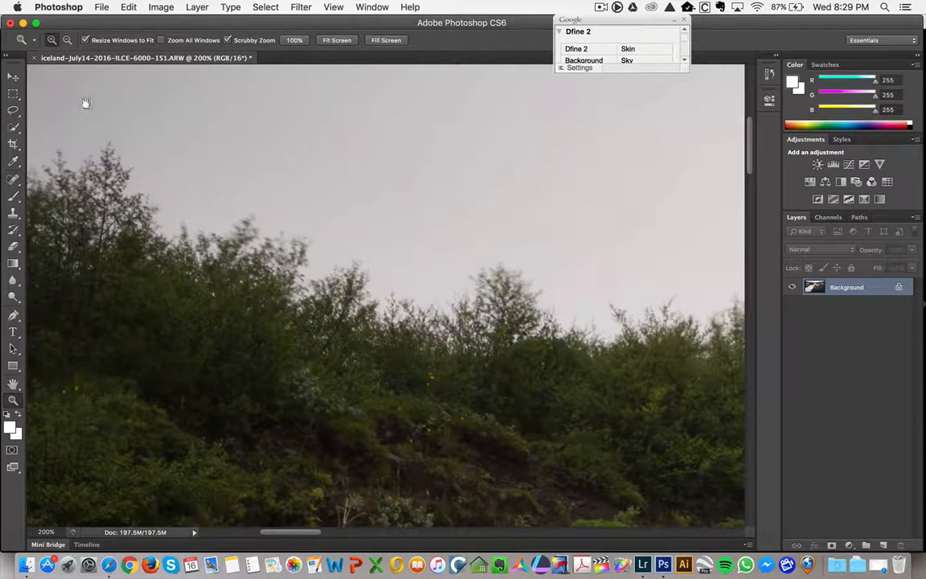
key(h)
drag(114, 108, 254, 138)
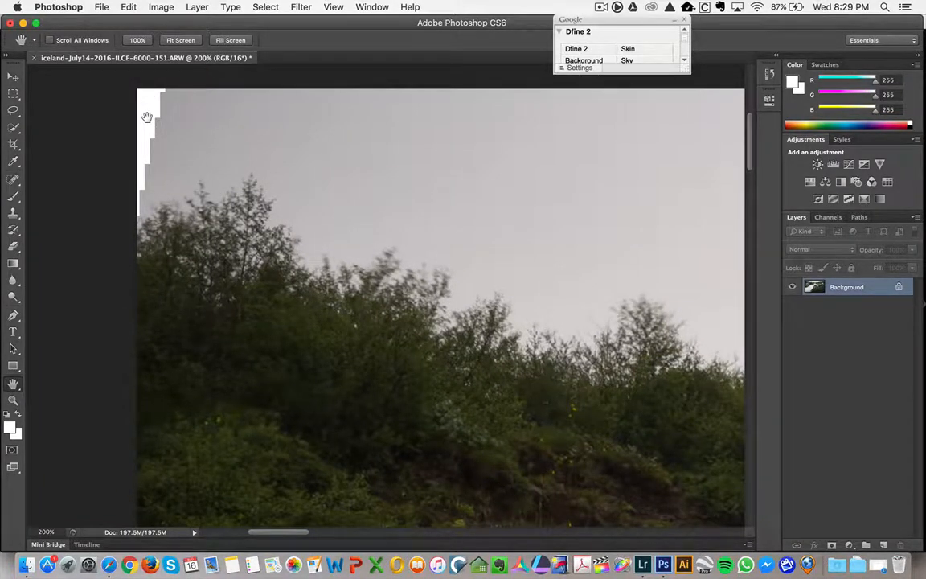
key(w)
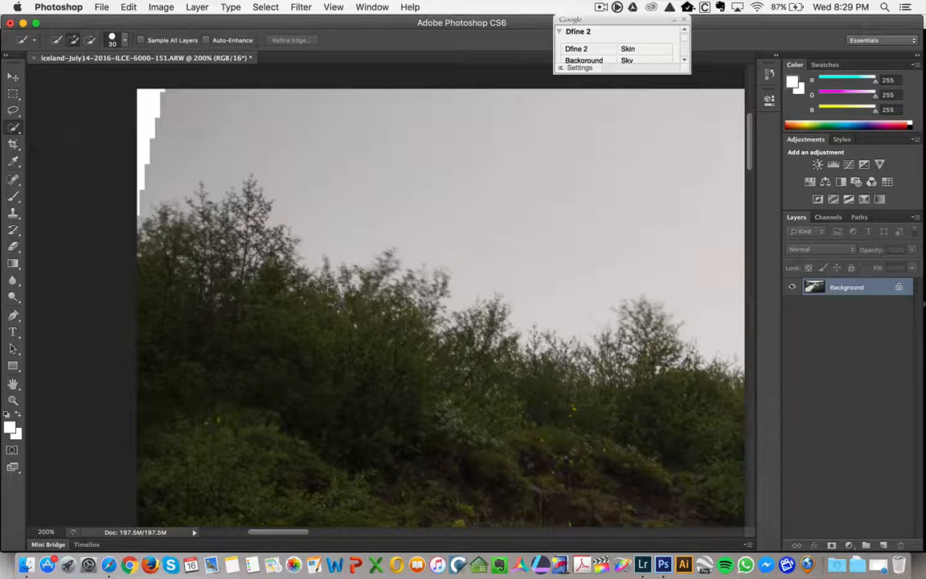
drag(167, 133, 183, 143)
key(super+z)
click(141, 106)
drag(140, 105, 146, 107)
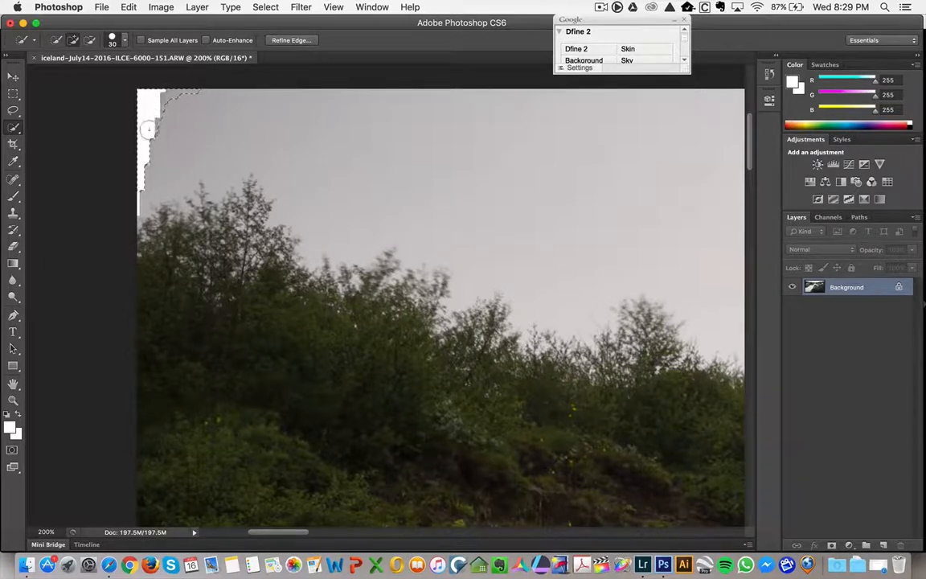
drag(144, 163, 193, 201)
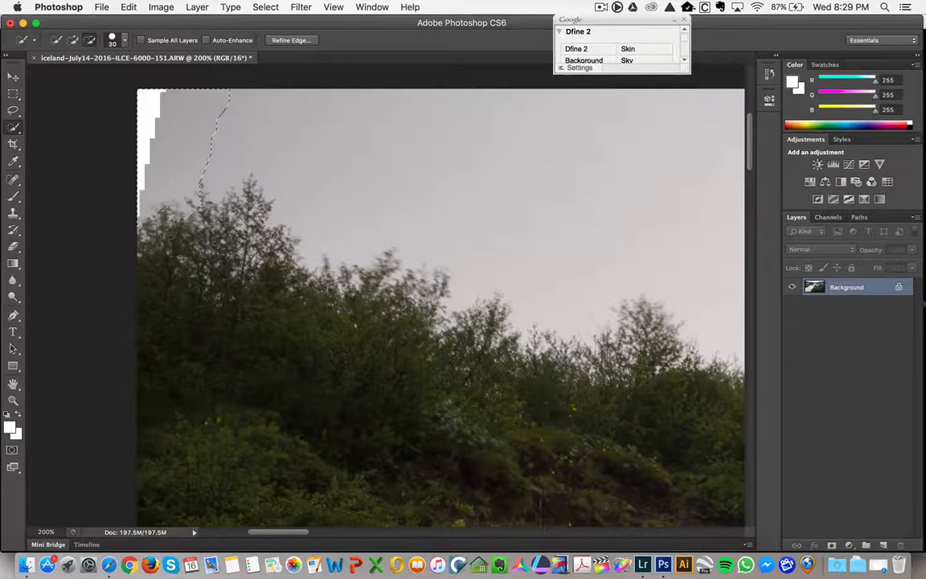
mouse_move(172, 198)
mouse_down()
mouse_move(193, 128)
mouse_move(186, 135)
mouse_up()
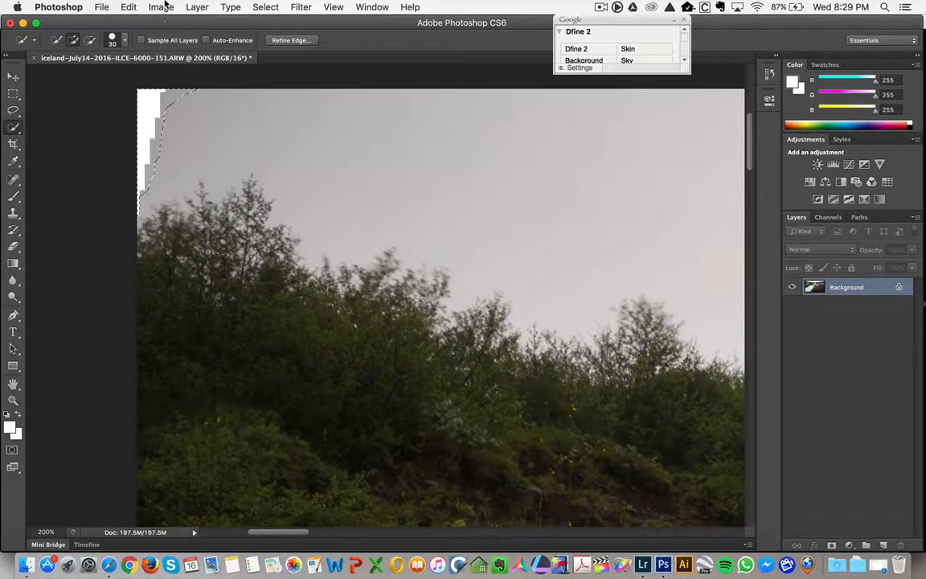
Step: Fill the selected upper-left gap with a Content-Aware fill and deselect it
click(126, 6)
click(138, 217)
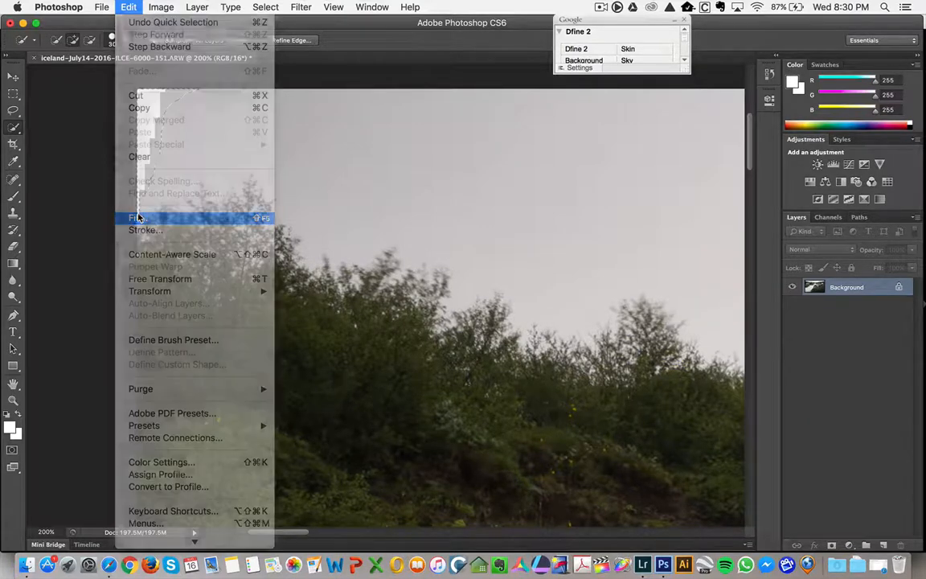
click(538, 208)
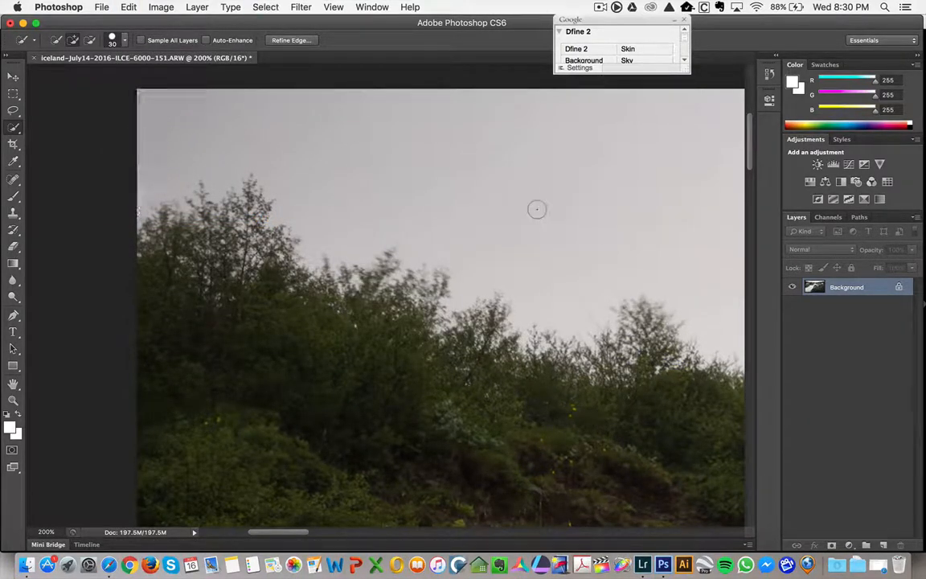
key(ctrl+d)
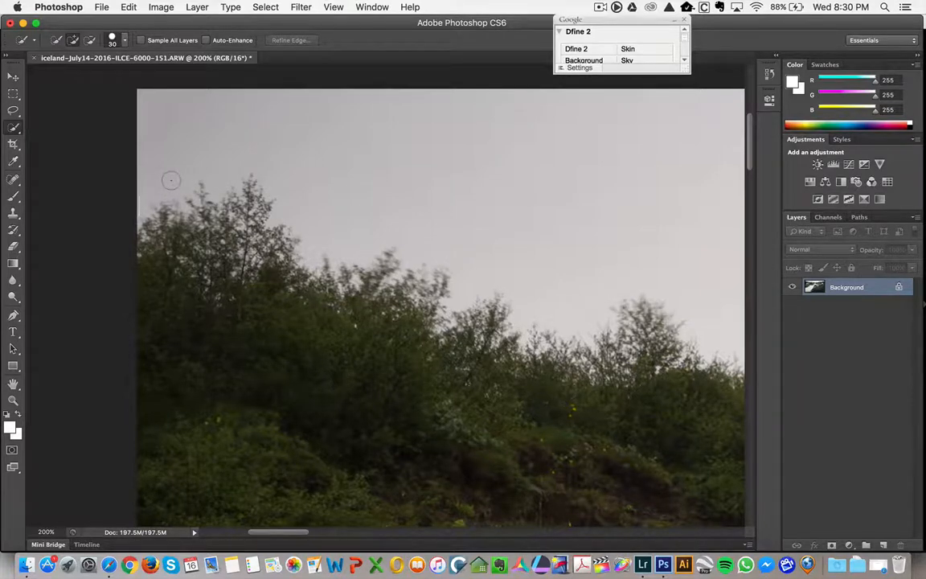
Step: Clone nearby sky over the thin white line above the trees at the photo's left edge, using a Clone Stamp brush of size 10
key(z)
click(134, 211)
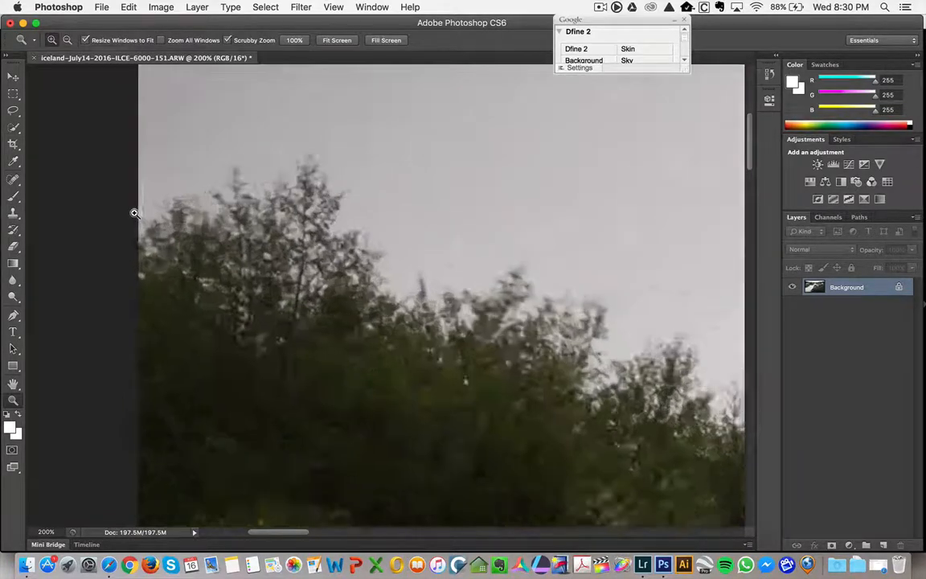
click(135, 213)
click(134, 213)
click(134, 212)
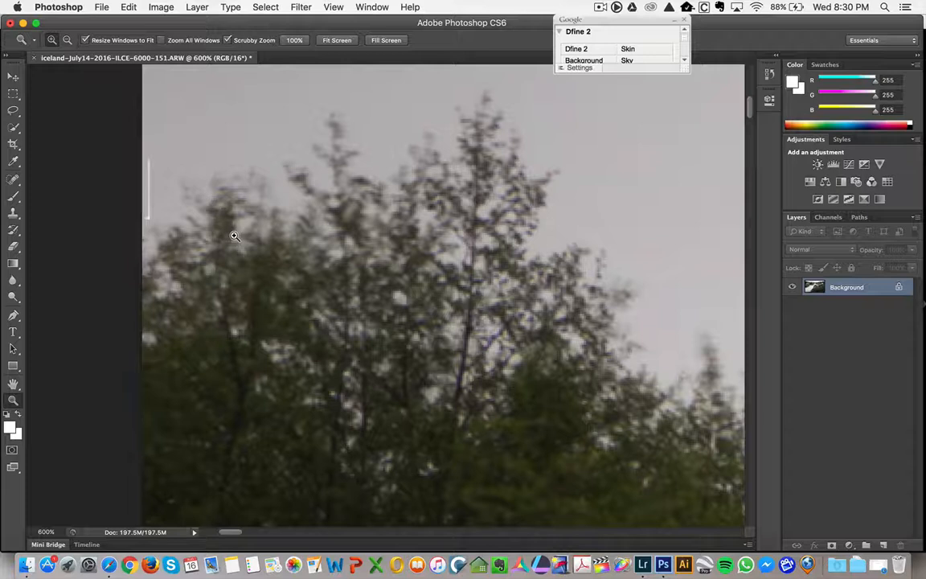
key(s)
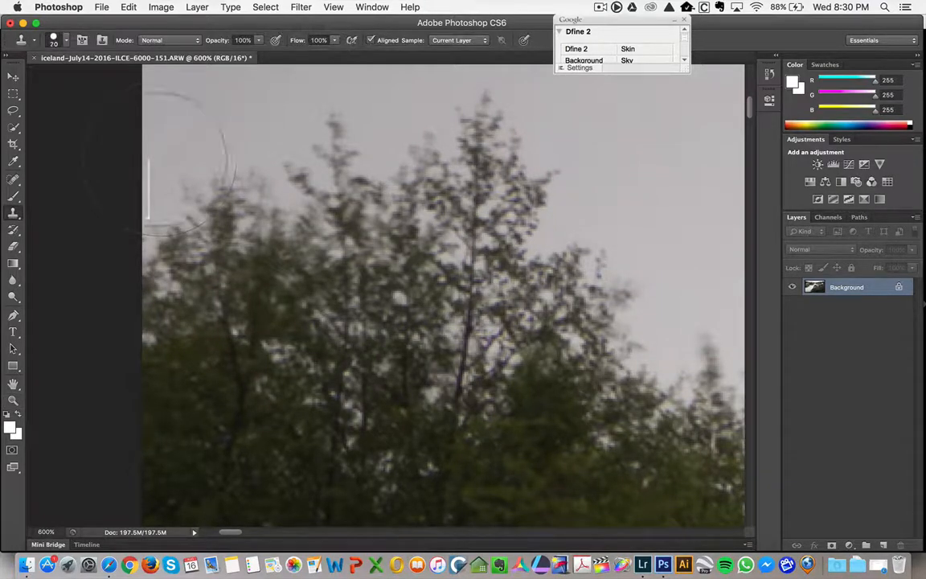
key(bracketright)
key(bracketright)
key(bracketright)
key(bracketright)
key(bracketright)
key(bracketleft)
key(bracketleft)
key(bracketleft)
key(bracketleft)
key(bracketleft)
key(bracketleft)
key(bracketleft)
alt+click(152, 137)
click(150, 159)
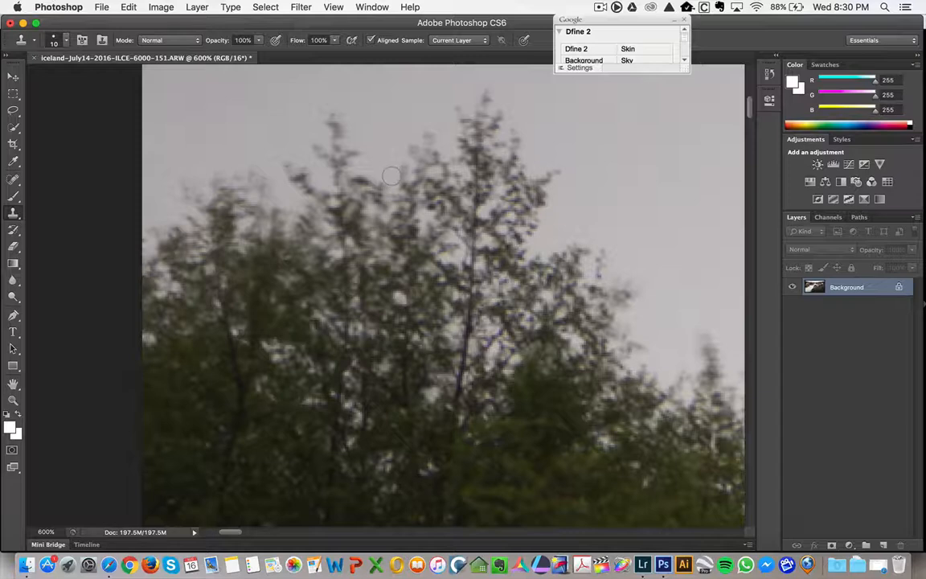
key(super+0)
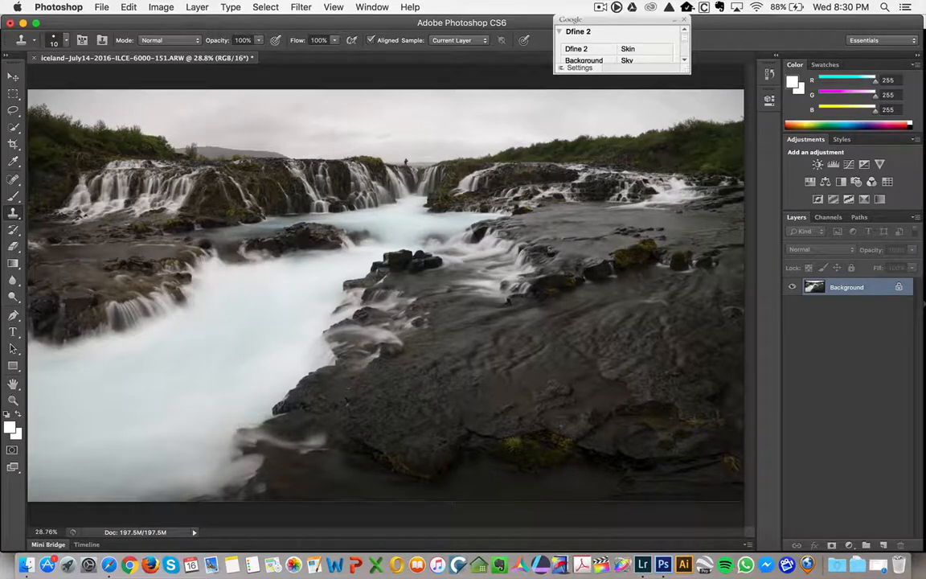
Step: Crop a thin strip off the lower edge of the panorama, apply the crop and leave the Crop tool
key(c)
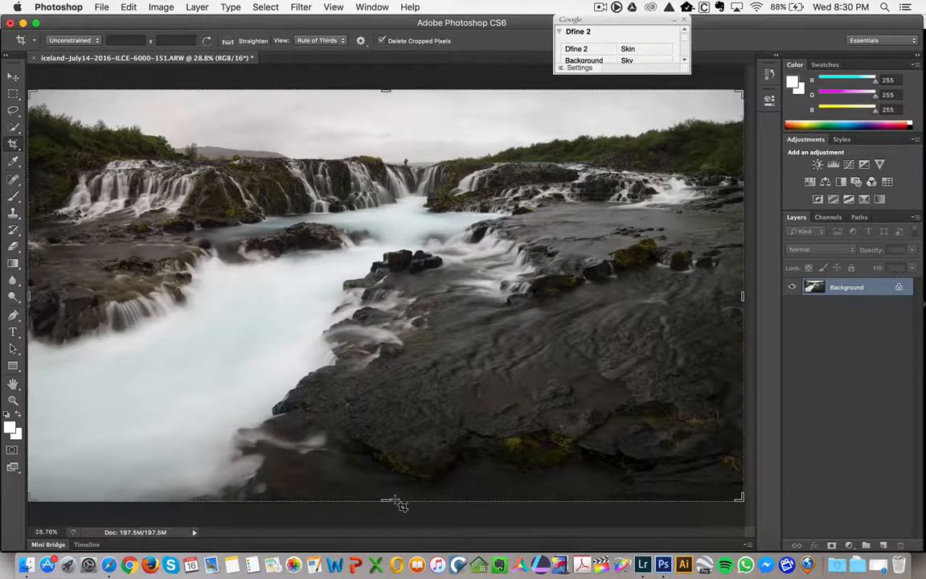
drag(388, 500, 389, 496)
key(Return)
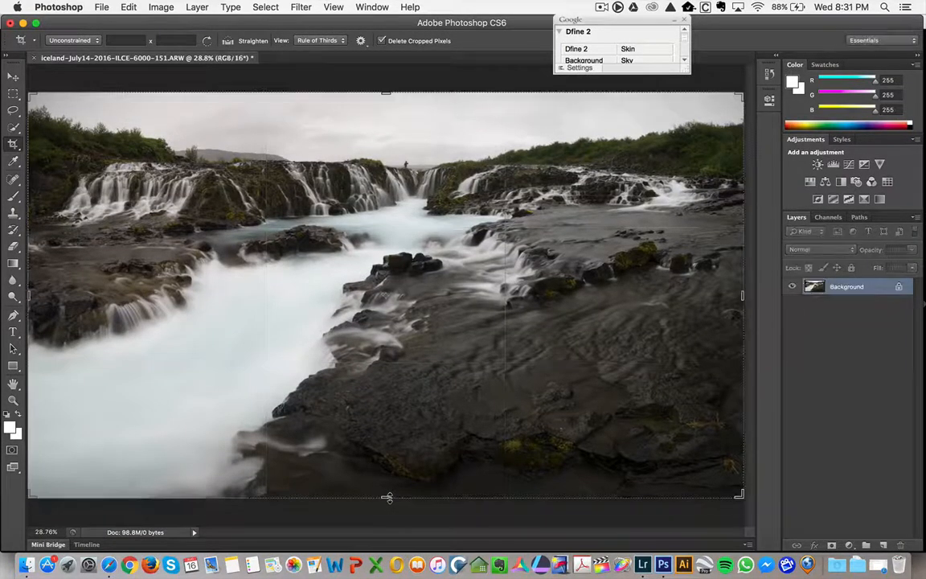
drag(445, 514, 445, 514)
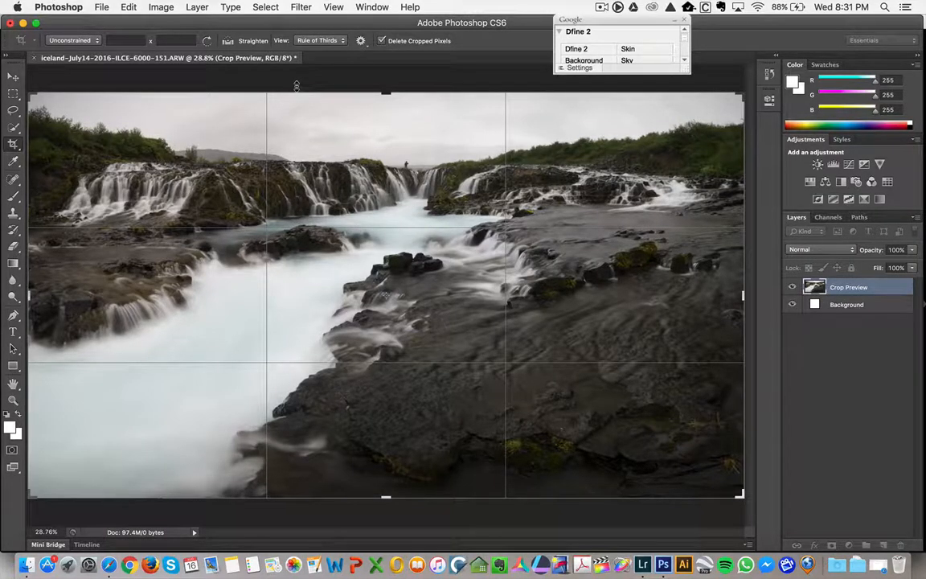
key(Return)
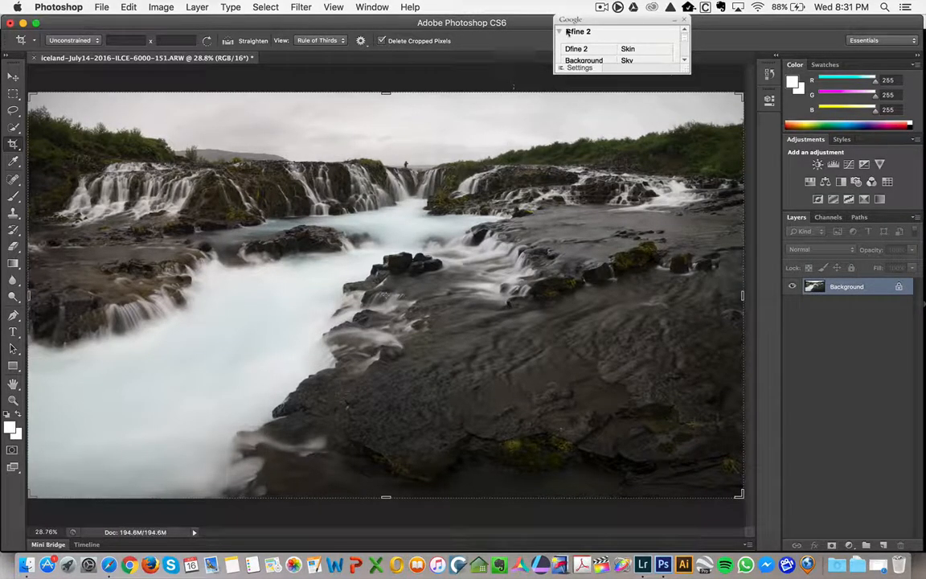
mouse_move(588, 20)
mouse_down()
mouse_move(731, 26)
mouse_move(671, 37)
mouse_move(650, 62)
mouse_move(658, 44)
mouse_up()
click(13, 128)
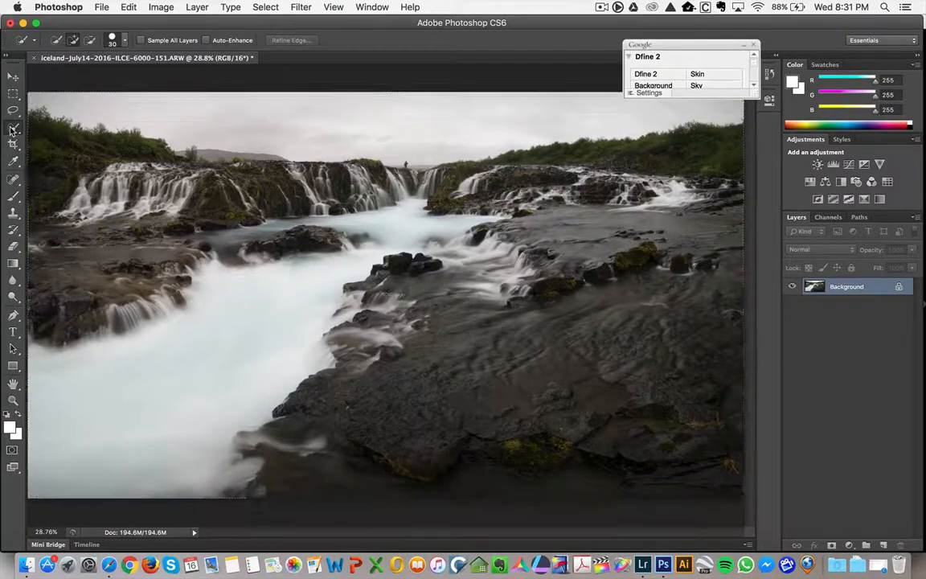
click(13, 143)
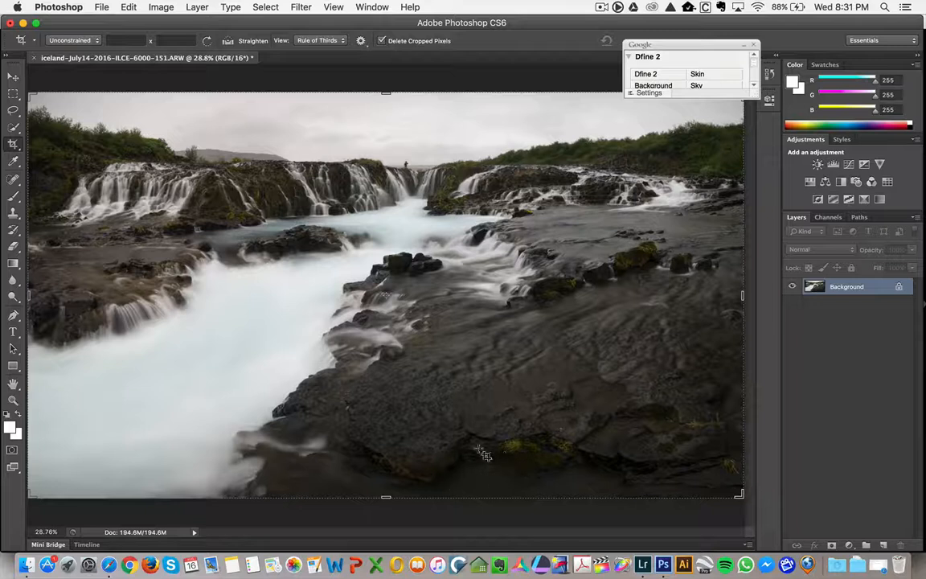
click(13, 127)
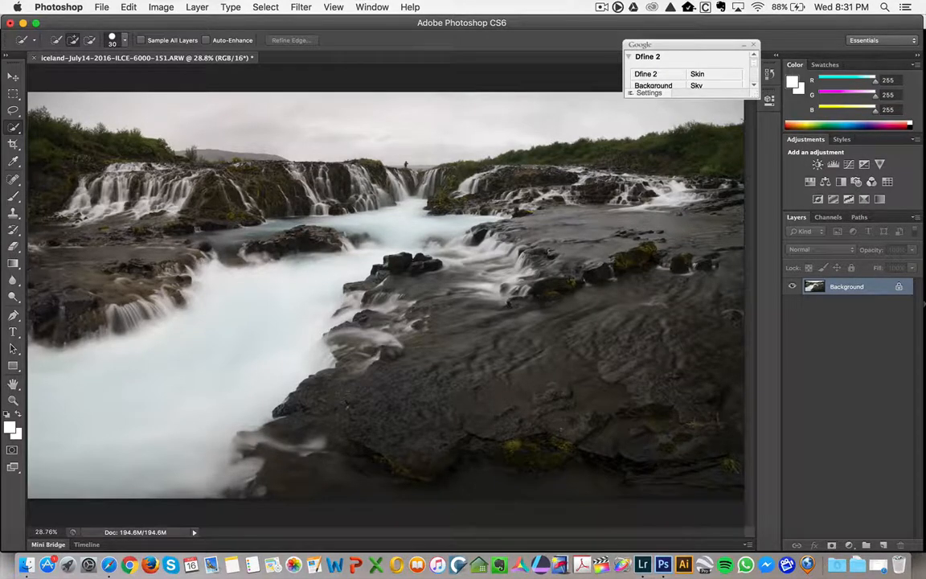
Step: Save the retouched panorama and switch to the Lightroom library
click(98, 6)
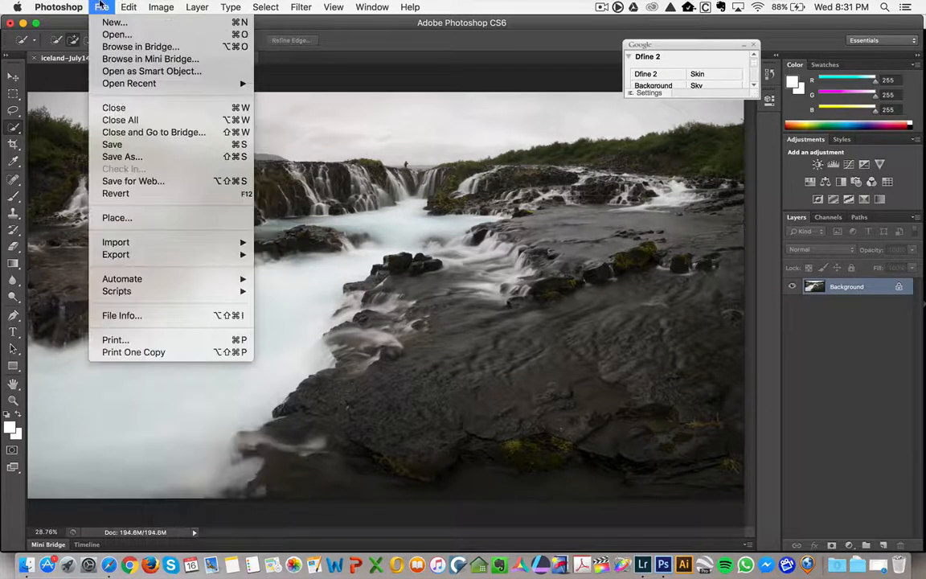
click(112, 144)
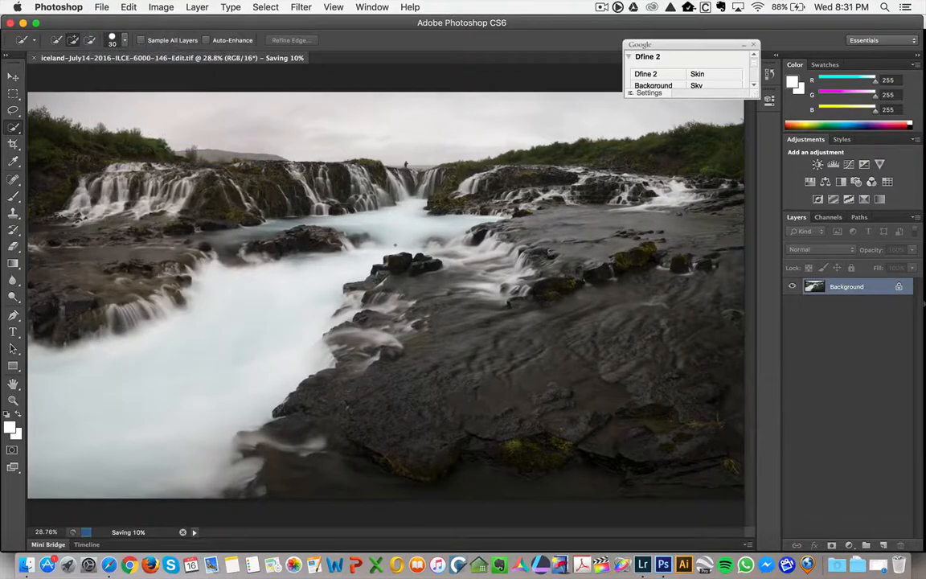
key(ctrl+Up)
click(320, 241)
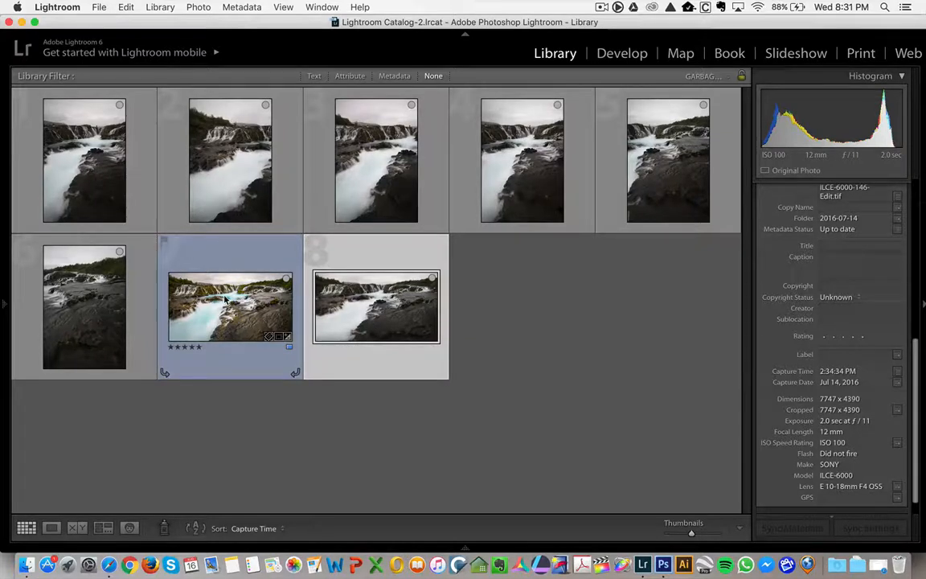
Step: Examine the newly merged panorama full screen from the library grid
click(226, 299)
click(418, 315)
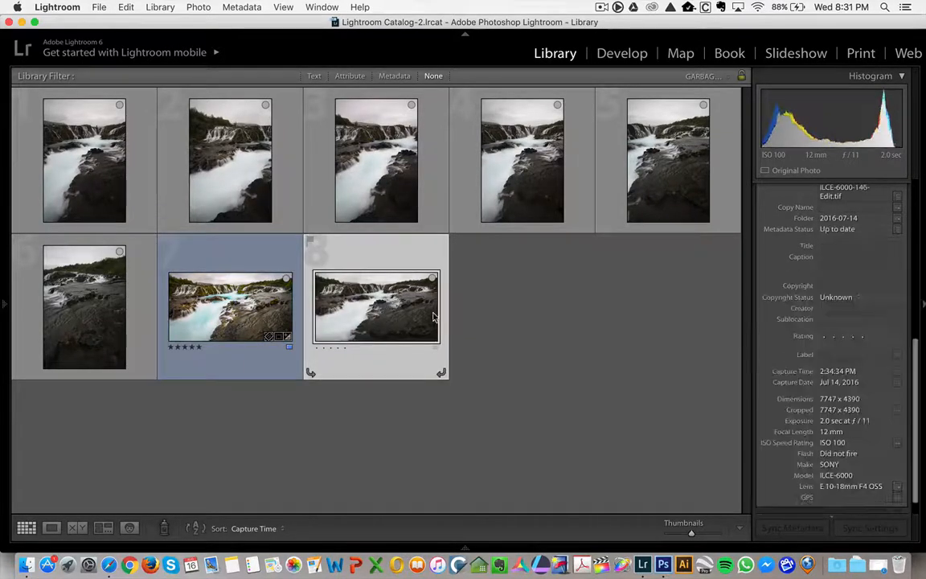
key(f)
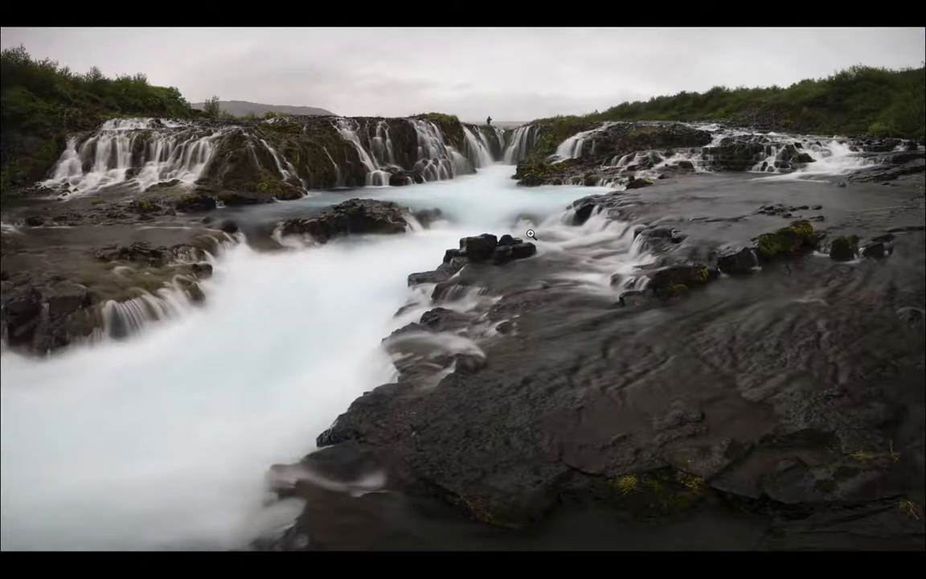
key(f)
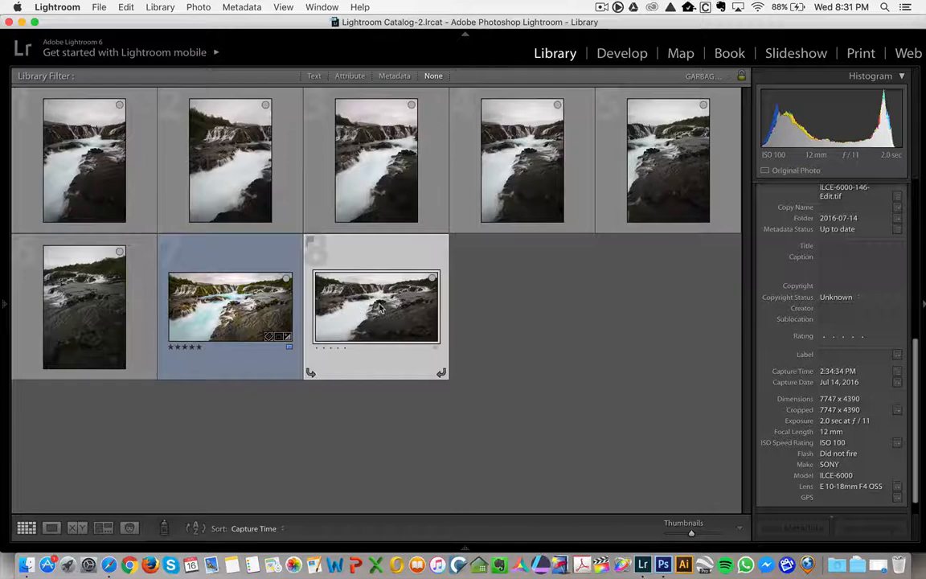
Step: Open the merged panorama for developing in a full-screen window and set the white balance Temp to -4
key(d)
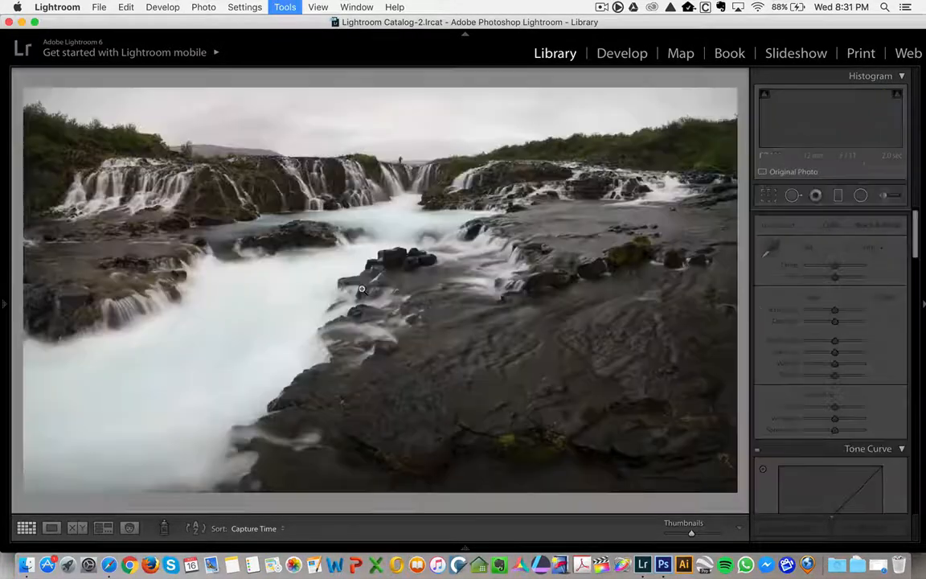
click(35, 22)
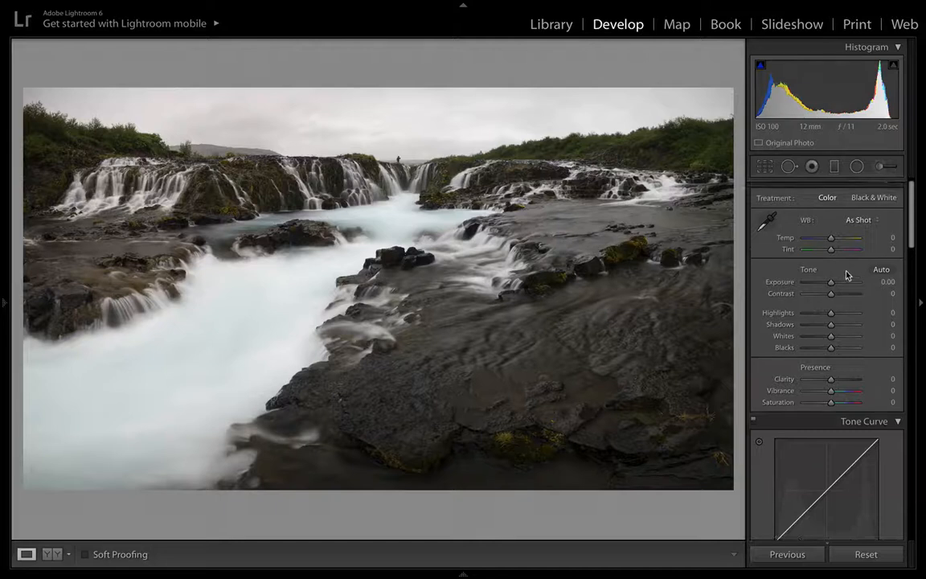
drag(833, 242, 831, 242)
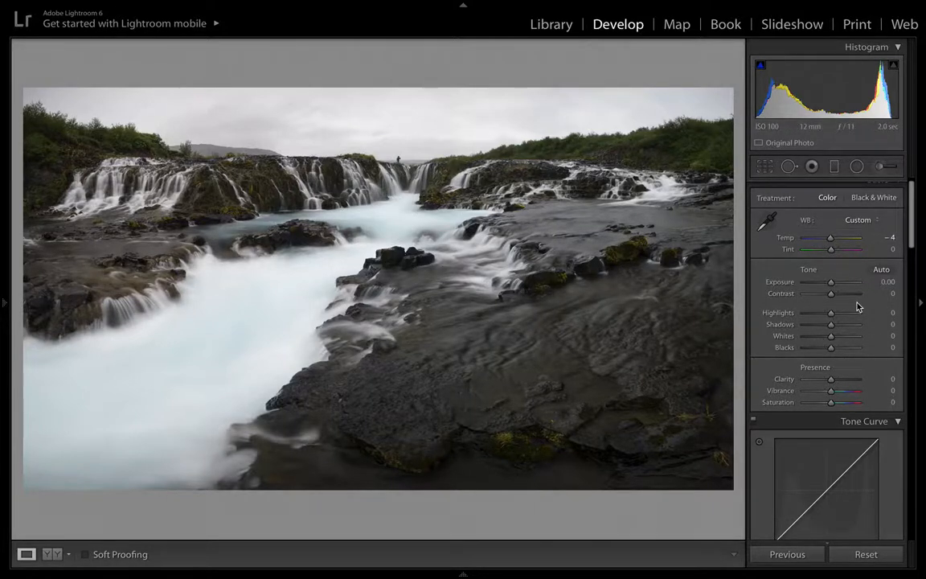
Step: Set Contrast to -25 and Highlights to -61, and check the figure above the waterfall up close
scroll(858, 306, down, 2)
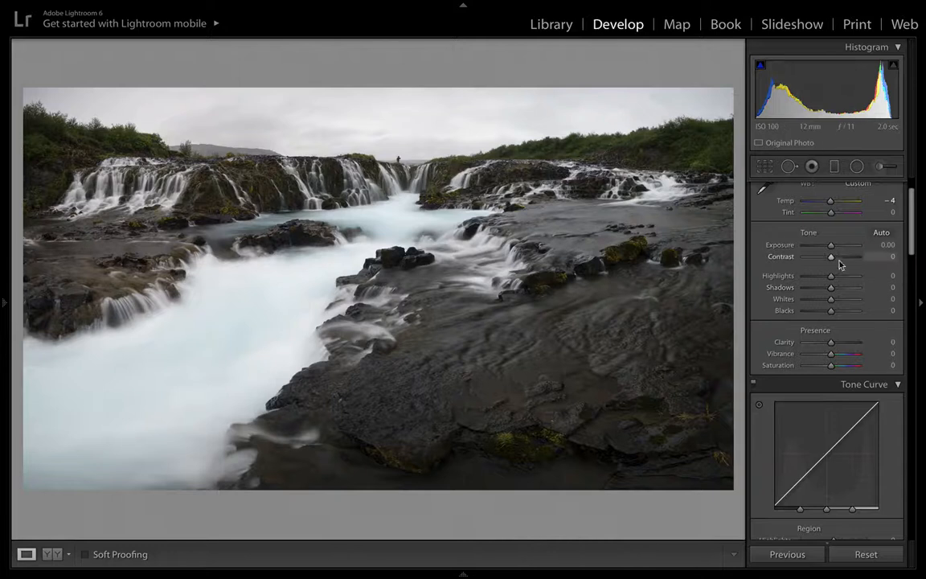
drag(832, 257, 826, 261)
scroll(826, 261, down, 2)
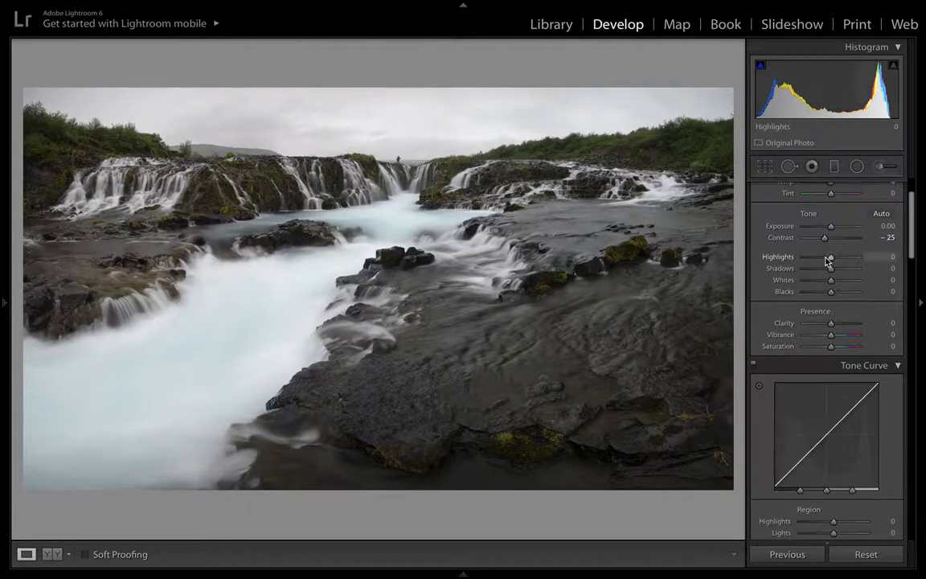
drag(834, 257, 816, 260)
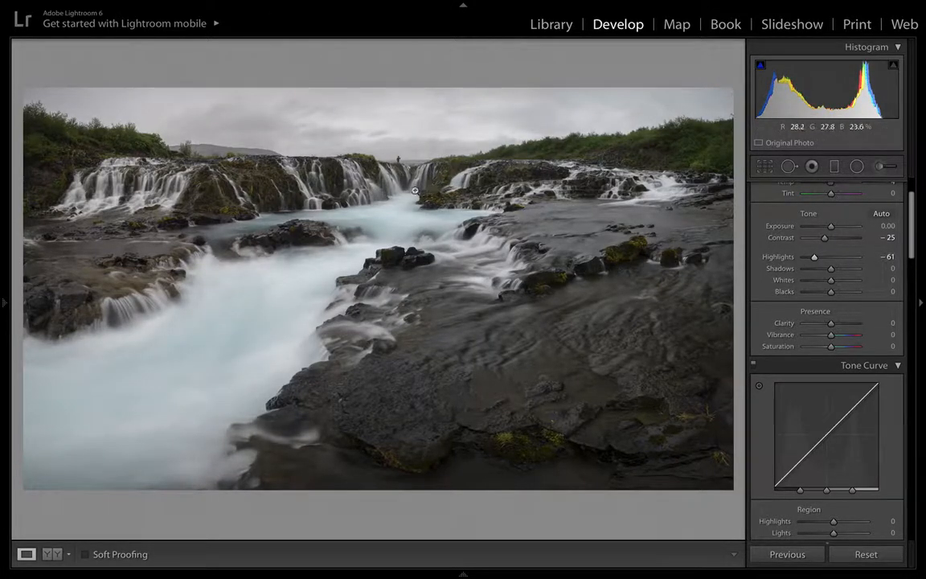
click(395, 160)
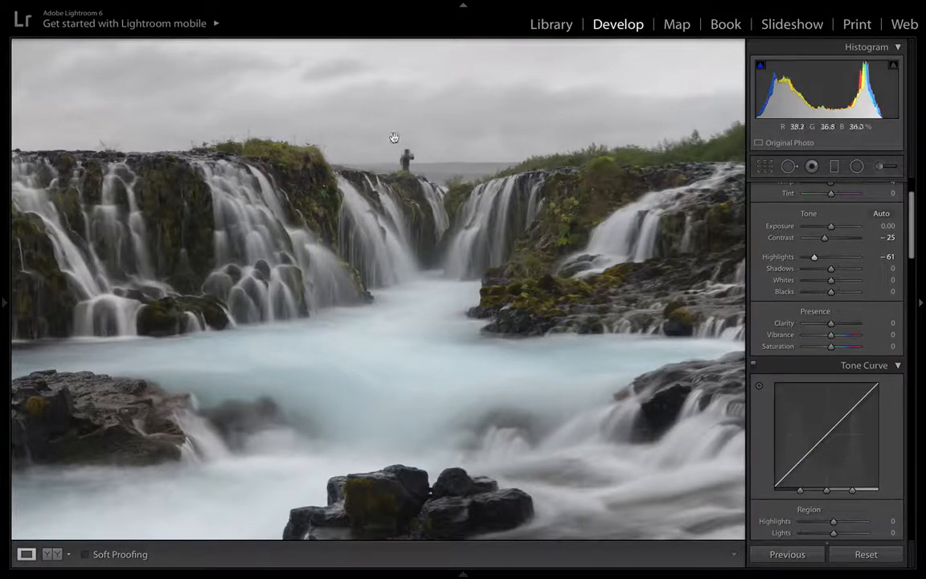
click(439, 205)
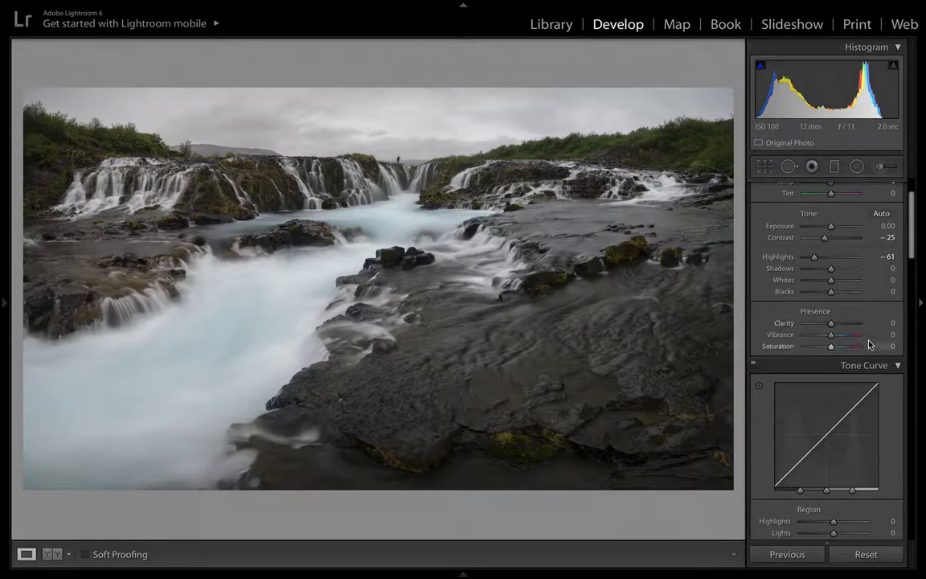
Step: Set Shadows to +25, Whites to +42 and Blacks to -24 in the basic tone adjustments
scroll(868, 341, up, 2)
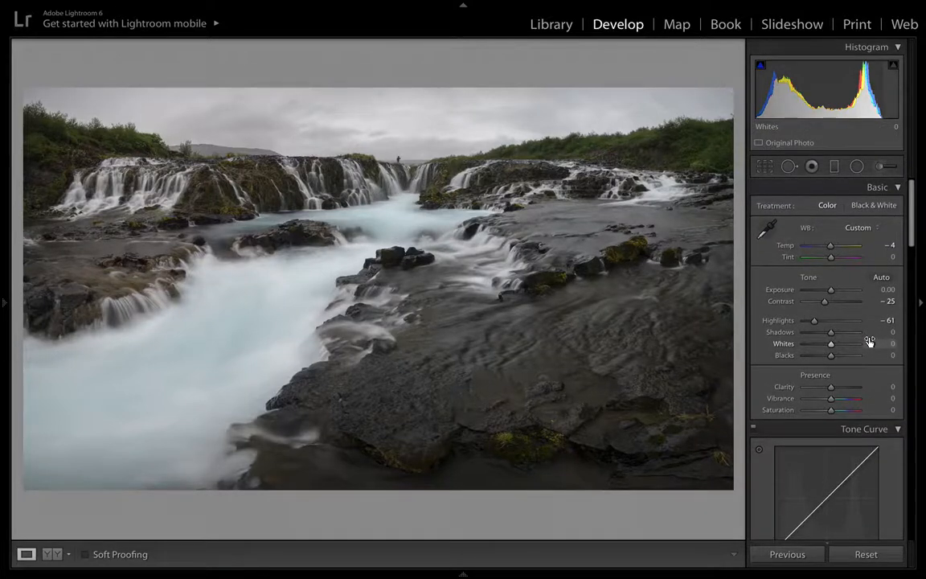
scroll(869, 341, down, 1)
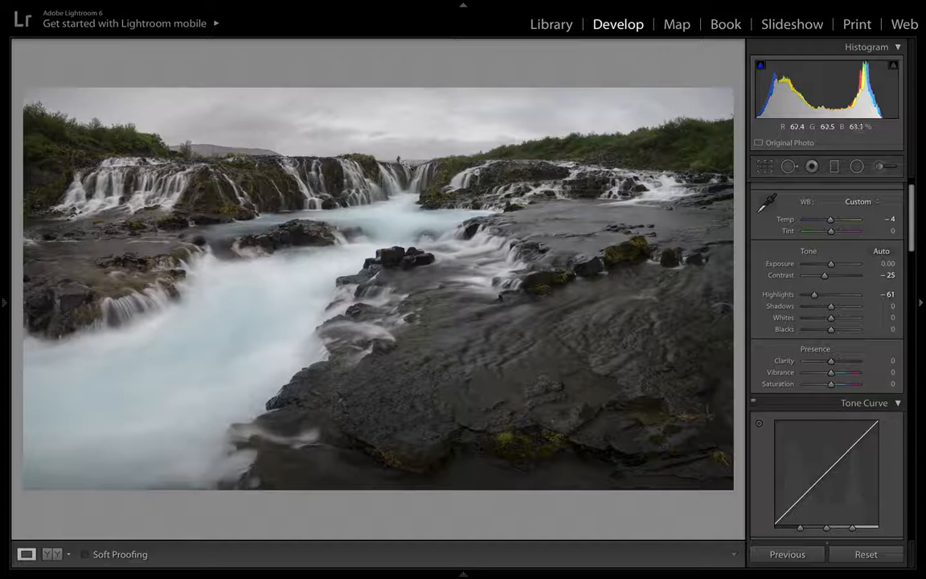
scroll(828, 276, down, 1)
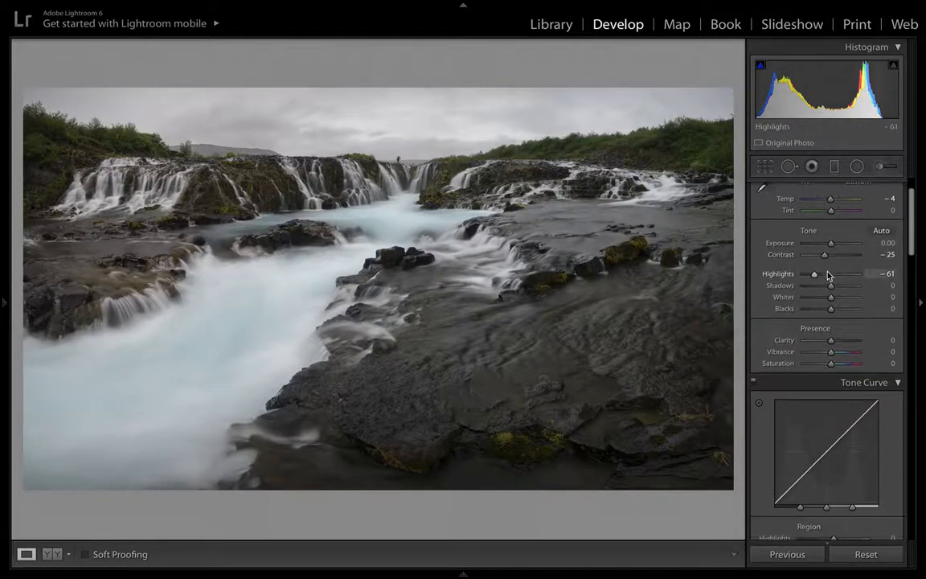
drag(831, 287, 843, 293)
scroll(838, 288, down, 1)
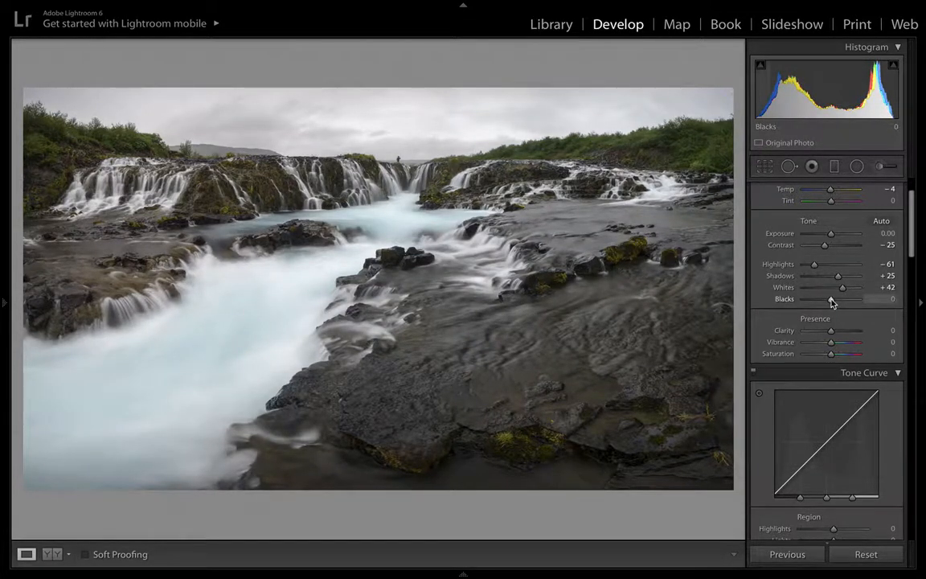
drag(832, 300, 826, 303)
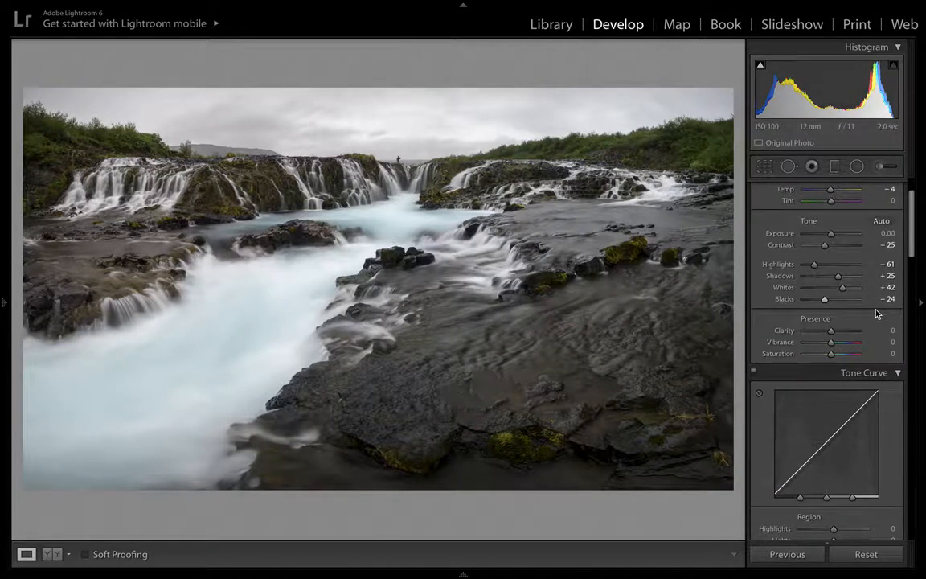
Step: Try to straighten the panorama with a long level line across the waterfalls to the far rocks
scroll(843, 245, up, 1)
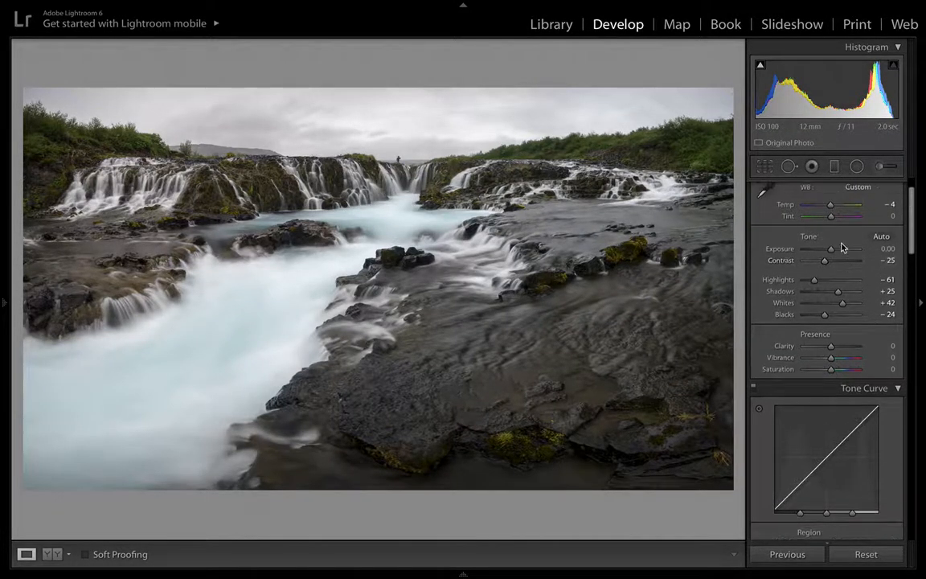
click(764, 166)
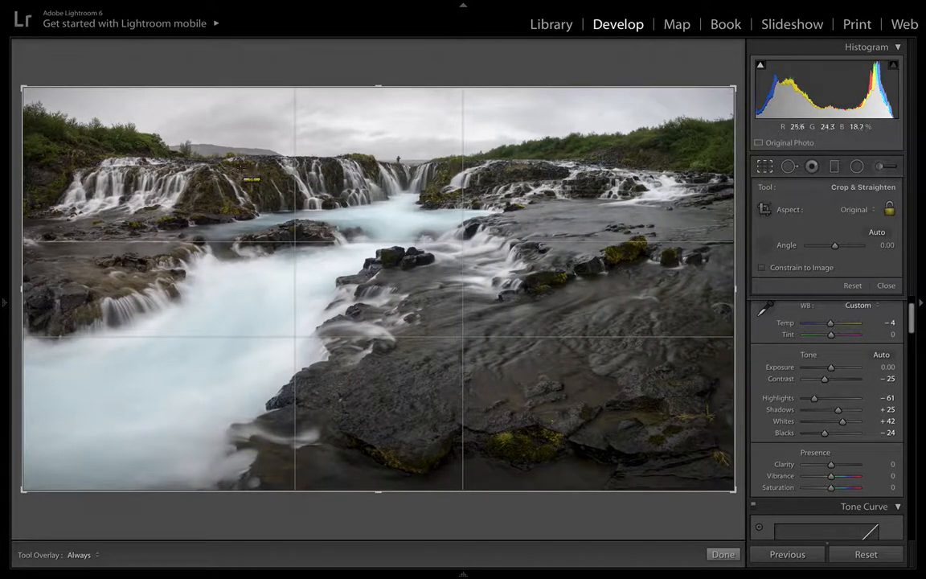
drag(241, 169, 698, 167)
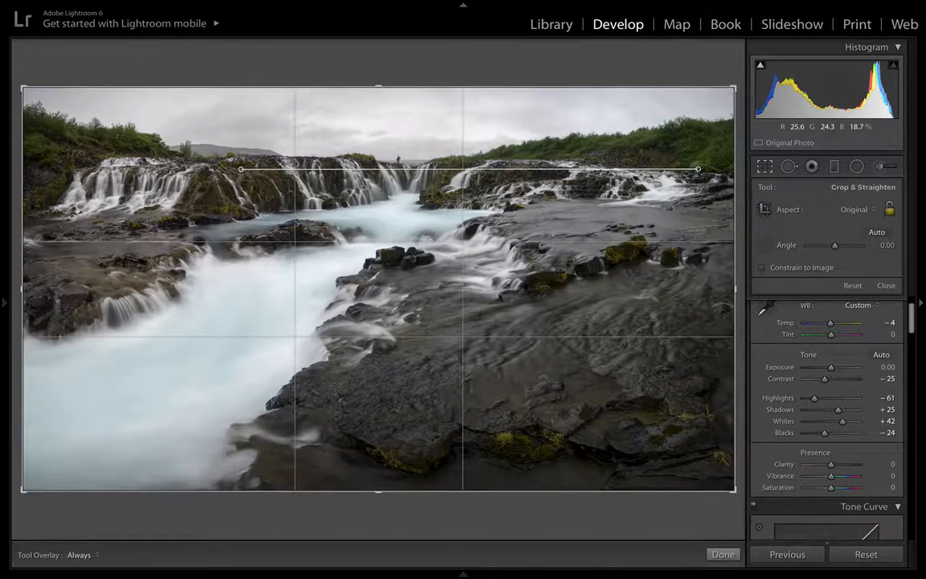
drag(698, 169, 698, 168)
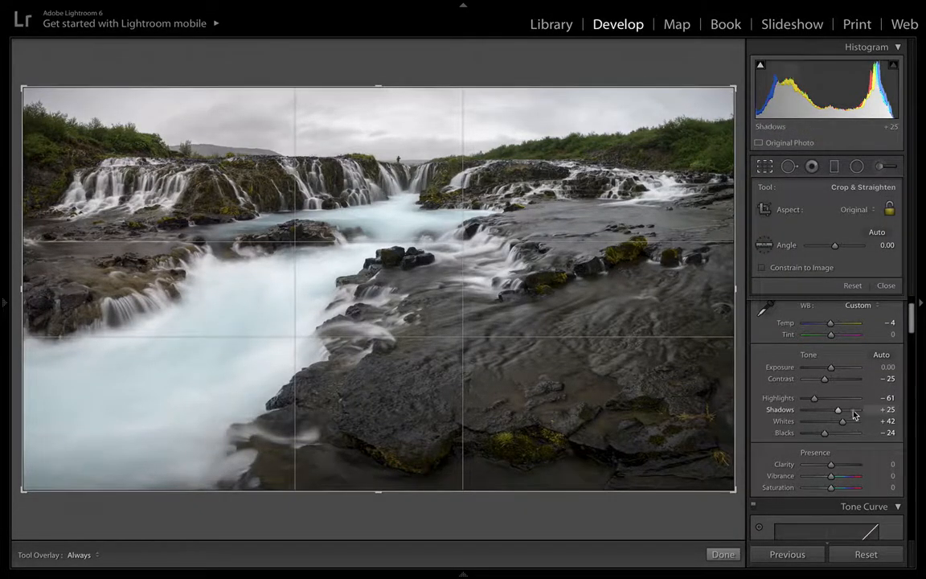
click(723, 554)
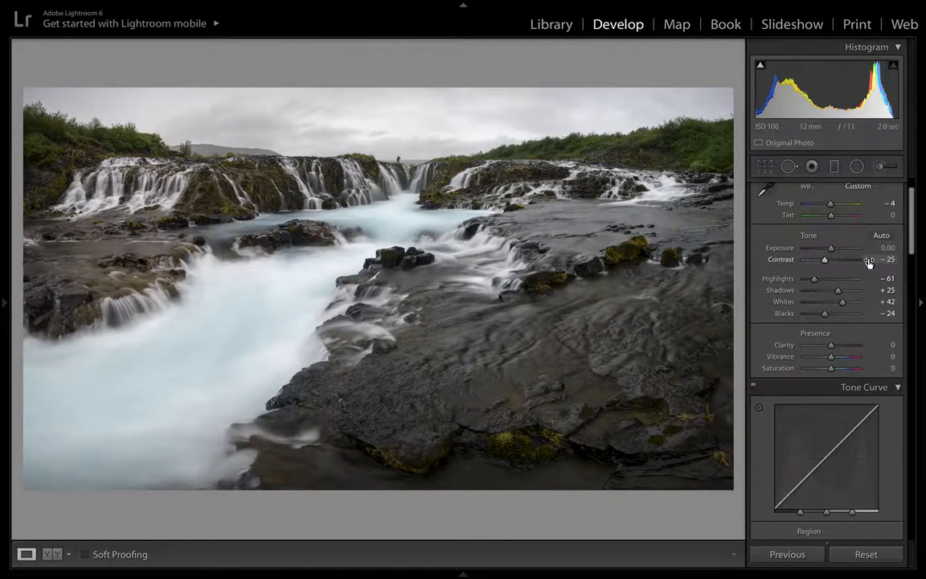
Step: Straighten the panorama along the tops of the waterfalls, giving a crop angle of -0.11, and apply it
click(765, 167)
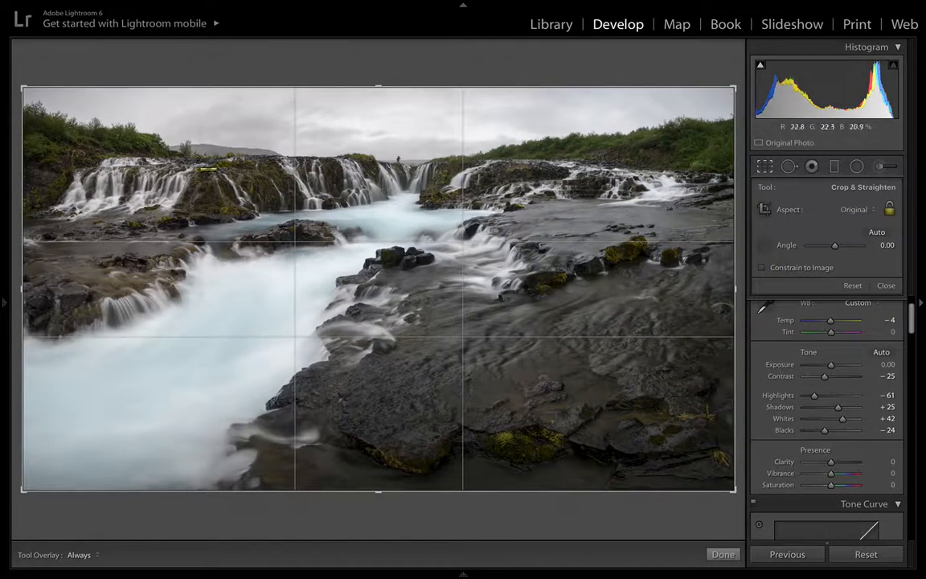
drag(152, 158, 476, 158)
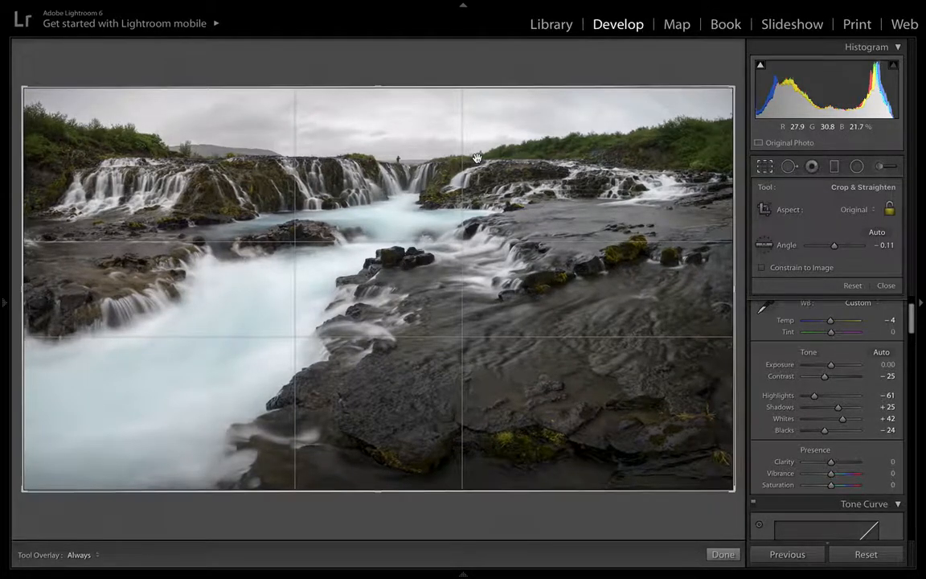
click(723, 554)
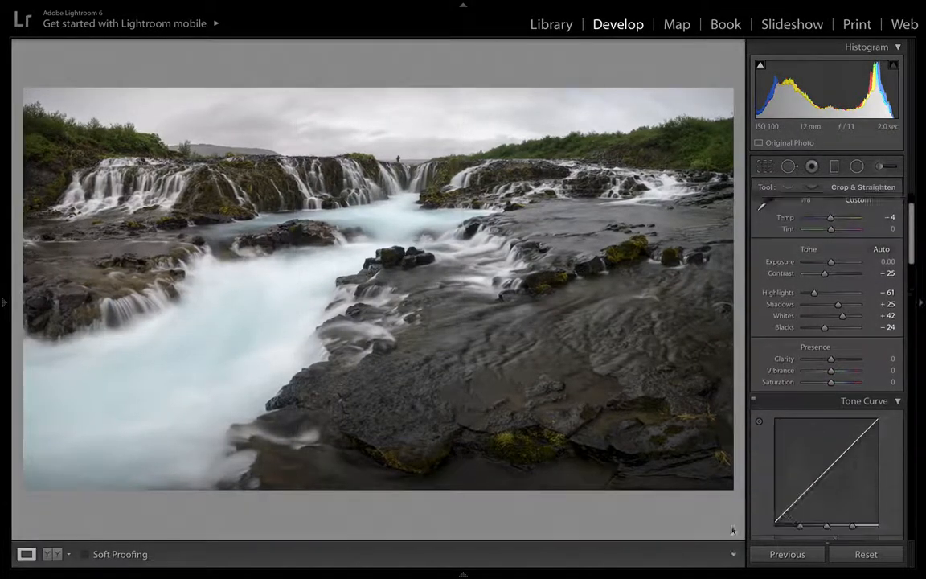
scroll(841, 298, down, 2)
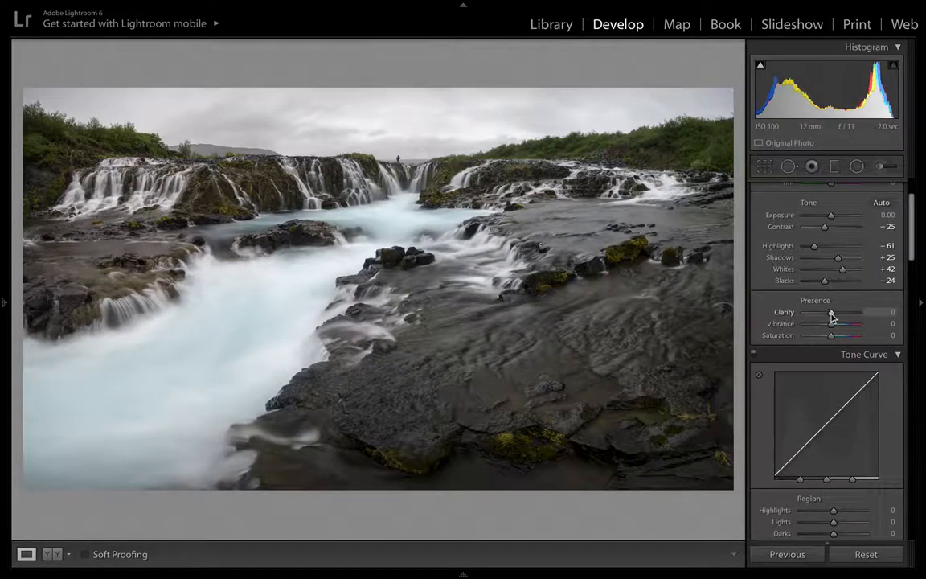
Step: Set Clarity to +15 and Vibrance to +61 in the panorama's presence adjustments
drag(832, 313, 837, 313)
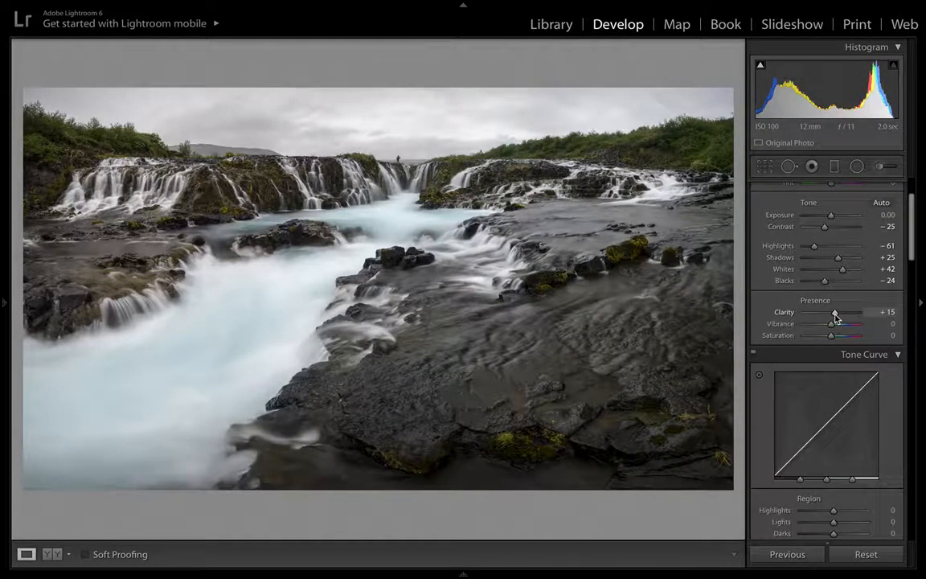
scroll(833, 315, down, 1)
drag(833, 304, 847, 304)
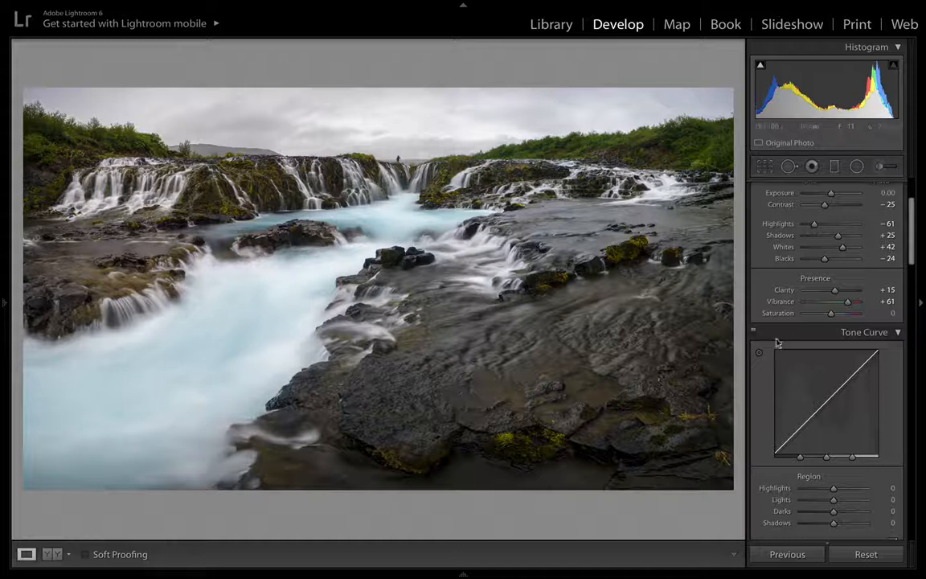
scroll(853, 292, down, 1)
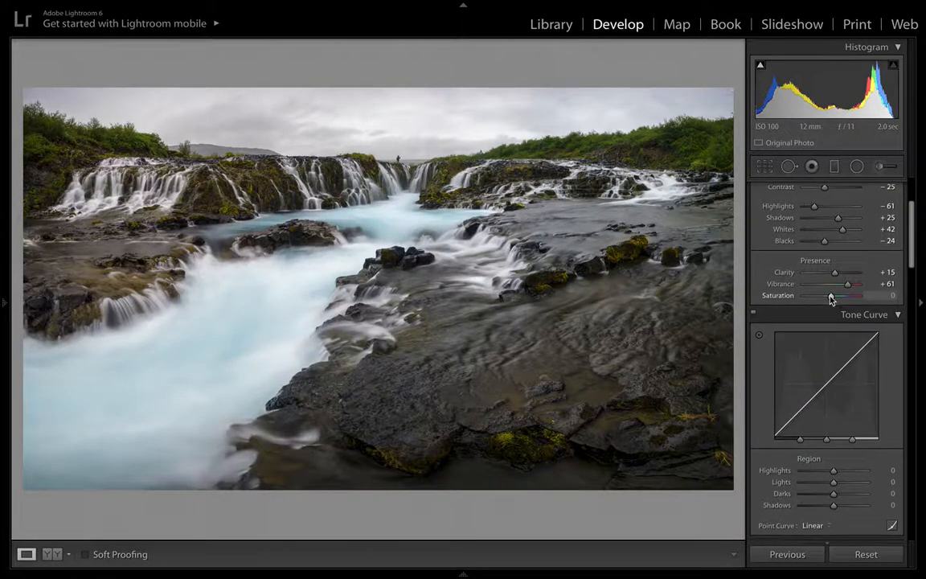
Step: Shape the tone curve with Highlights +15, Lights -5, Darks +11 and Shadows -5, and compare the image with and without it
scroll(832, 305, down, 6)
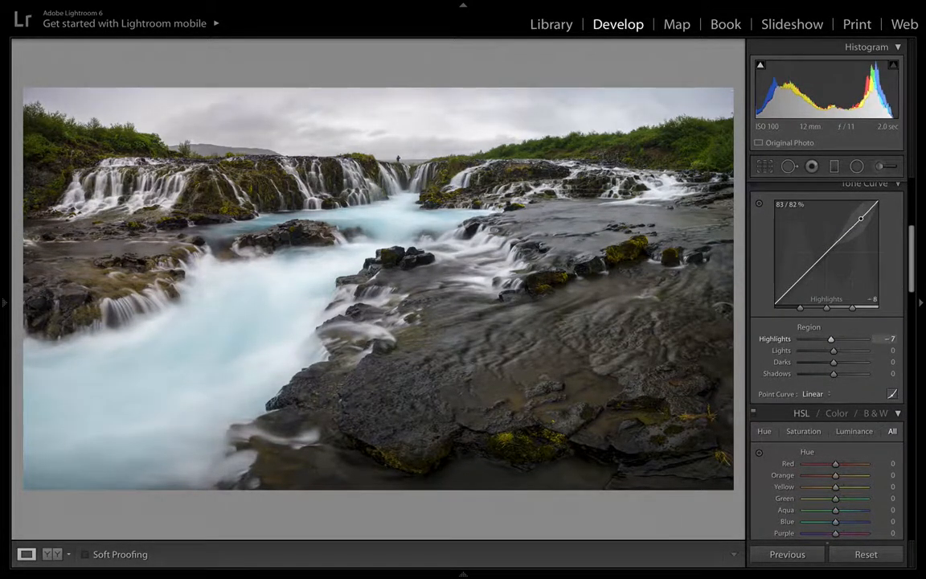
drag(861, 217, 861, 215)
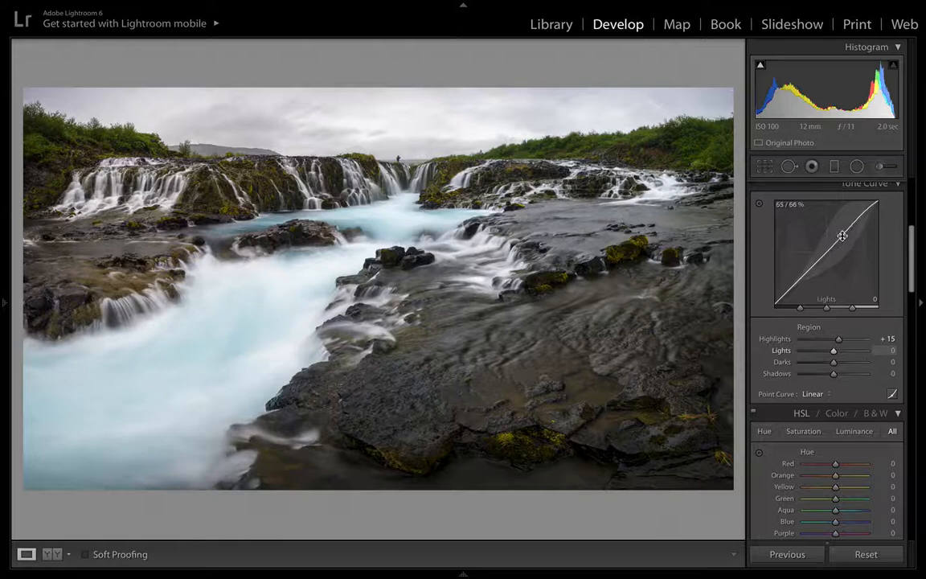
drag(841, 236, 842, 237)
drag(802, 279, 782, 299)
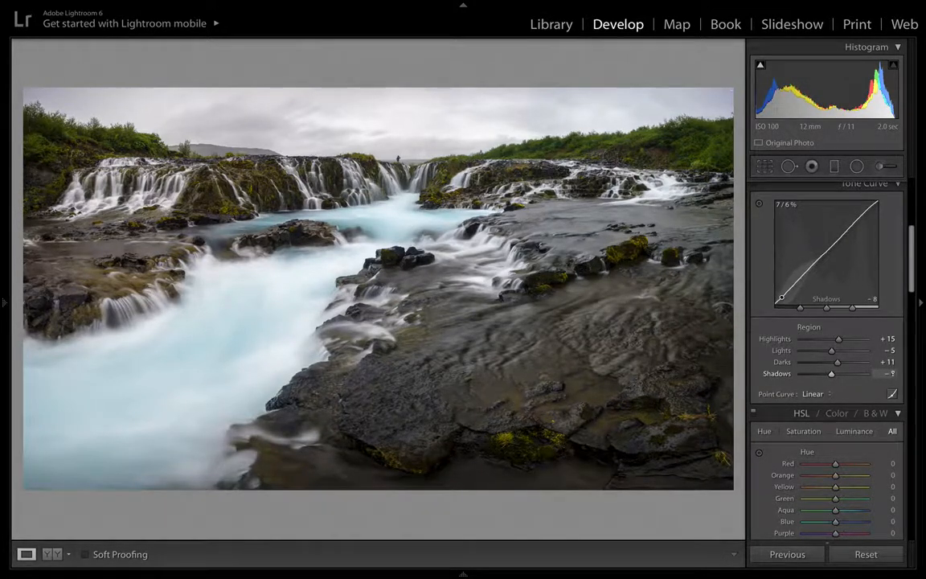
scroll(772, 274, up, 2)
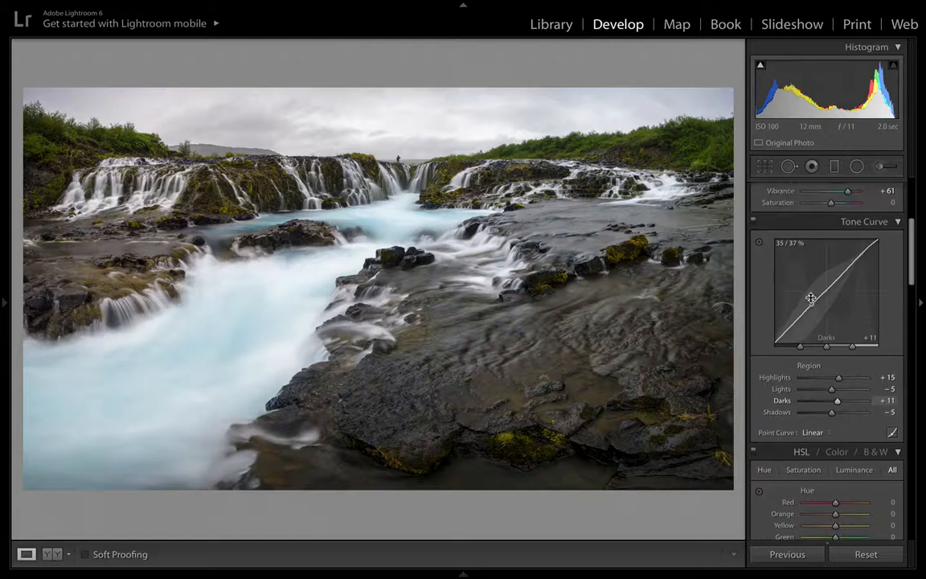
click(756, 224)
click(754, 222)
click(754, 222)
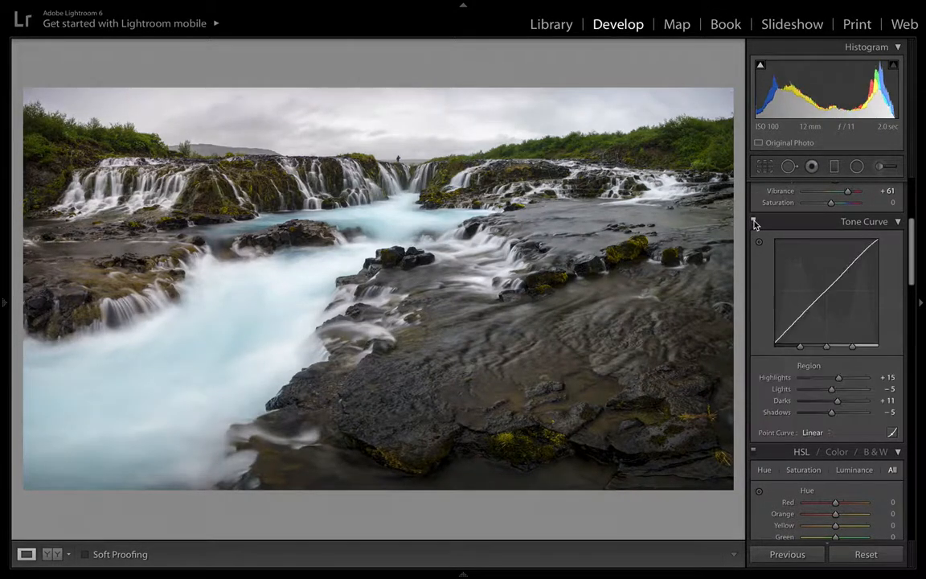
Step: Boost the water's colour by setting the HSL saturation of Aqua to +58 and Blue to +22
scroll(841, 375, down, 6)
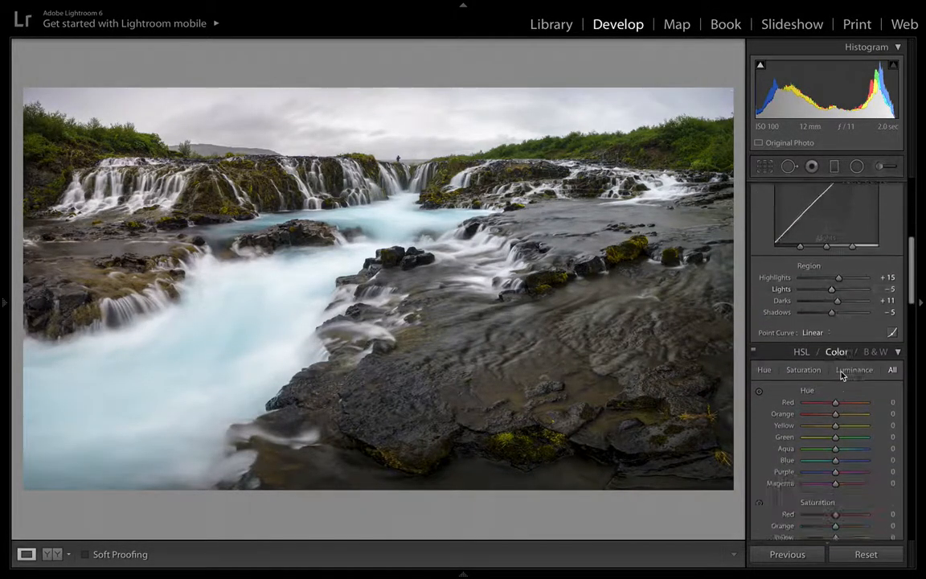
scroll(840, 375, down, 3)
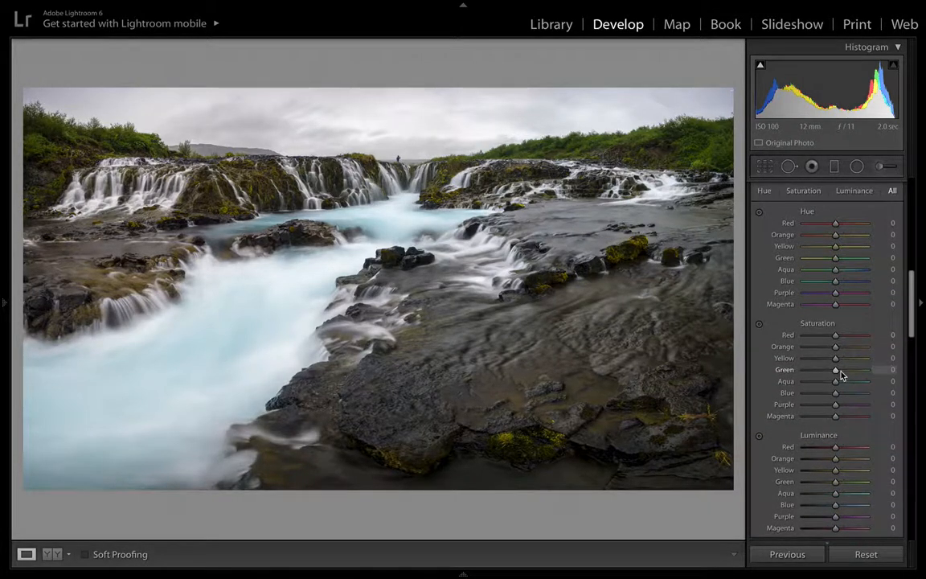
scroll(840, 375, down, 2)
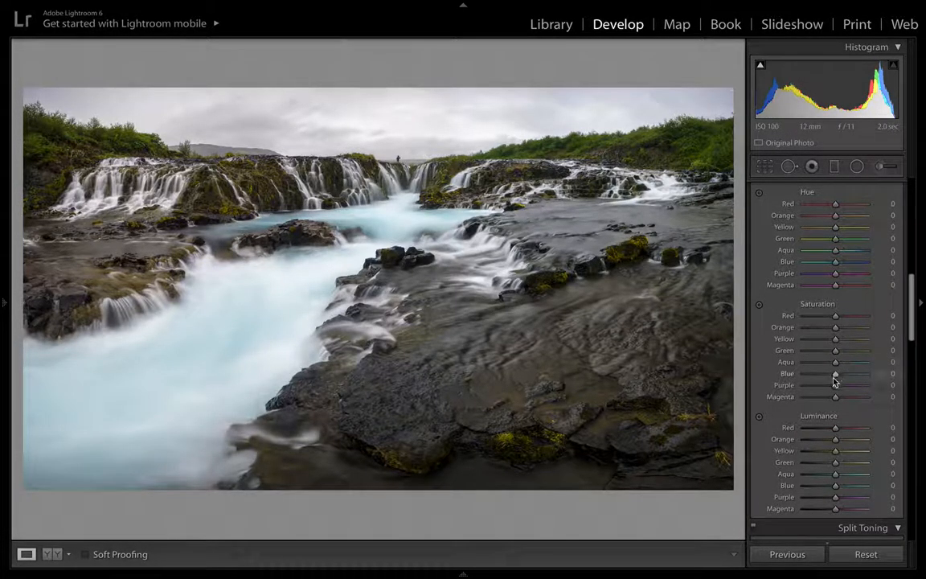
mouse_move(835, 375)
mouse_down()
mouse_move(879, 378)
mouse_move(784, 379)
mouse_move(902, 391)
mouse_move(835, 376)
mouse_up()
drag(907, 369, 843, 383)
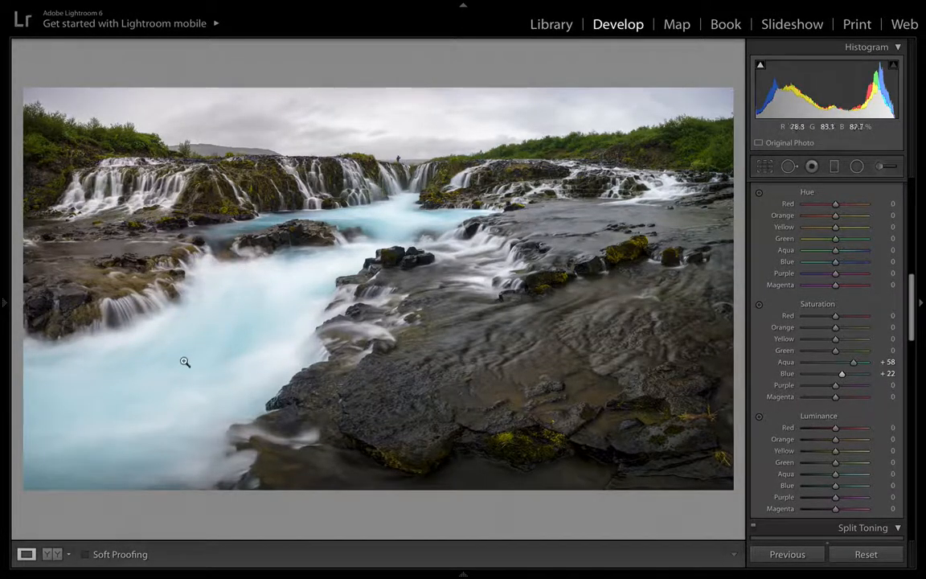
Step: Sharpen the panorama with Amount 77, Radius 1.2, Detail 66 and Masking 53, judging it at 1:1 on the waterfalls
scroll(833, 450, down, 3)
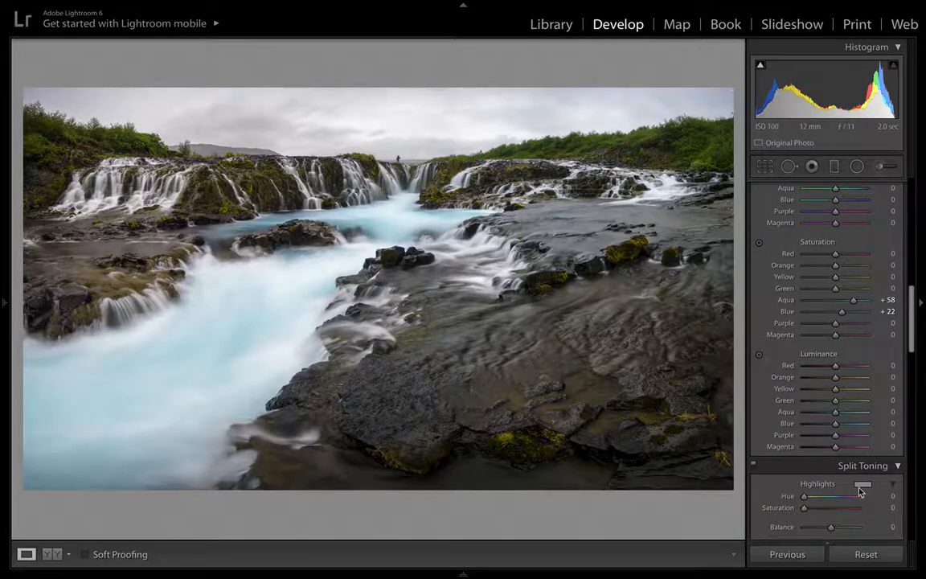
scroll(847, 357, down, 10)
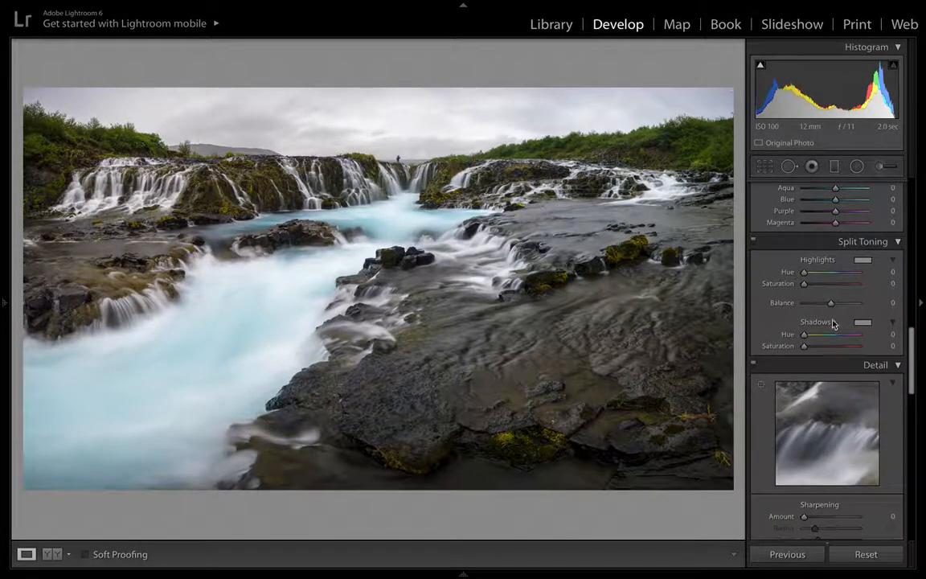
scroll(834, 323, down, 9)
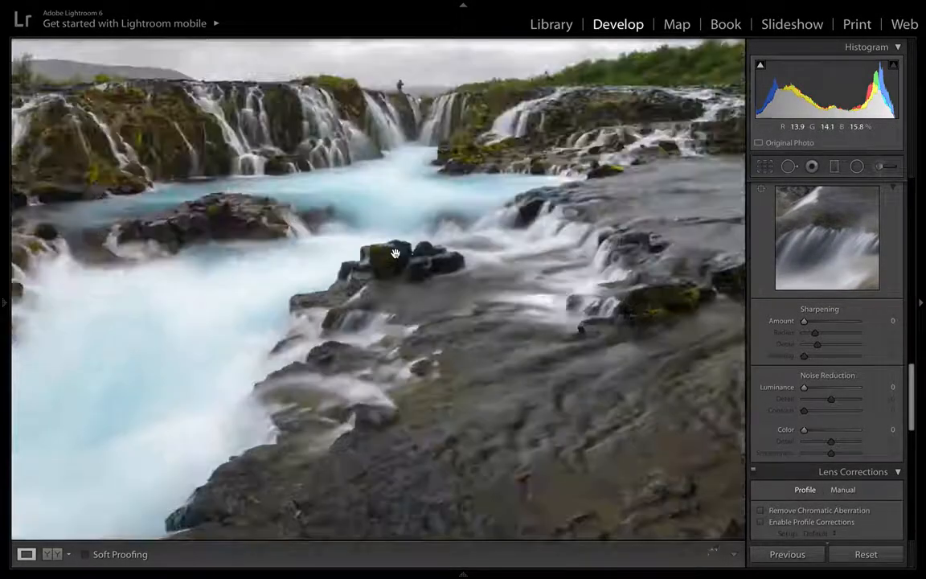
click(380, 256)
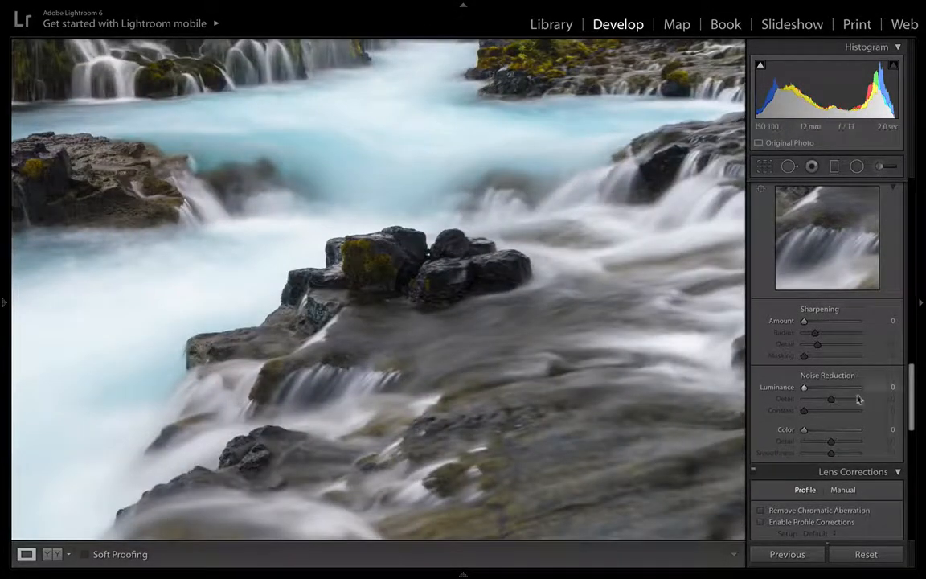
drag(457, 292, 401, 381)
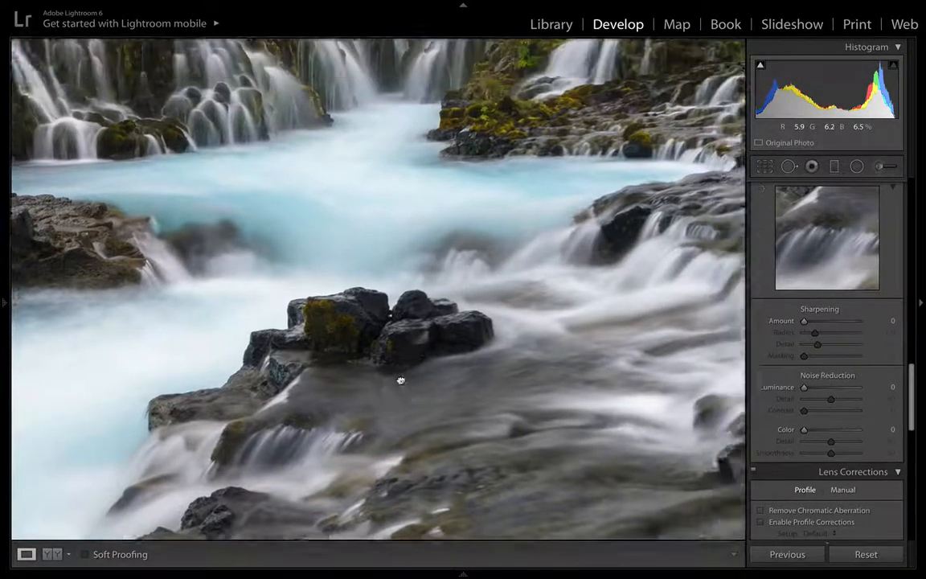
click(401, 380)
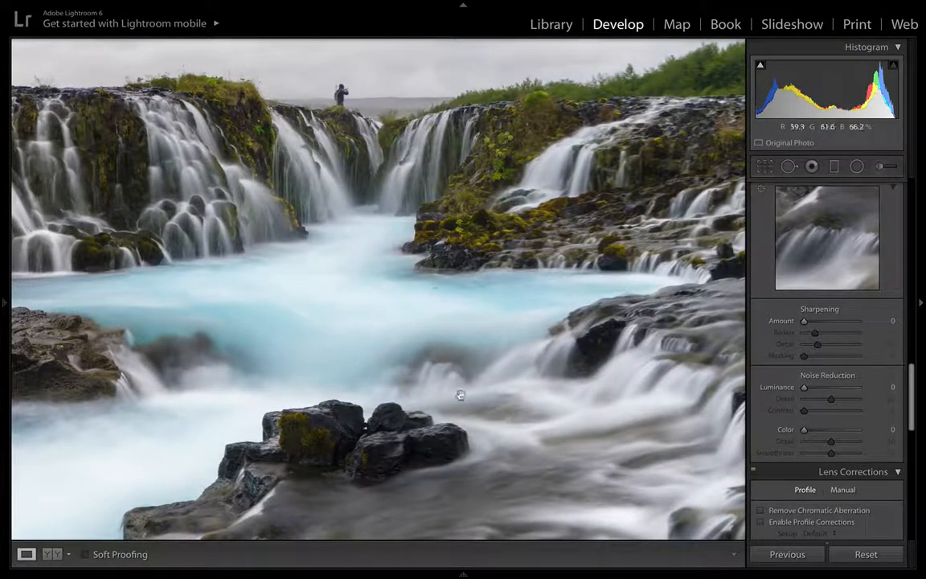
click(2, 289)
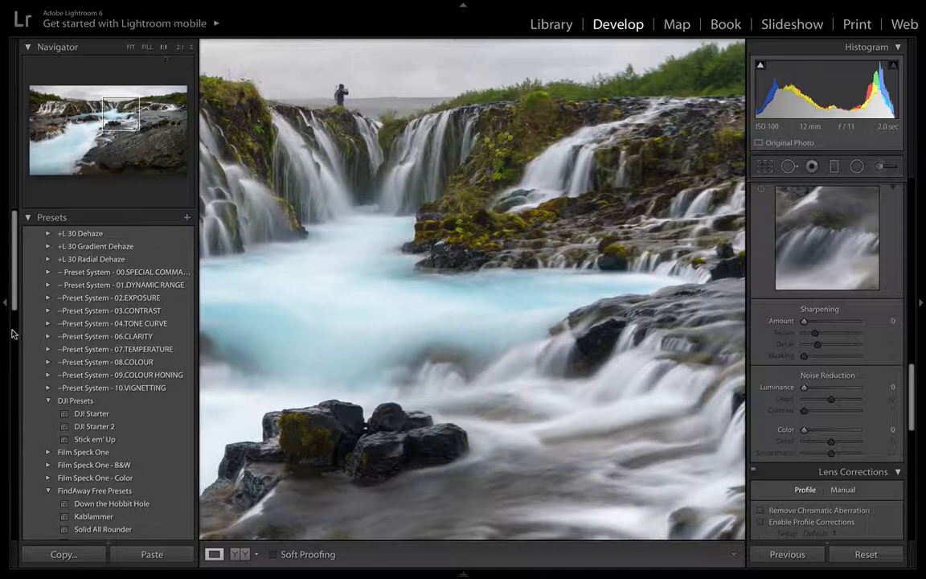
click(4, 306)
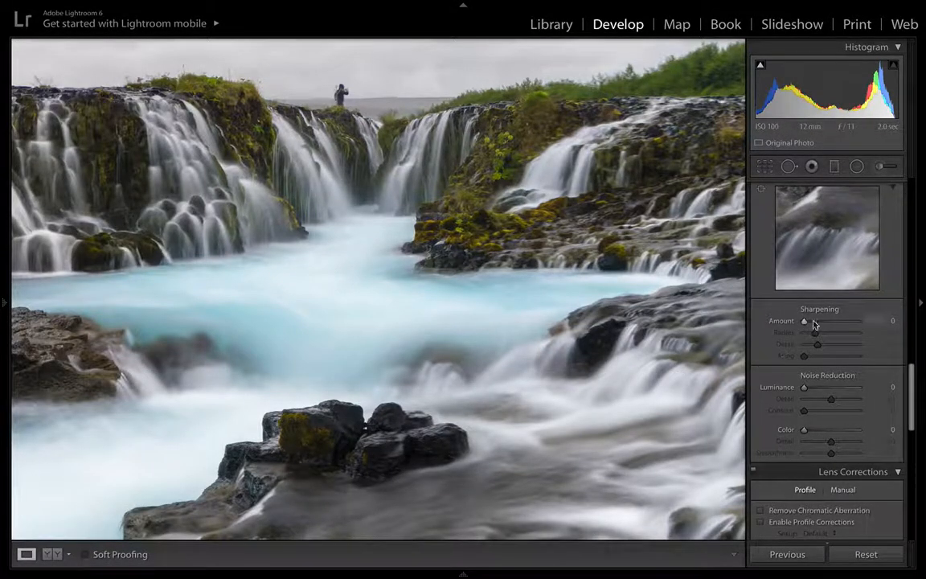
drag(804, 322, 832, 321)
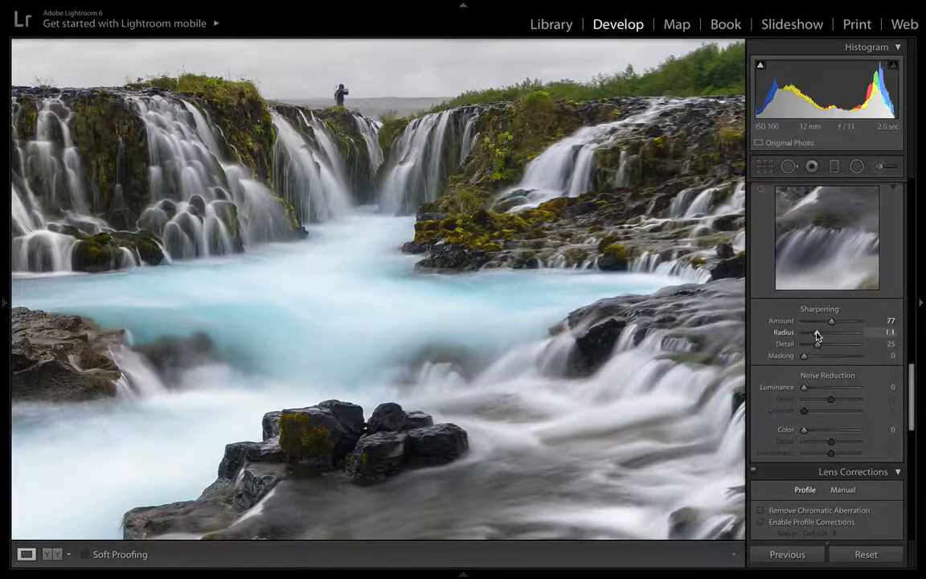
alt+click(817, 336)
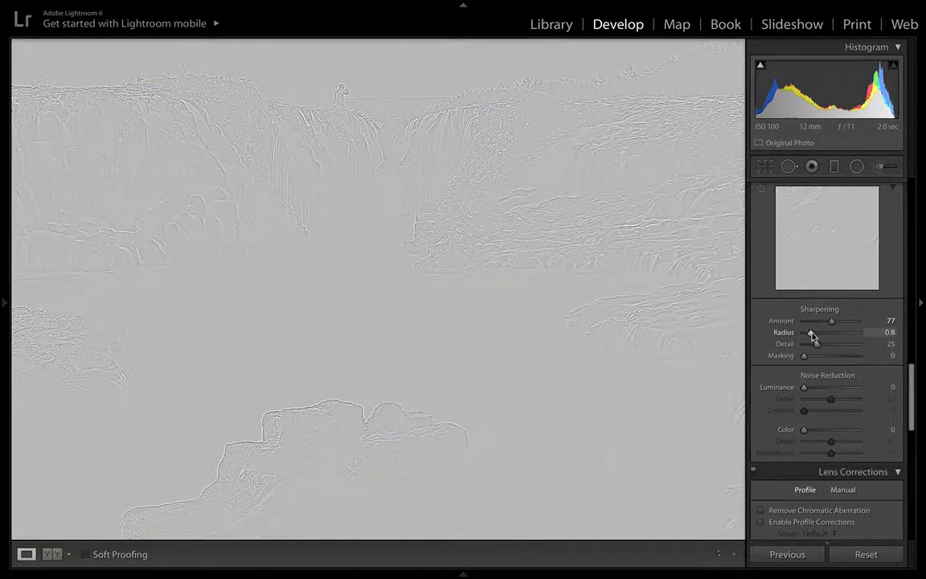
drag(814, 339, 843, 352)
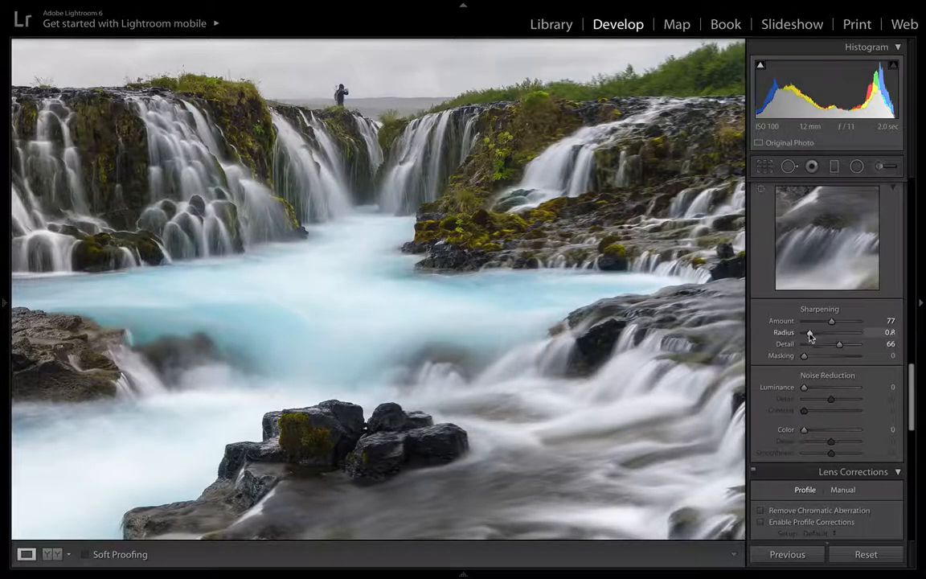
drag(811, 337, 833, 345)
Step: Set luminance noise reduction to 21 and turn on chromatic aberration removal, viewing the whole panorama
scroll(822, 334, down, 1)
click(635, 377)
scroll(812, 354, down, 1)
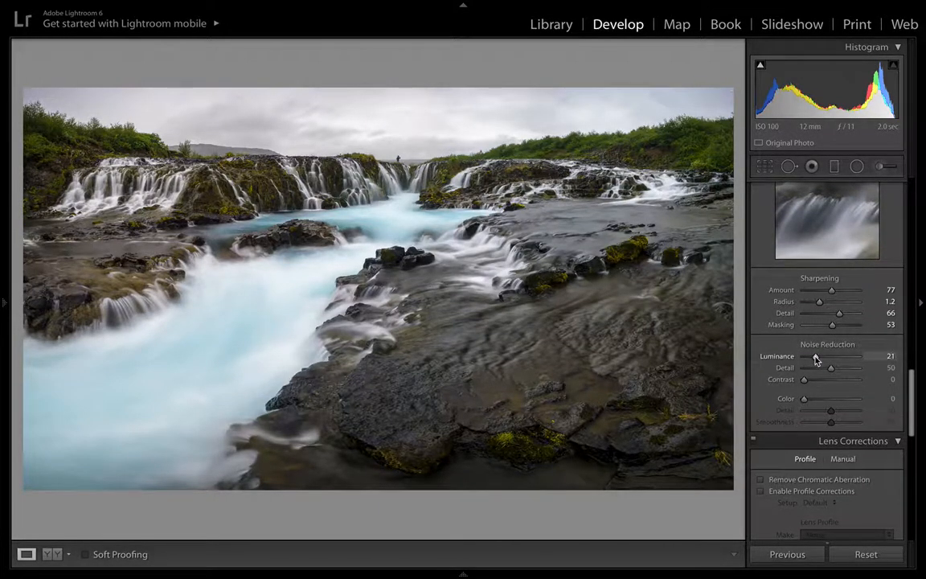
scroll(816, 360, down, 5)
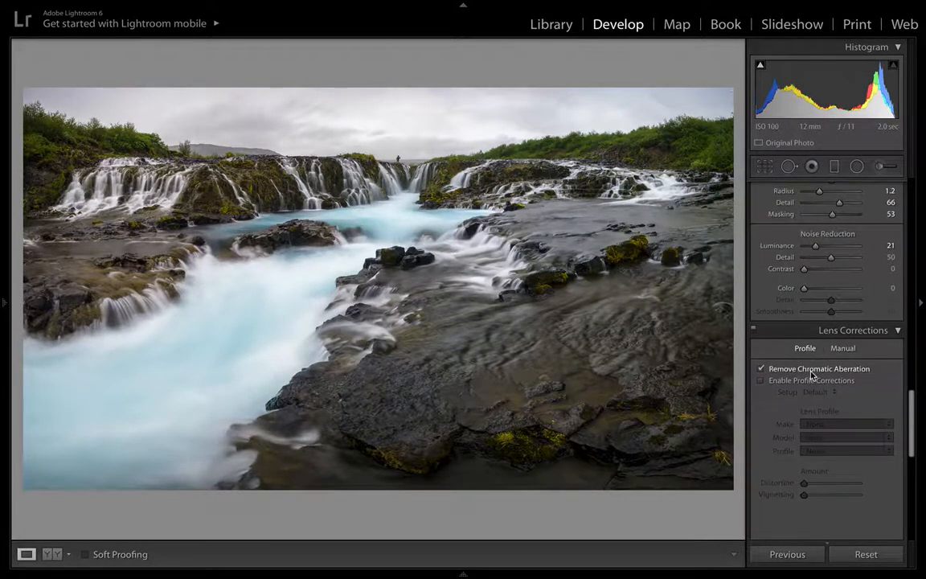
scroll(812, 374, down, 3)
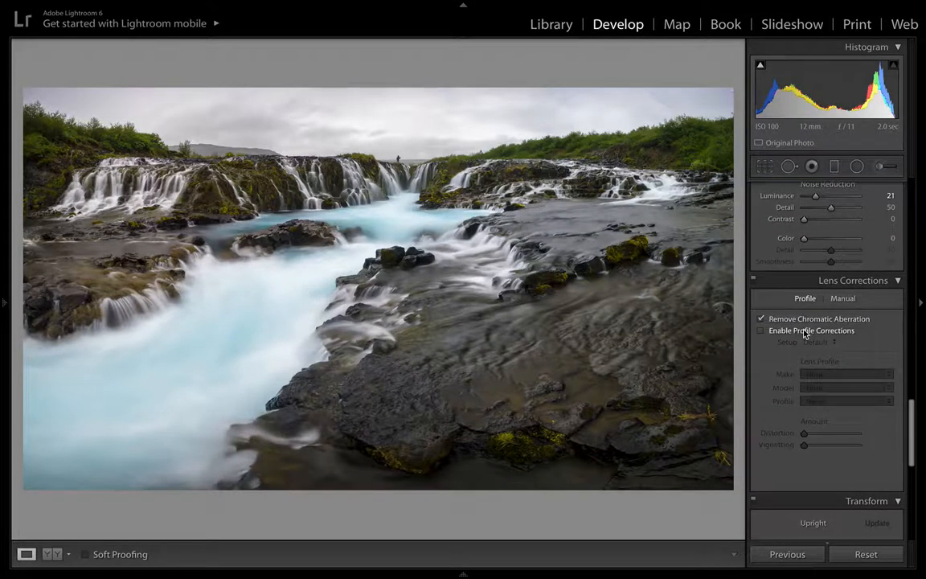
Step: Add a Highlight Priority post-crop vignette with an Amount of -24
scroll(874, 439, down, 5)
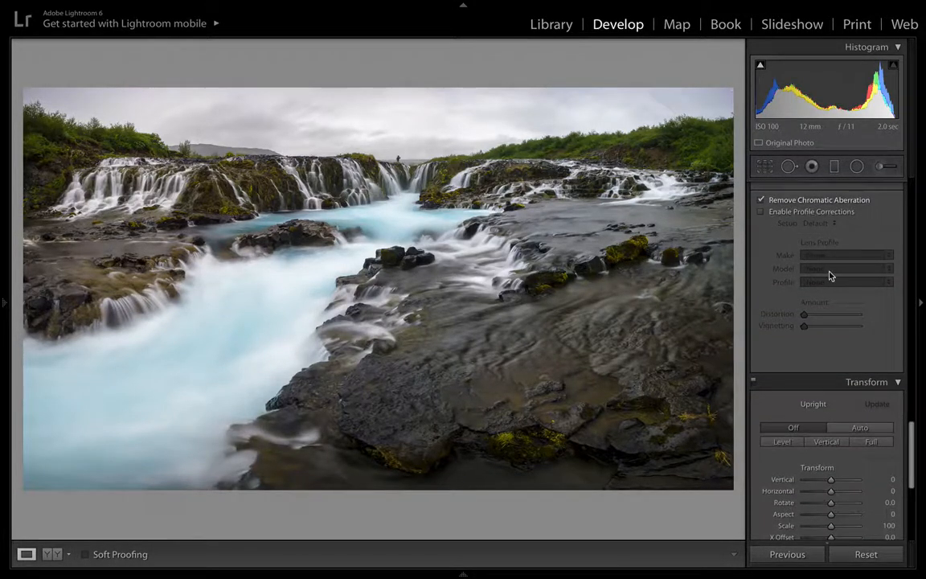
scroll(831, 275, down, 4)
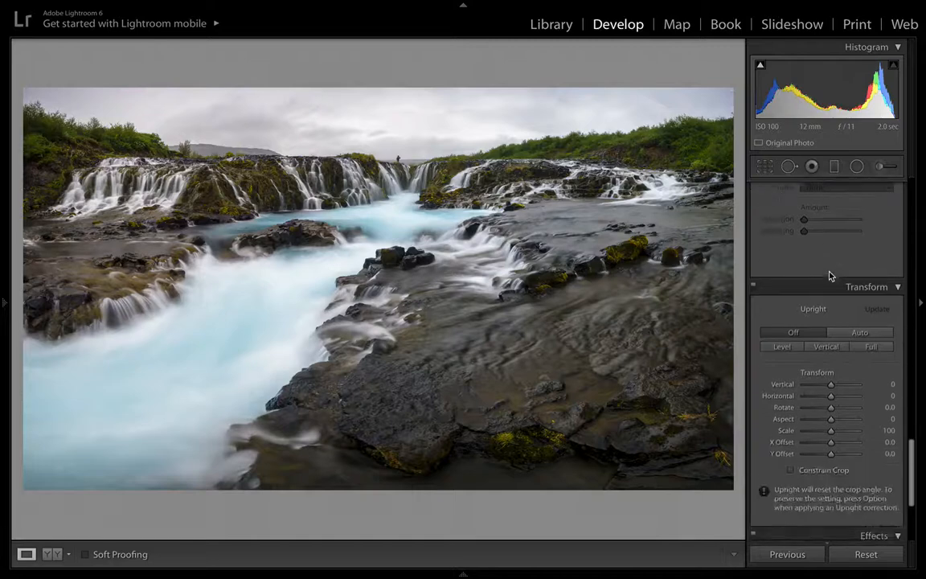
scroll(831, 276, down, 7)
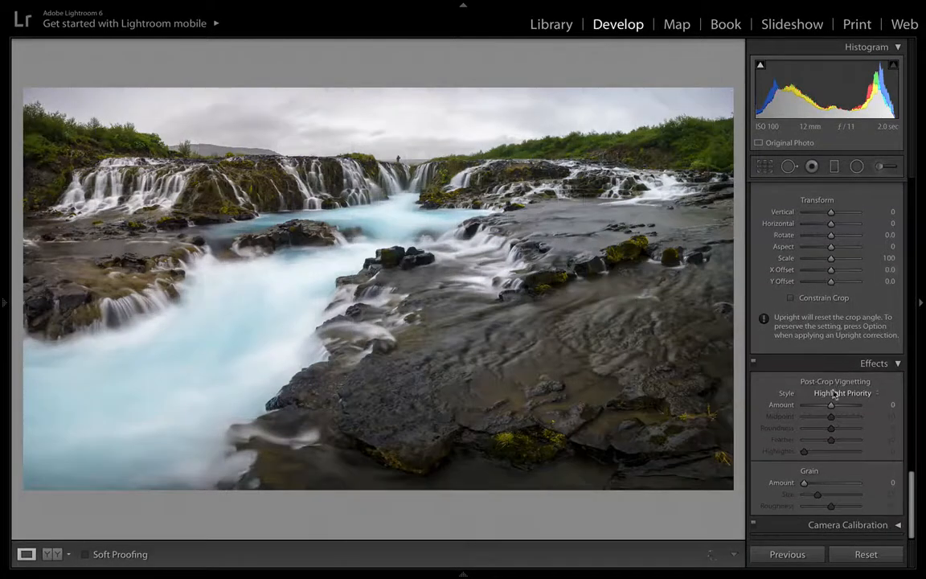
drag(832, 406, 823, 406)
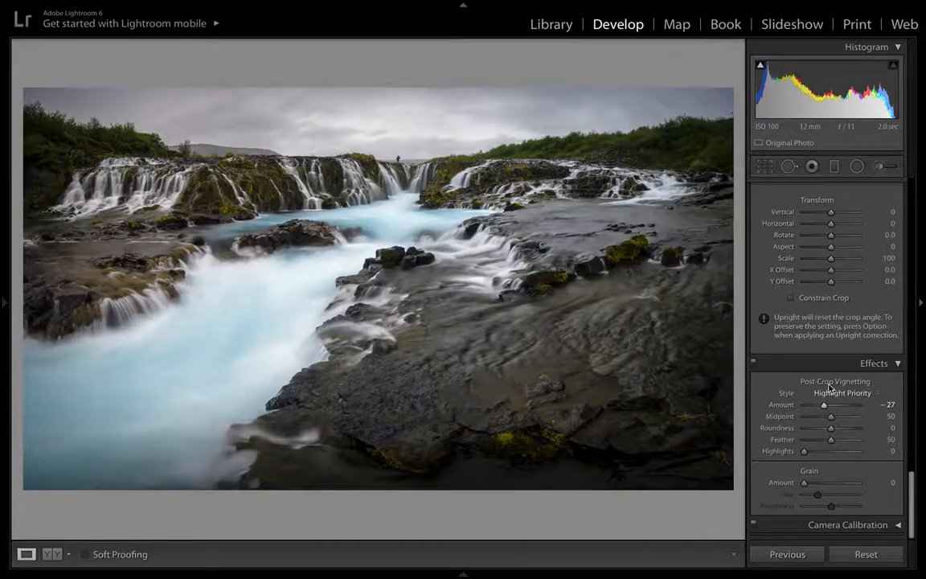
drag(824, 408, 825, 407)
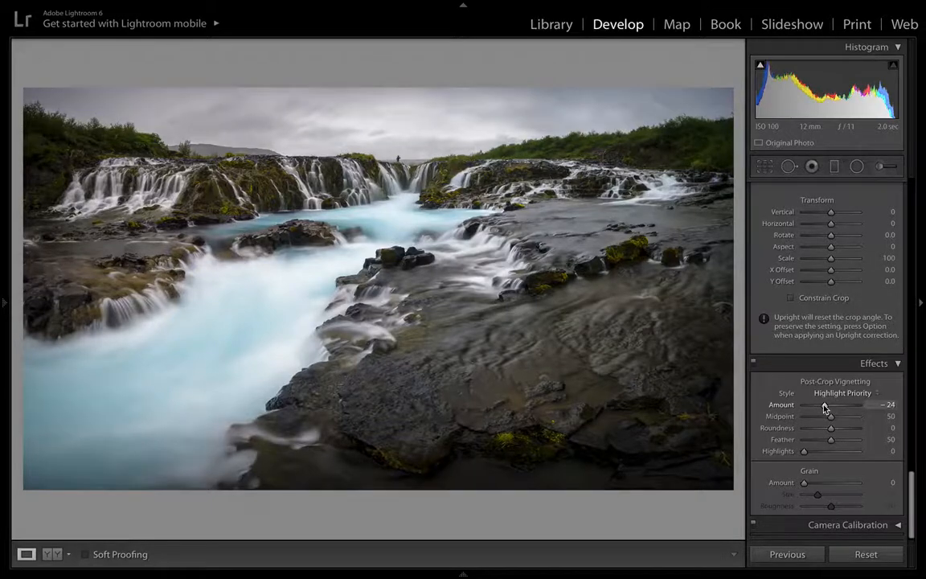
Step: Apply a graduated filter with the Darken Bottom preset from the photo's bottom edge up to the middle of the foreground rocks
click(835, 166)
click(822, 206)
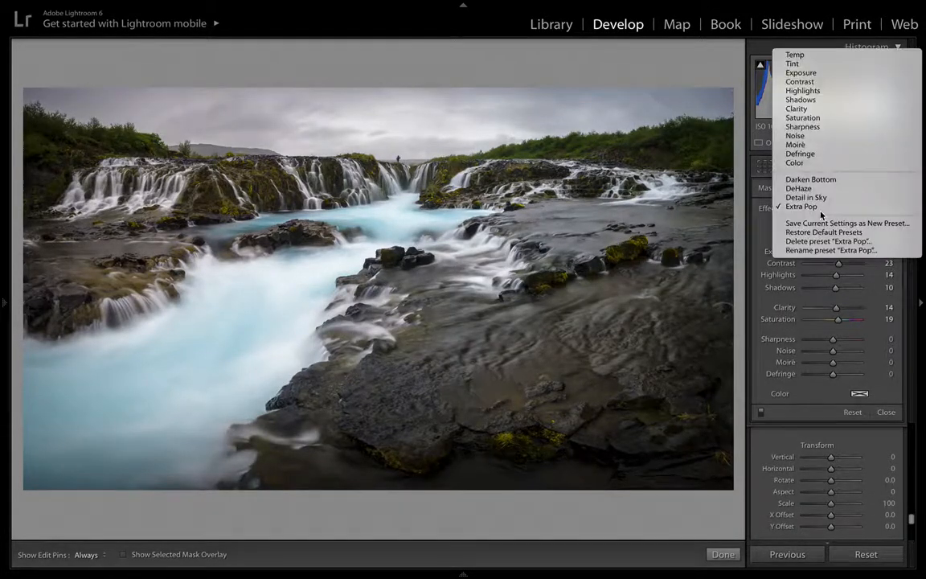
click(811, 179)
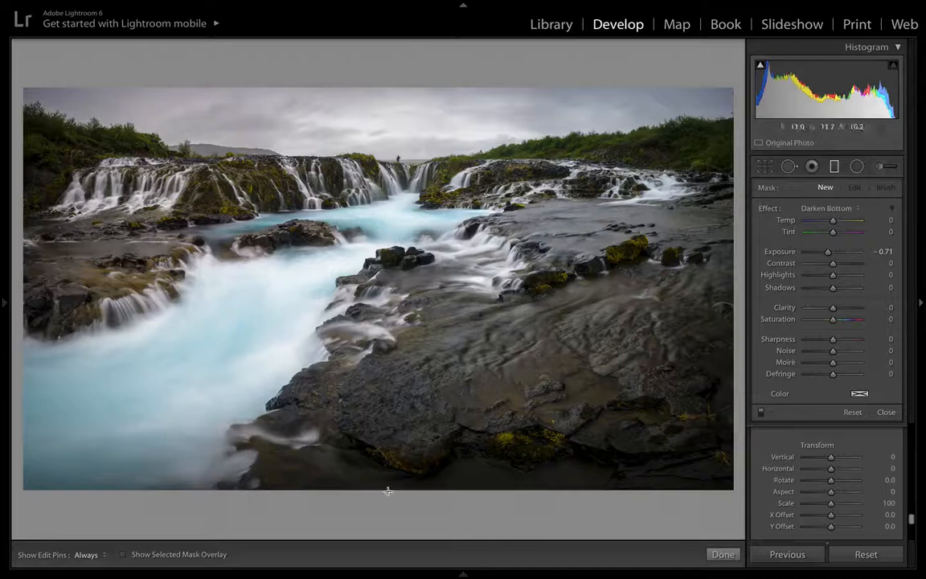
drag(388, 487, 391, 336)
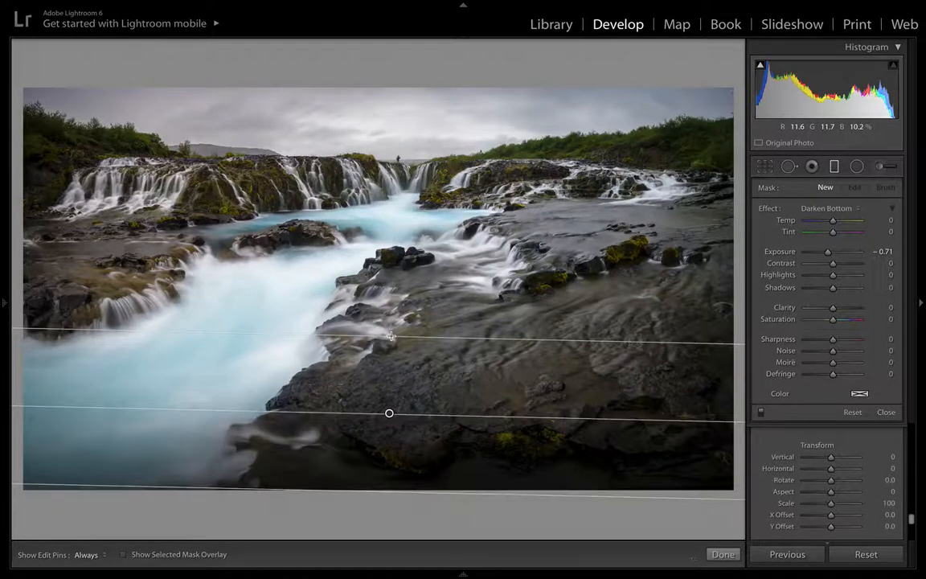
click(723, 554)
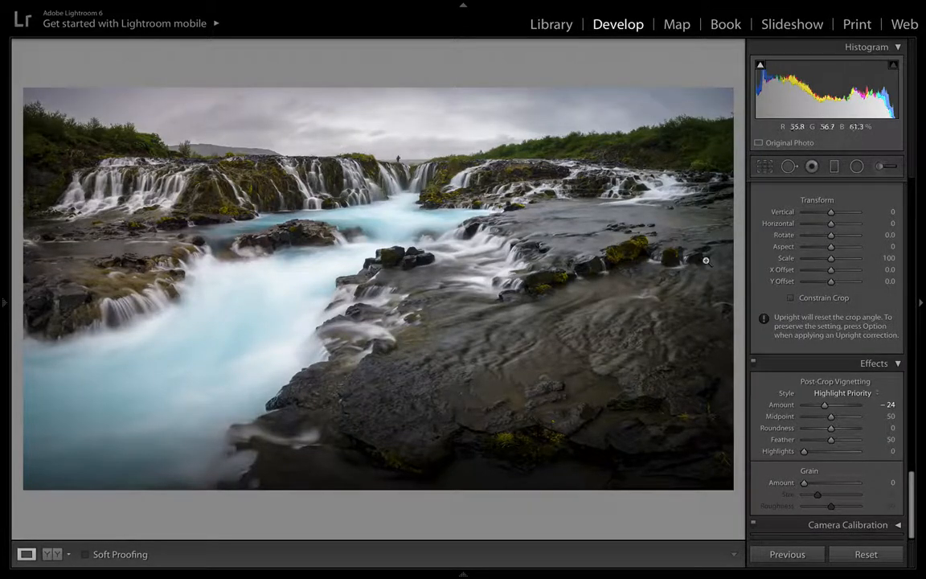
Step: Paint the turquoise river in the foreground with an adjustment brush whose effects are reset except for Saturation 35
click(881, 166)
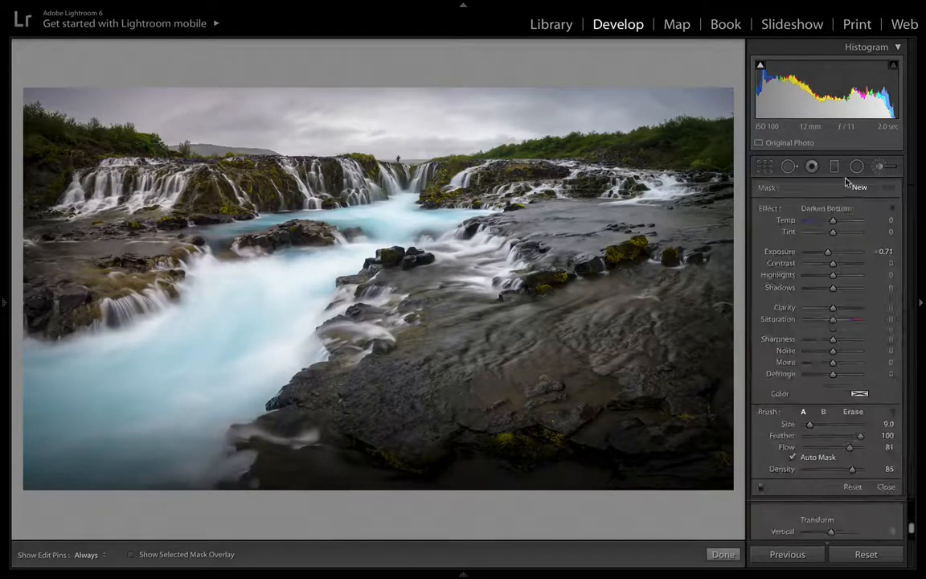
double_click(772, 210)
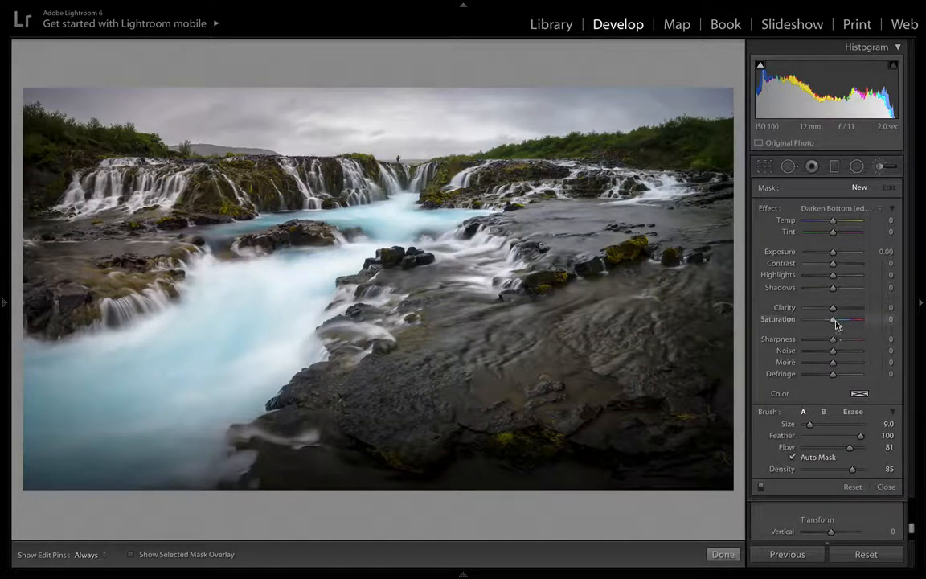
drag(837, 324, 844, 325)
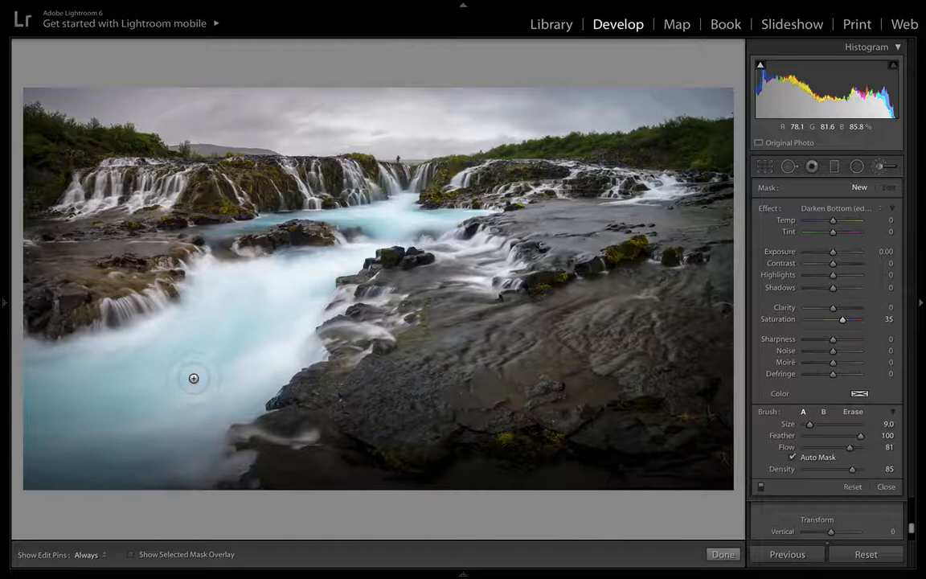
key(h)
key(h)
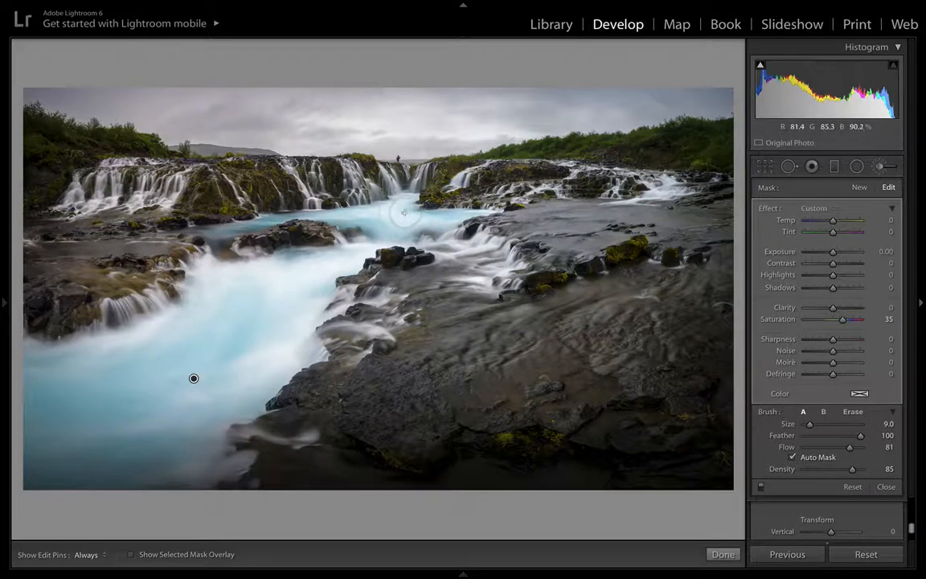
Step: Extend the saturation brushing over the upper river with a brush size of 5.0, finish it and compare the photo before and after
key(bracketleft)
key(bracketleft)
key(bracketleft)
key(h)
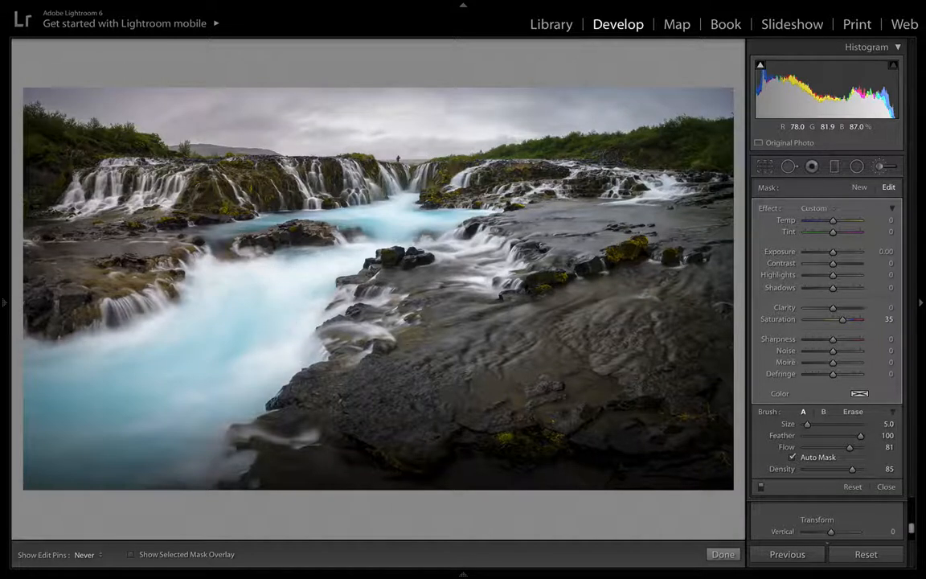
key(h)
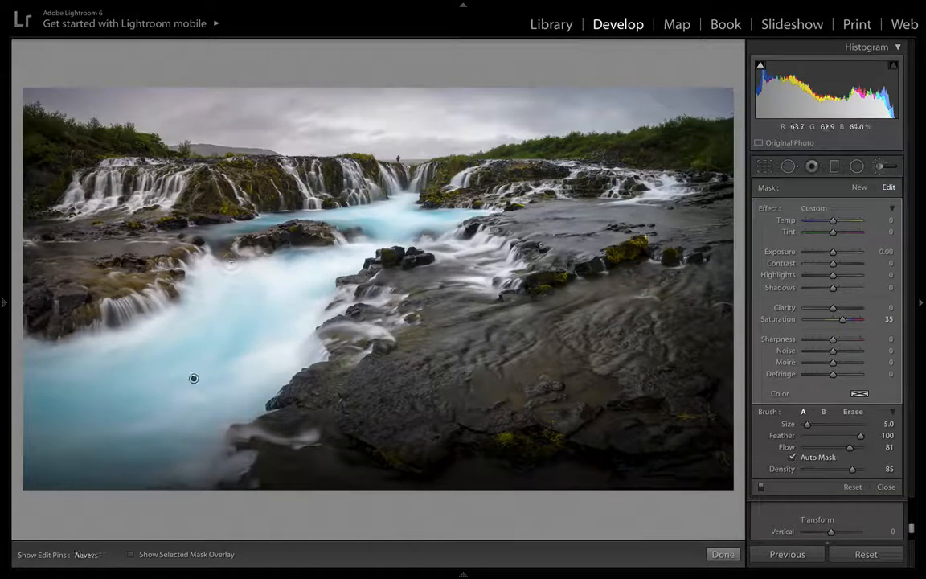
click(724, 555)
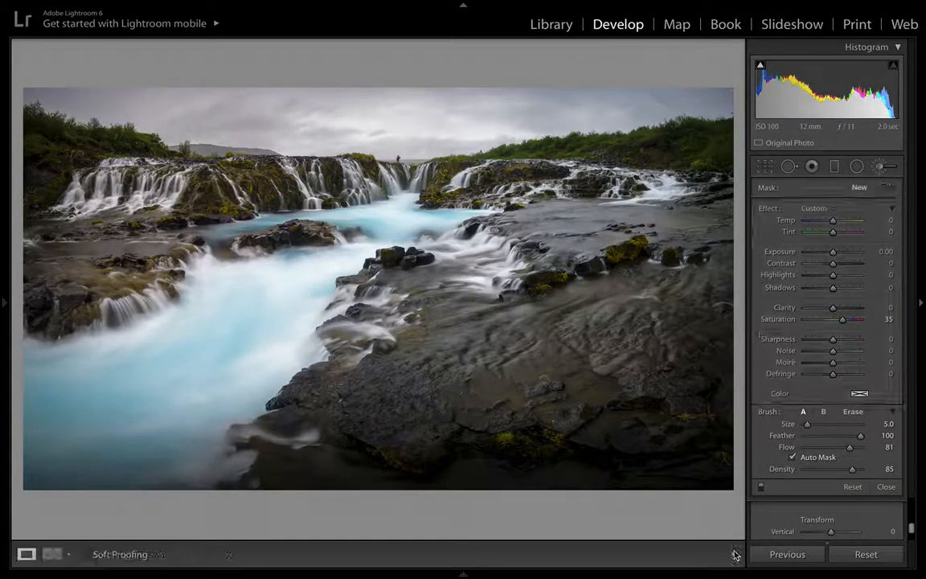
key(y)
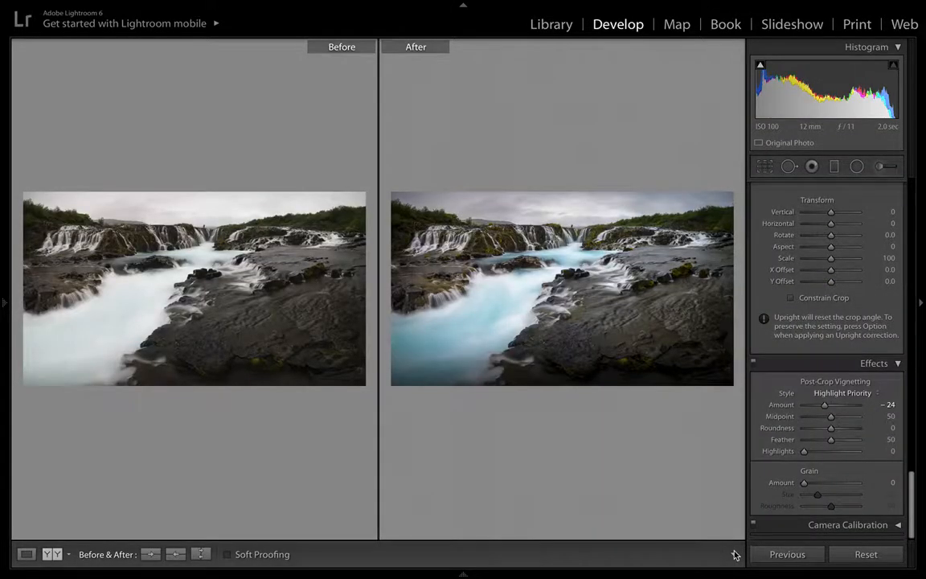
key(y)
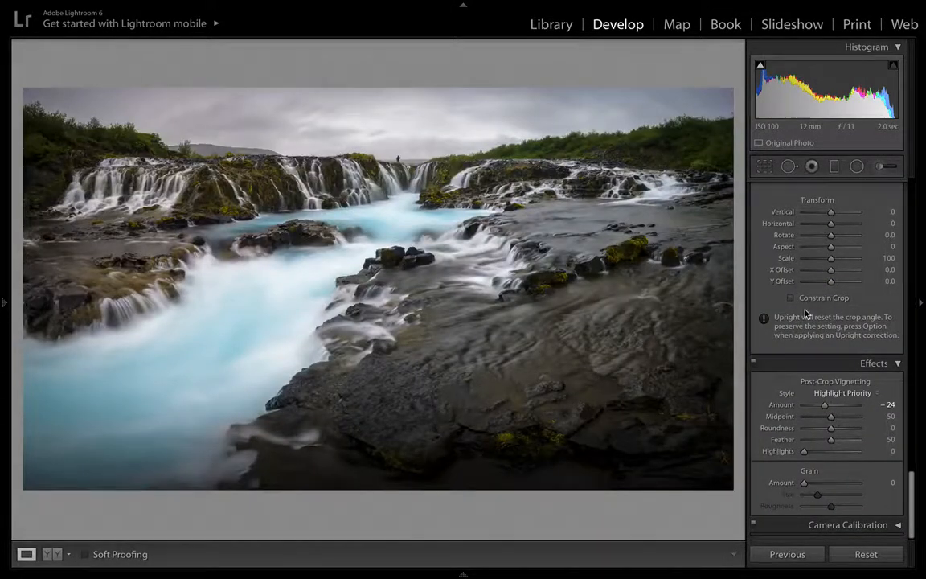
Step: Raise the HSL saturation of Green to +37, Yellow to +42 and Orange to +20, and compare with the HSL adjustments off
scroll(807, 313, up, 2)
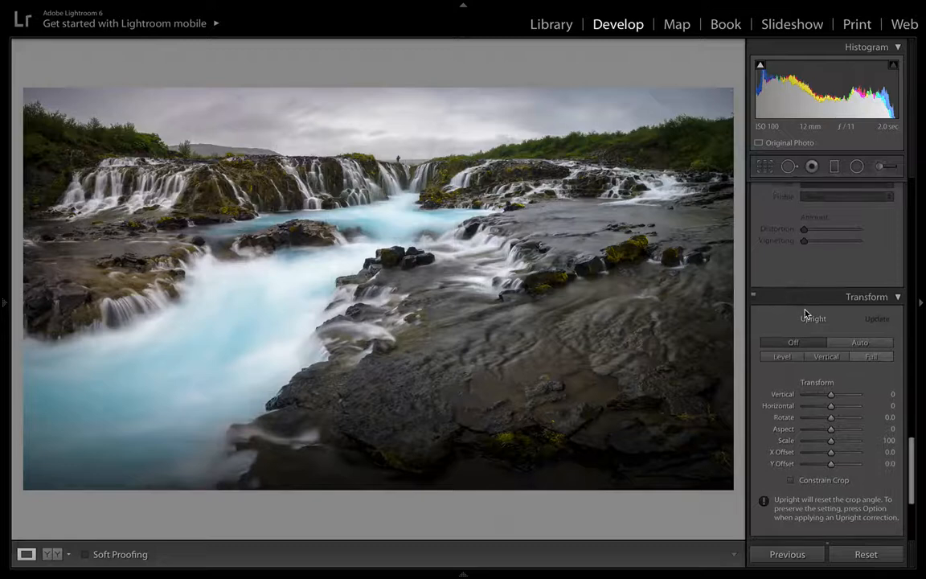
scroll(807, 314, down, 5)
scroll(807, 314, up, 15)
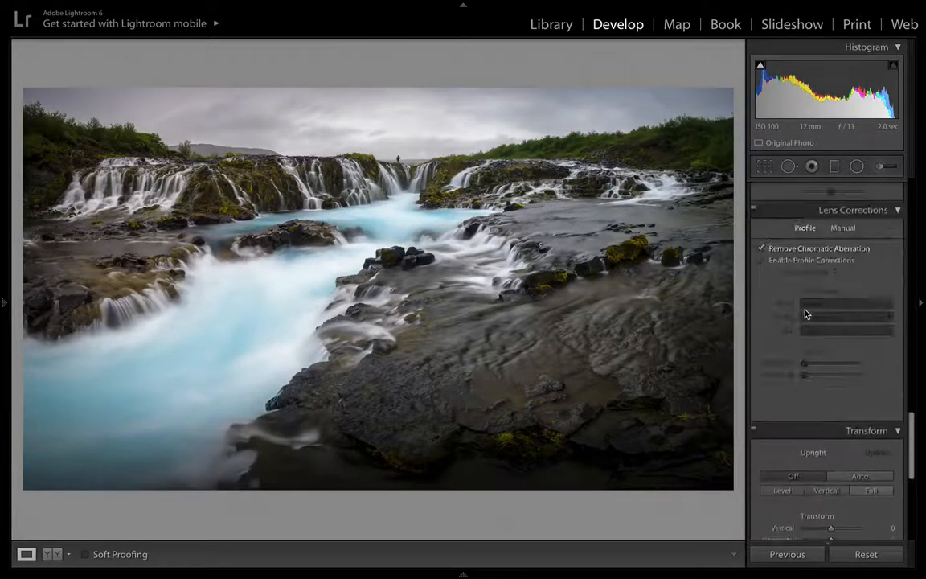
scroll(805, 310, down, 1)
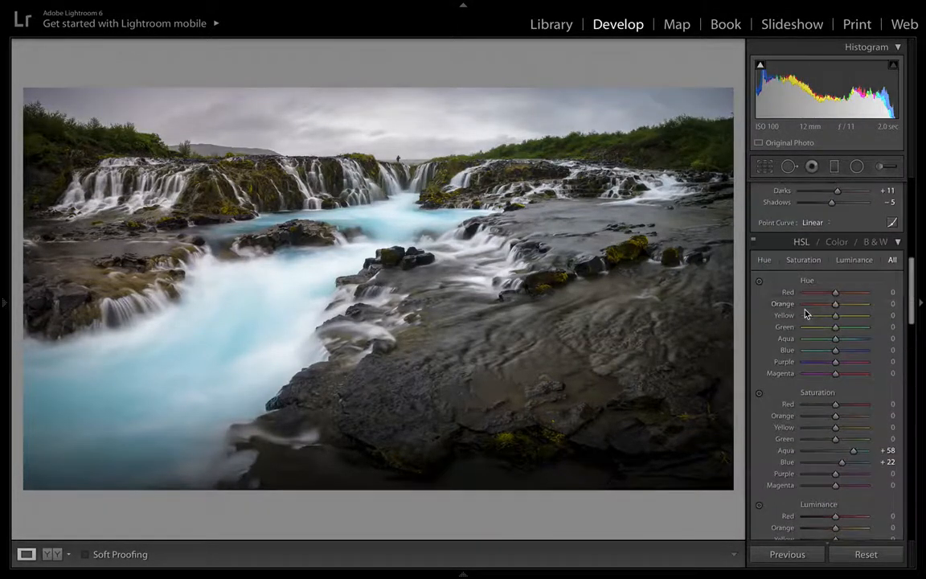
drag(836, 439, 847, 441)
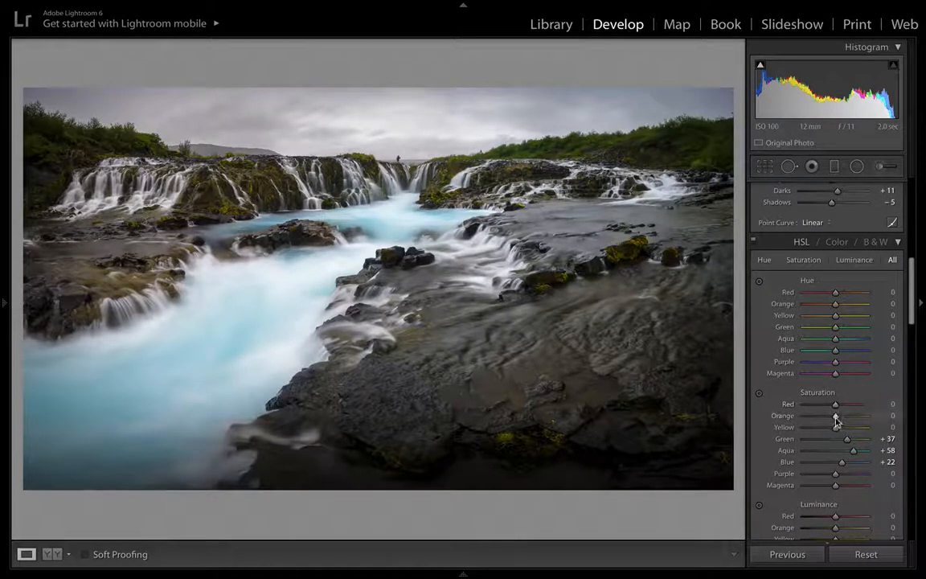
mouse_move(836, 428)
mouse_down()
mouse_move(888, 442)
mouse_move(848, 438)
mouse_move(902, 434)
mouse_move(842, 430)
mouse_up()
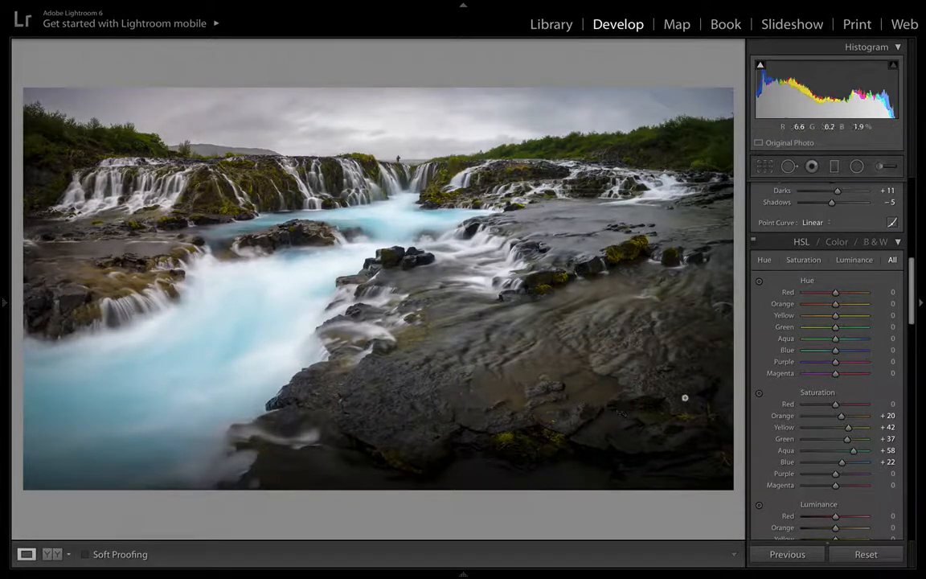
click(754, 243)
click(754, 243)
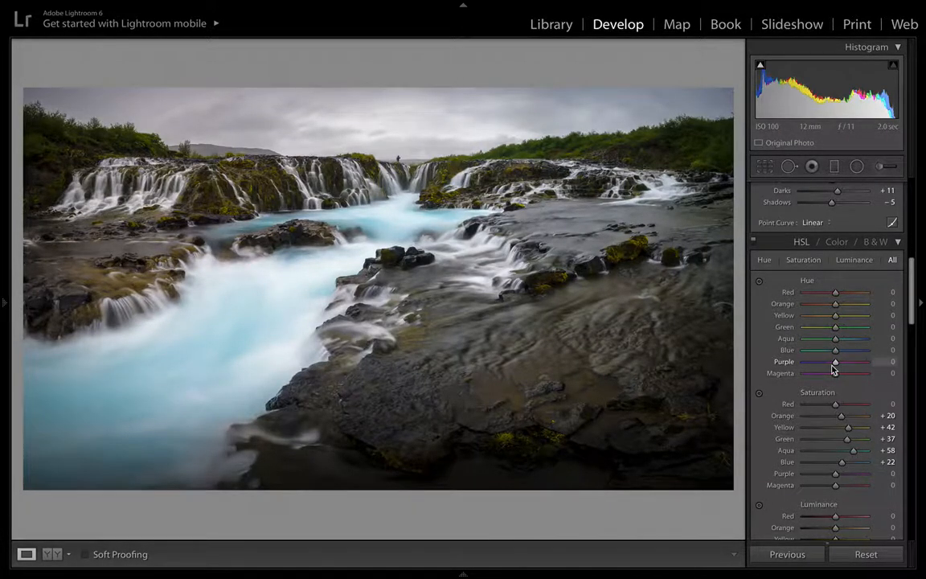
Step: Add a radial filter with the Extra Pop preset around the central waterfall and the pool below it
scroll(861, 322, up, 8)
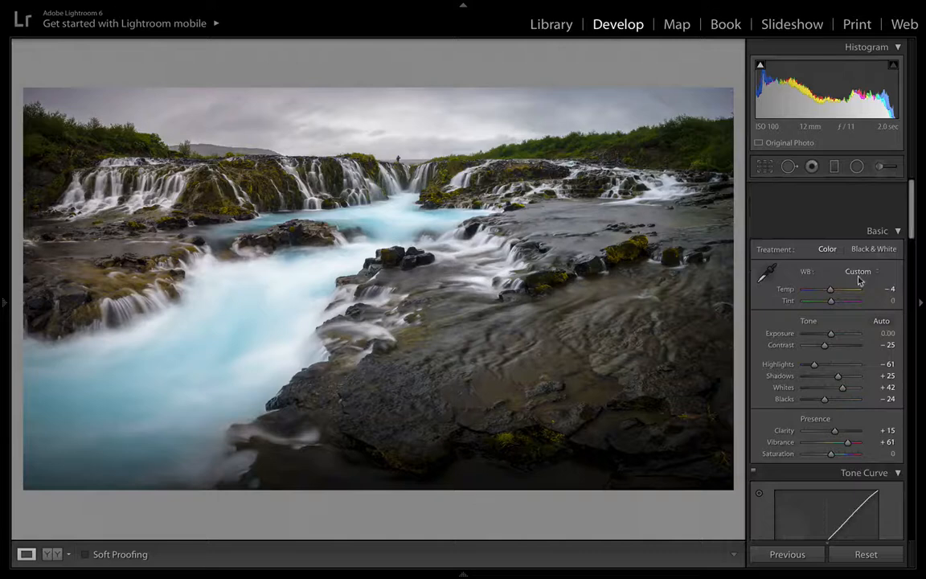
click(858, 166)
click(824, 207)
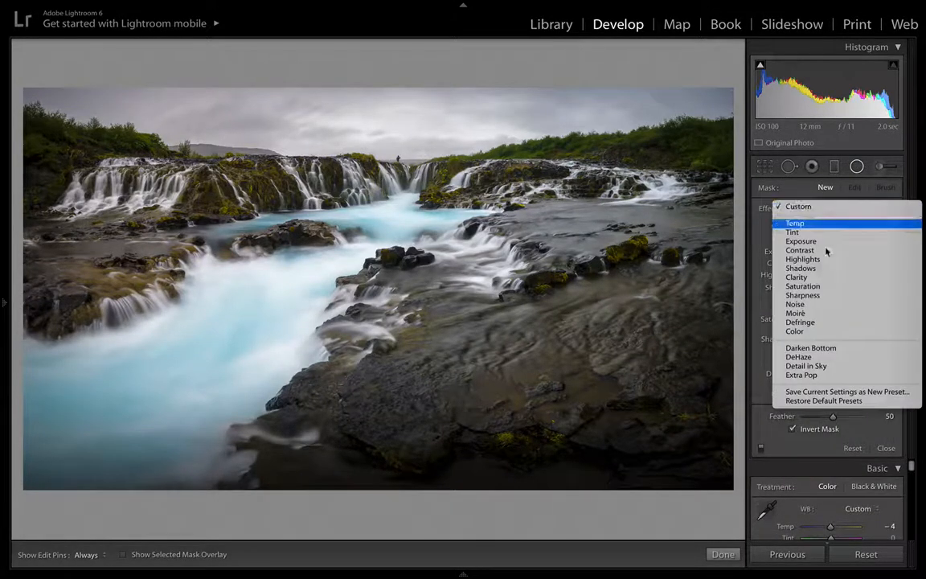
click(845, 375)
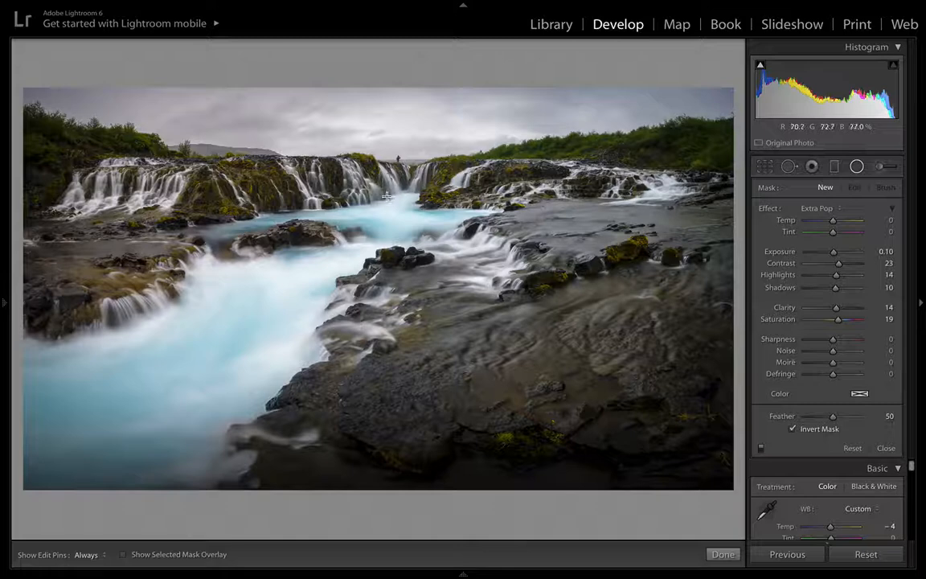
drag(389, 197, 562, 291)
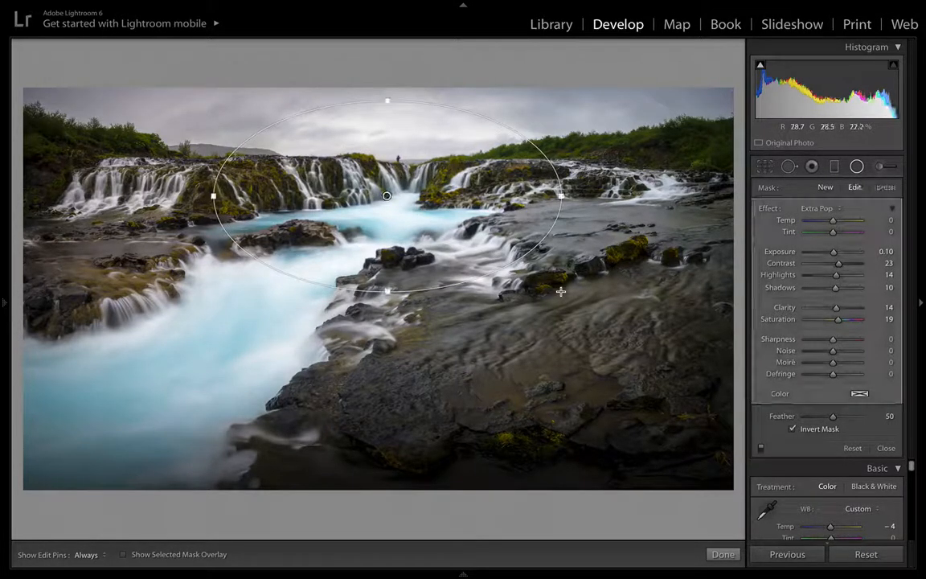
click(723, 554)
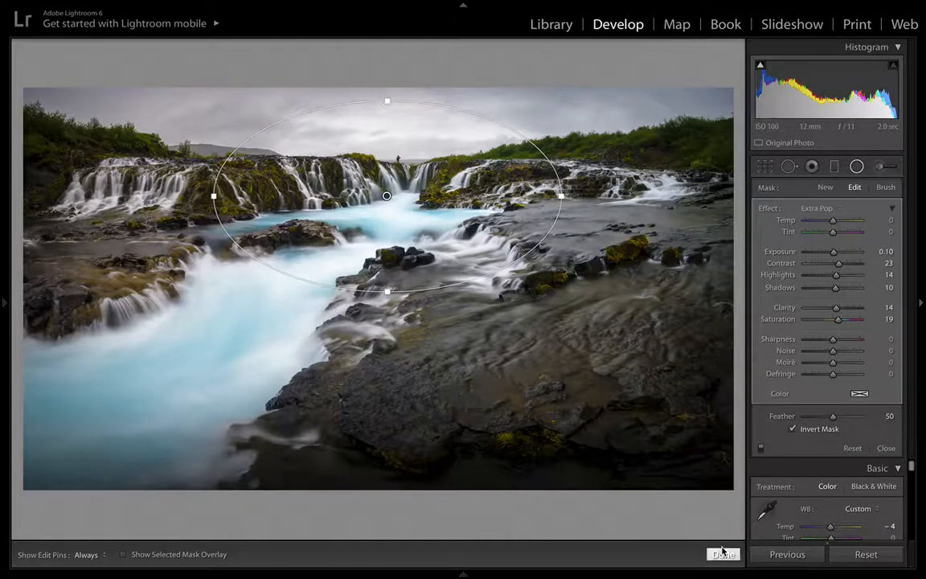
Step: Add a second, larger radial filter centred on the river, covering the waterfalls and middle rocks, and reset its effect values
click(857, 166)
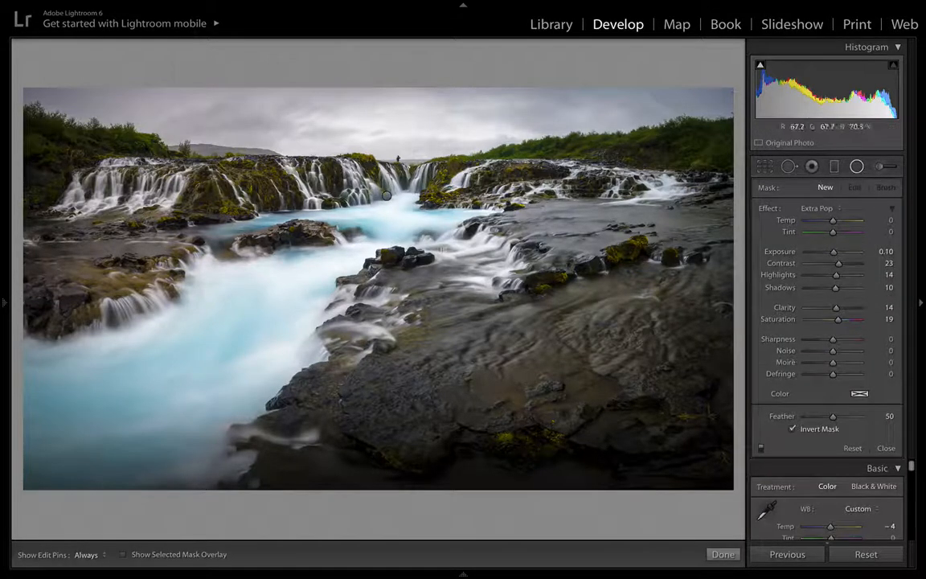
drag(372, 232, 669, 388)
drag(373, 230, 354, 239)
double_click(774, 213)
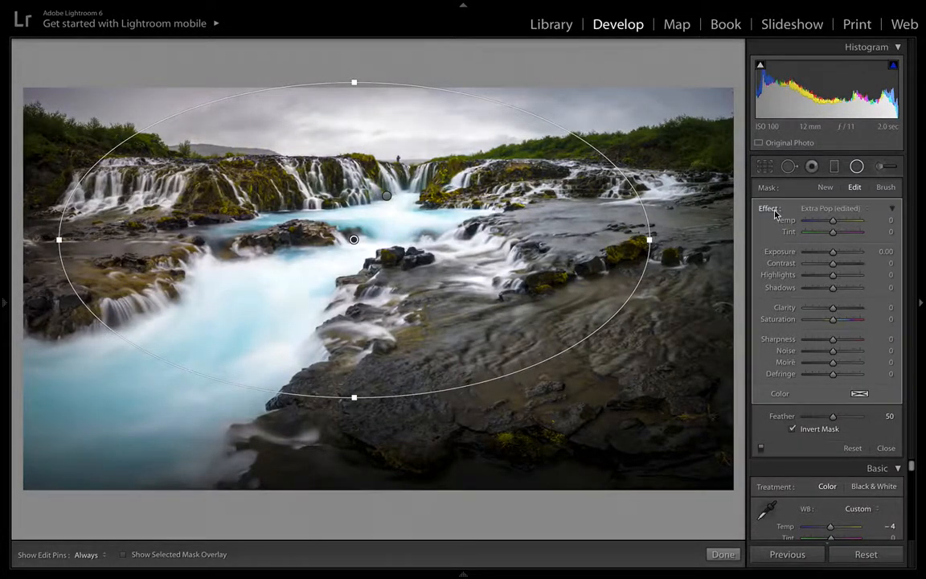
Step: Set the larger radial filter to Exposure 0.55, Contrast -23, Highlights -44, Shadows 22 and Clarity 17, and compare before and after
drag(834, 266, 830, 271)
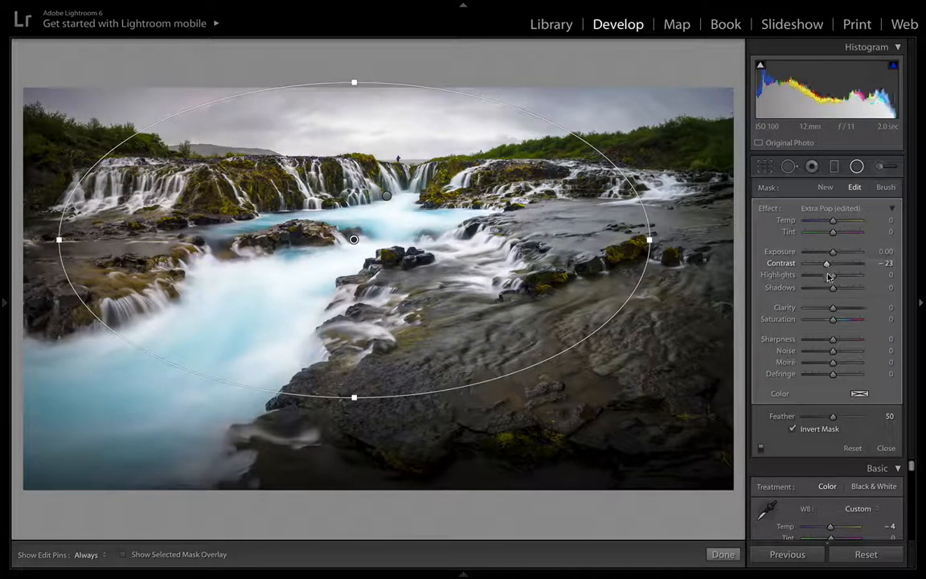
drag(835, 280, 838, 256)
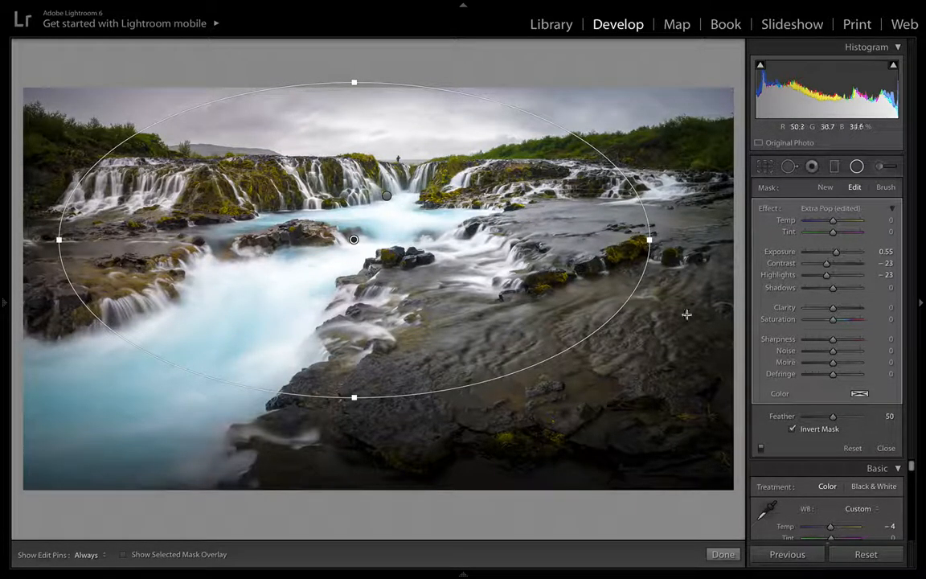
drag(826, 275, 820, 280)
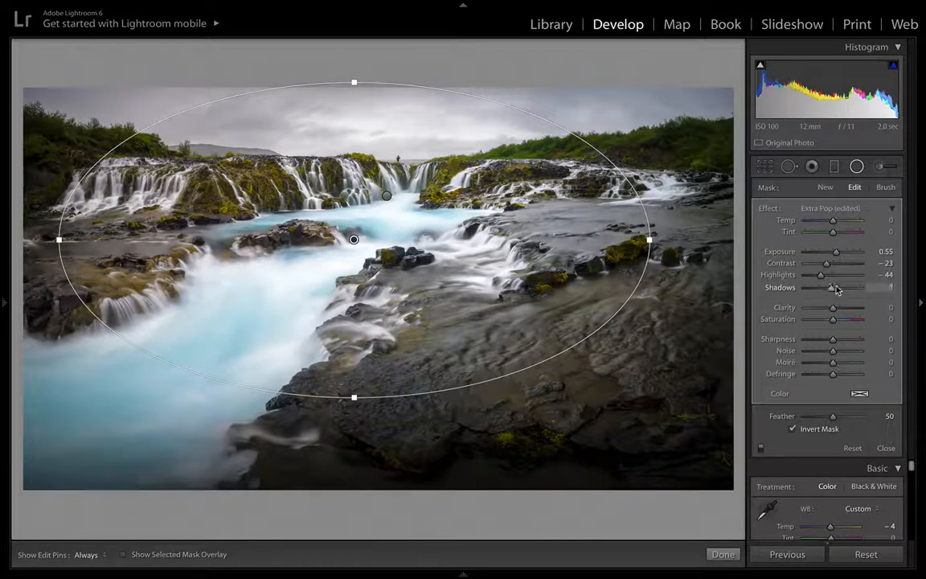
drag(837, 289, 837, 290)
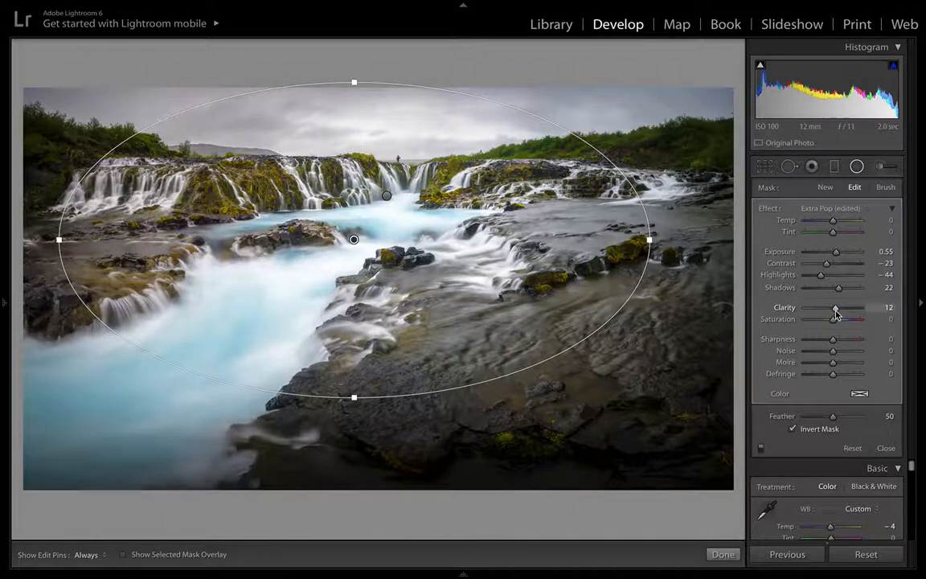
drag(836, 313, 837, 314)
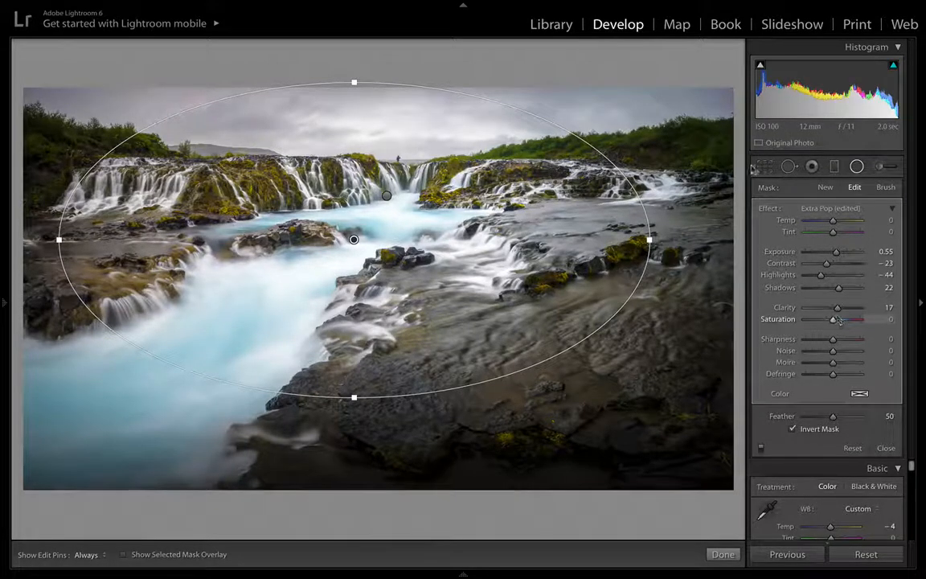
click(762, 451)
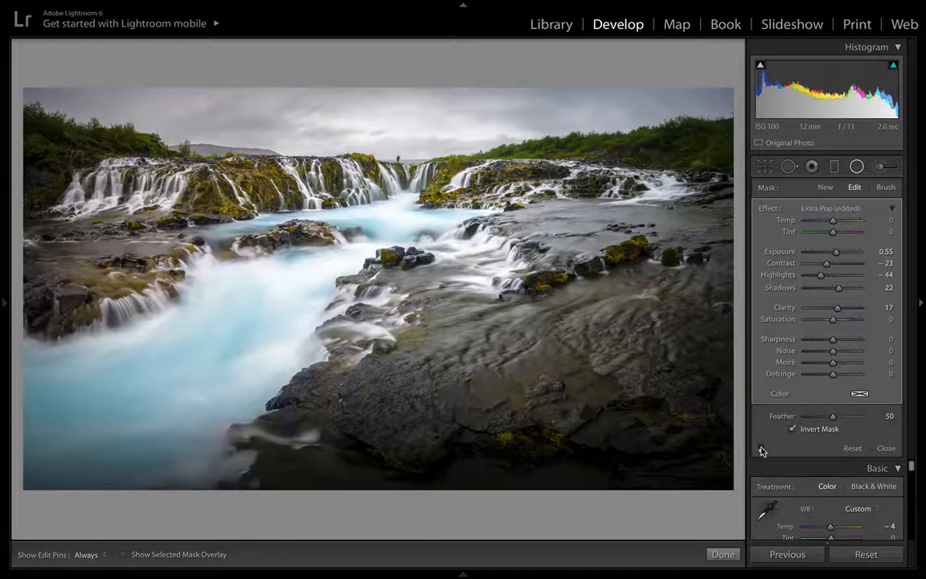
click(762, 451)
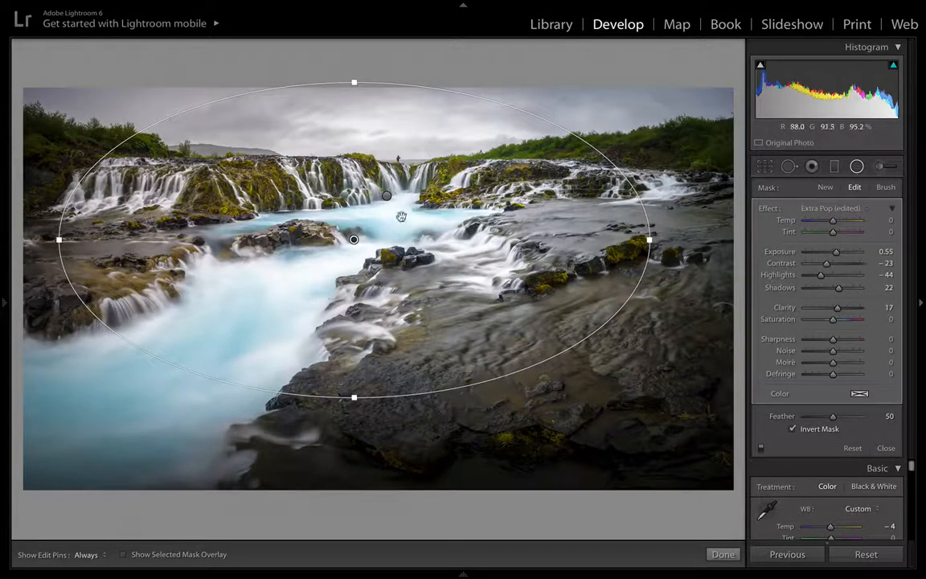
click(722, 554)
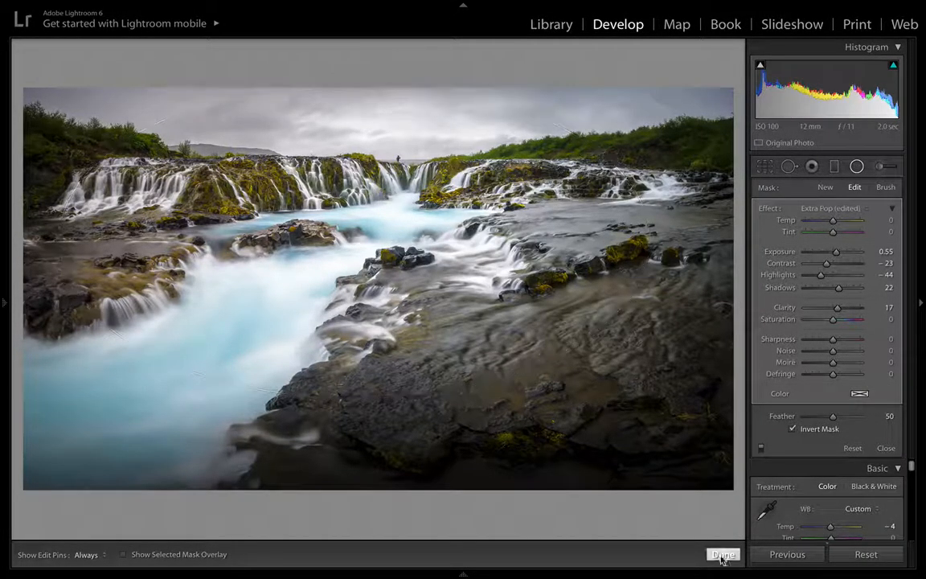
key(y)
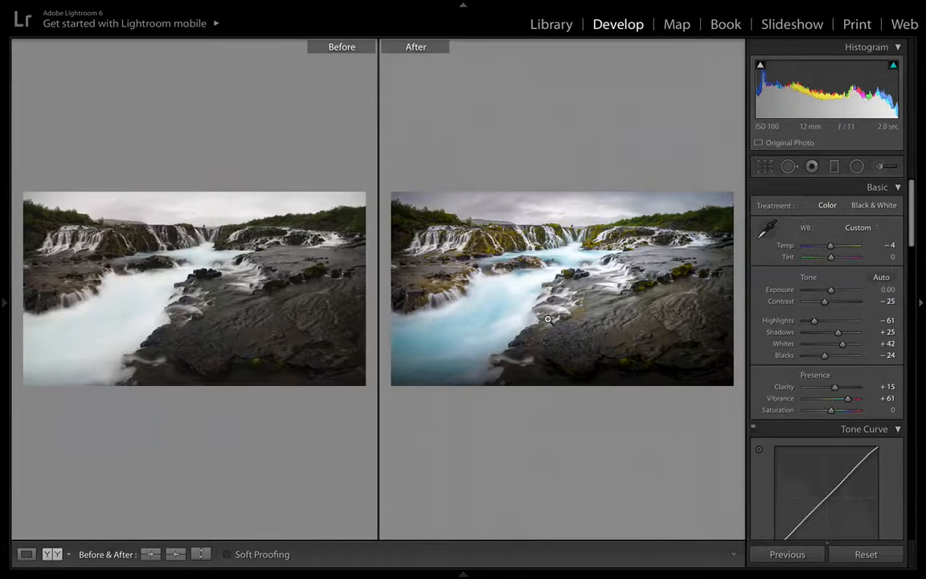
key(y)
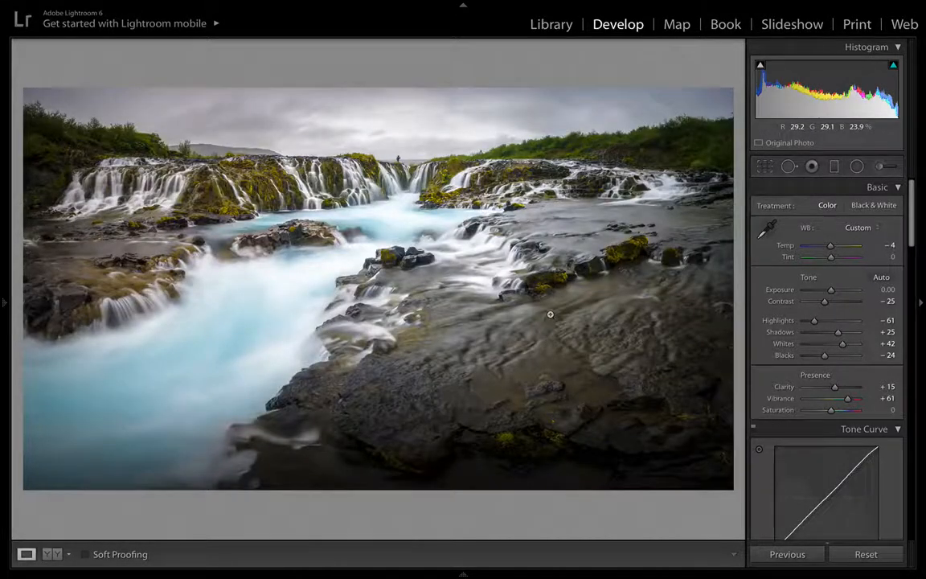
Step: Brush the Extra Pop adjustment over the green hillside vegetation on both sides of the waterfalls, enlarging the brush to size 9.0
click(881, 167)
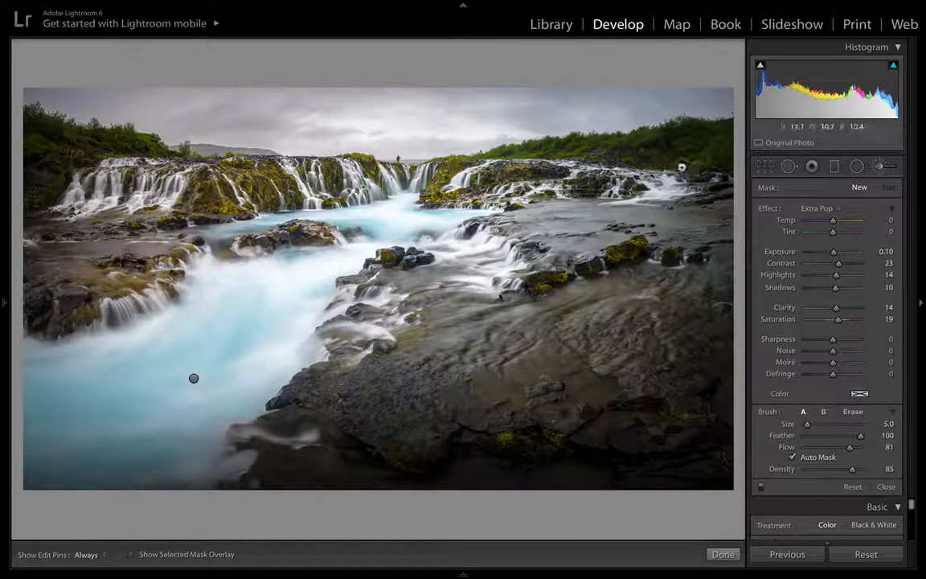
key(h)
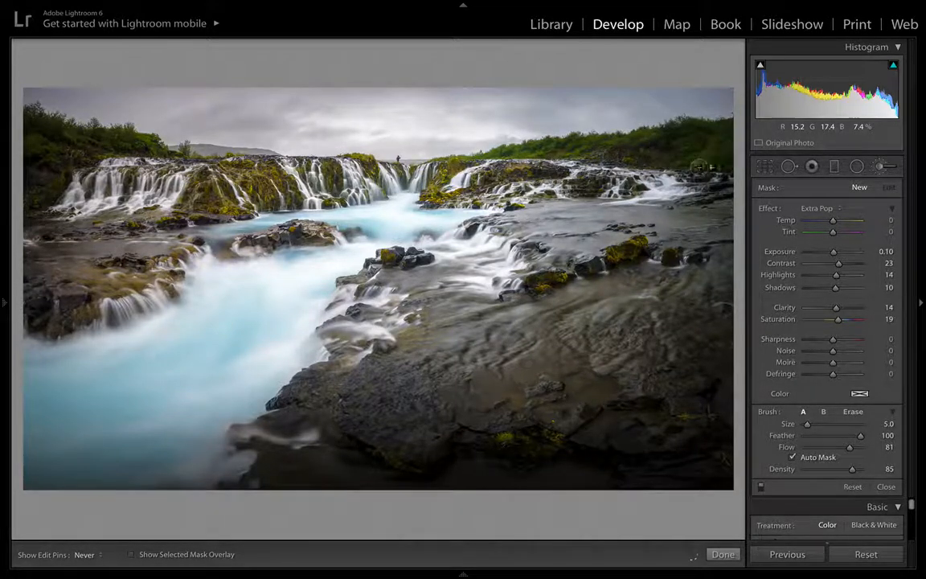
click(681, 166)
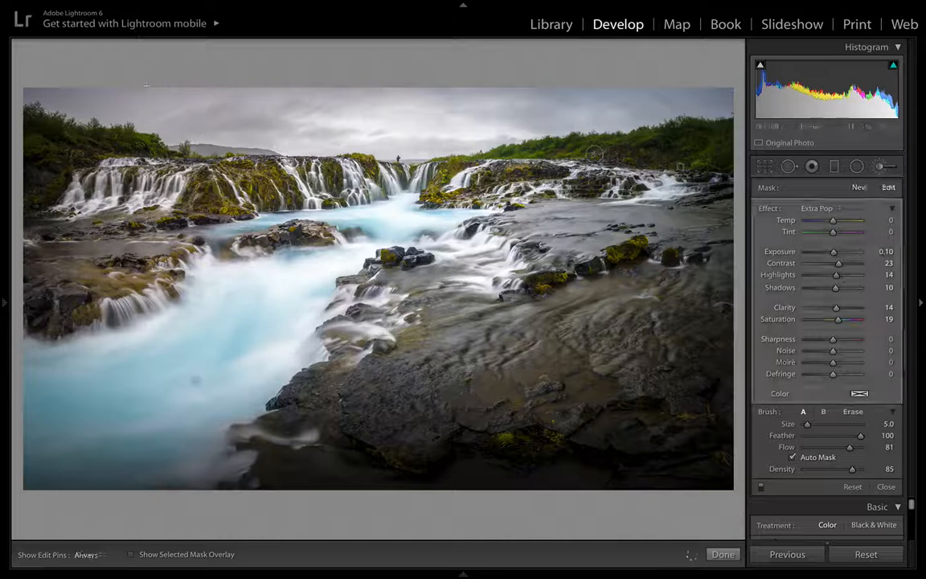
key(bracketright)
key(bracketright)
key(bracketright)
key(bracketright)
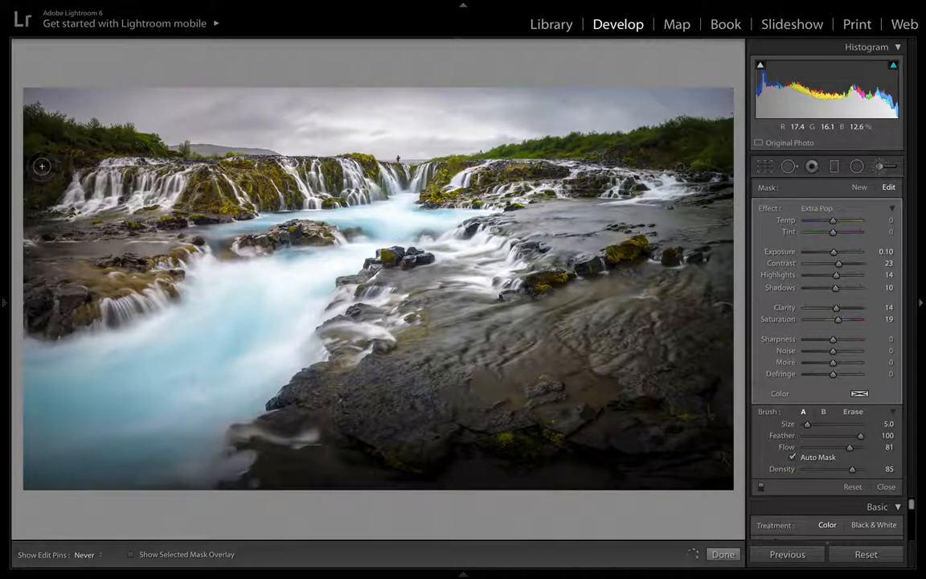
mouse_move(39, 137)
mouse_down()
mouse_move(153, 153)
mouse_move(39, 147)
mouse_move(28, 156)
mouse_move(55, 138)
mouse_move(174, 146)
mouse_up()
key(h)
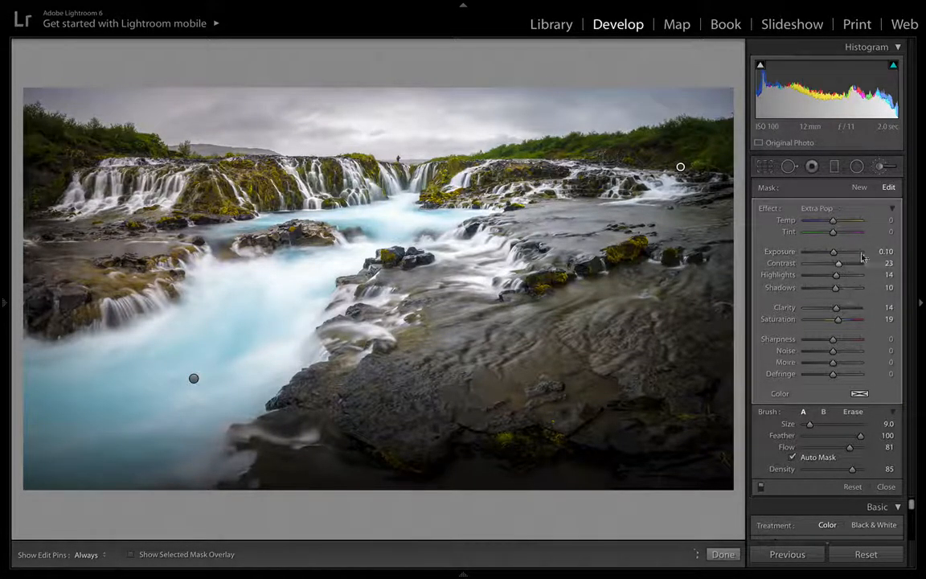
Step: Set the vegetation brush adjustment to Exposure 0.54 and Shadows 34, and finish the brush editing
drag(877, 249, 890, 249)
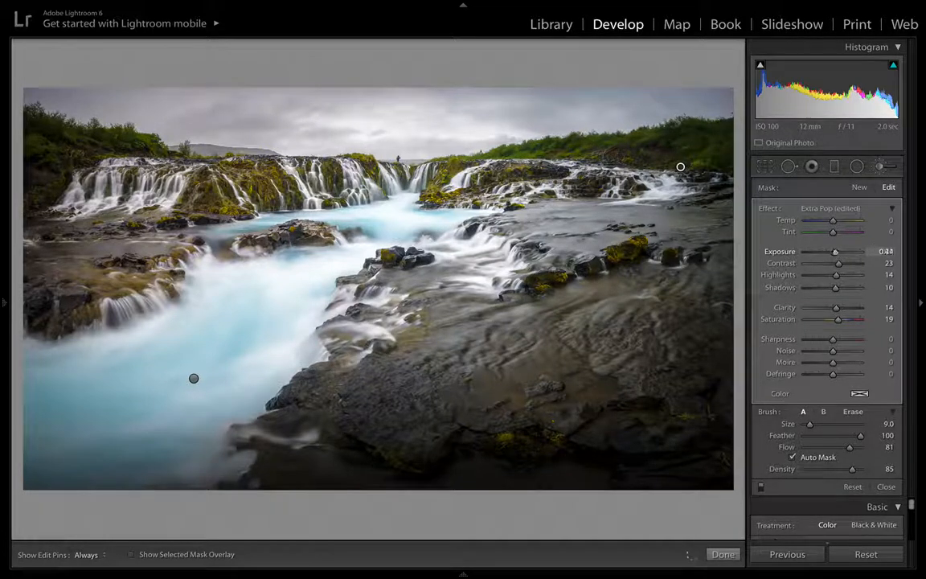
drag(836, 288, 844, 292)
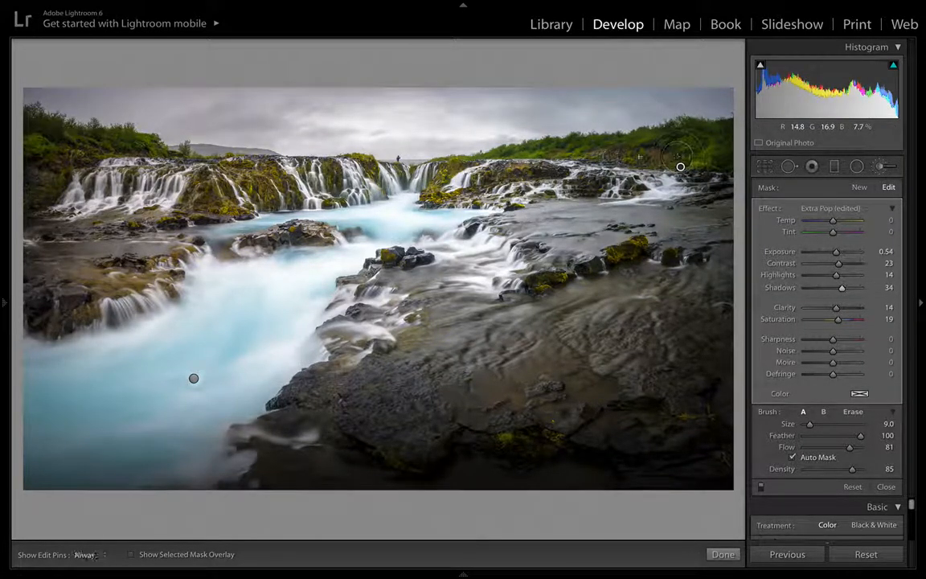
key(h)
key(h)
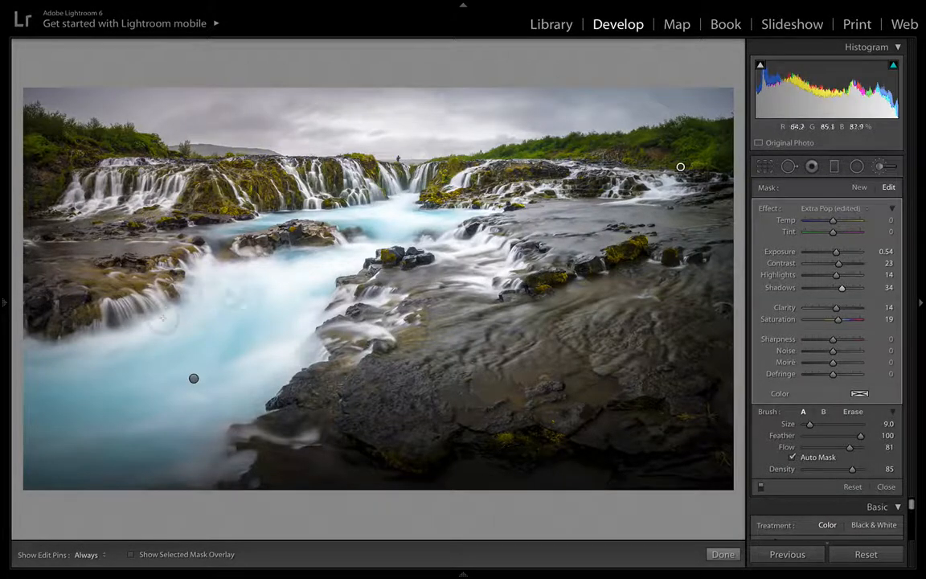
click(732, 556)
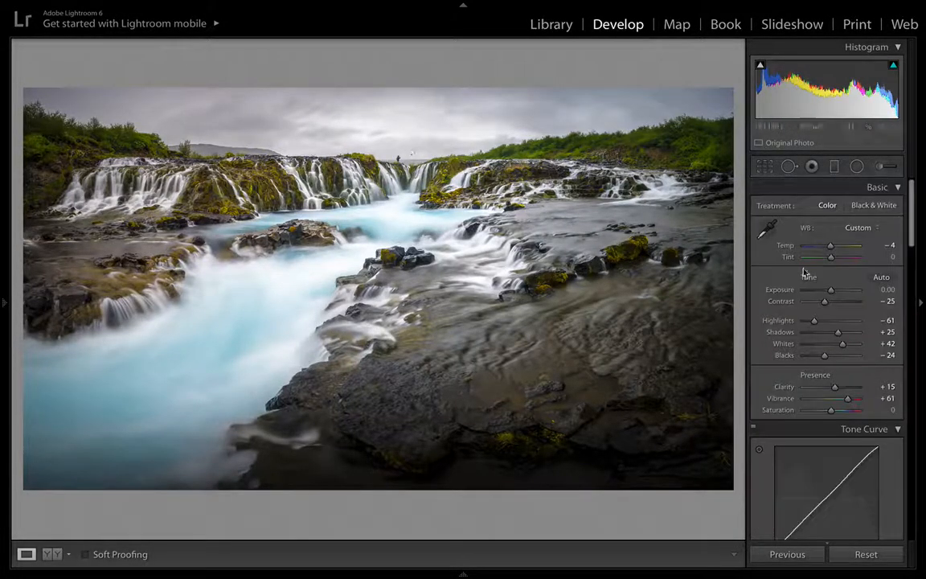